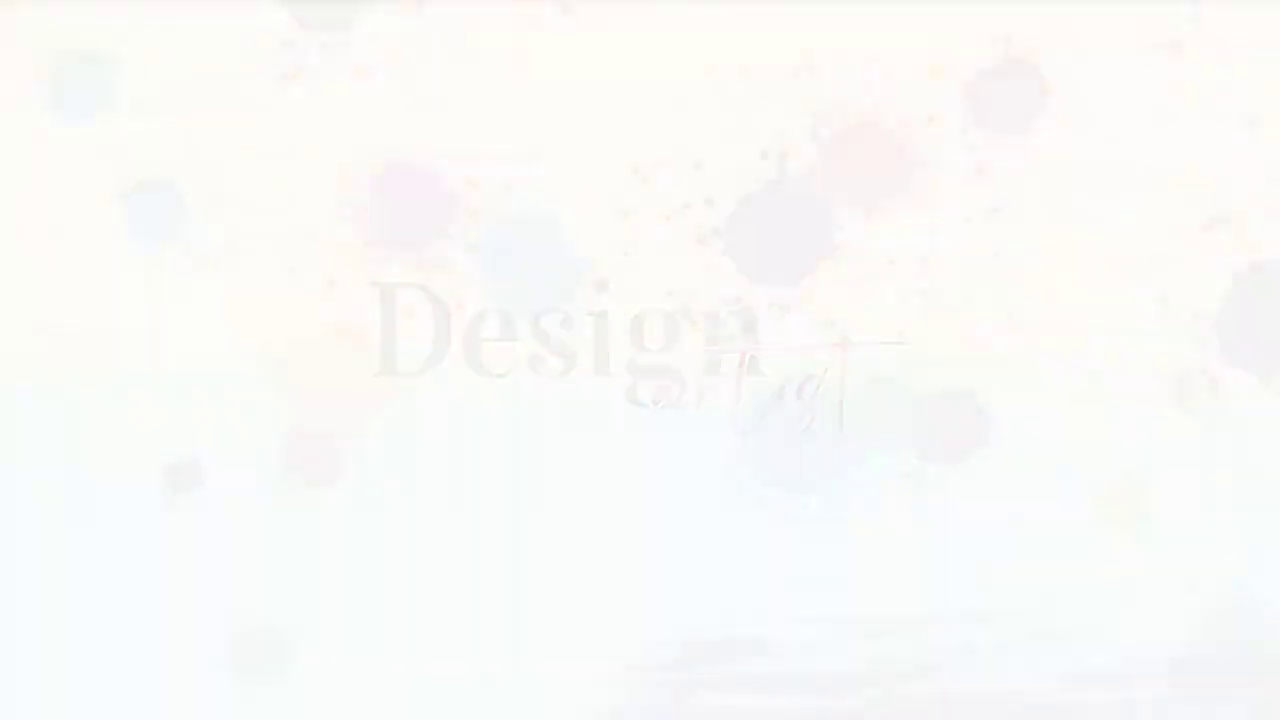
# - Replace the placeholder text with a '20 Cigarette pack' line
pyautogui.write('lets Design Cigar')
pyautogui.hotkey('ctrl', 'a')
pyautogui.write('le')
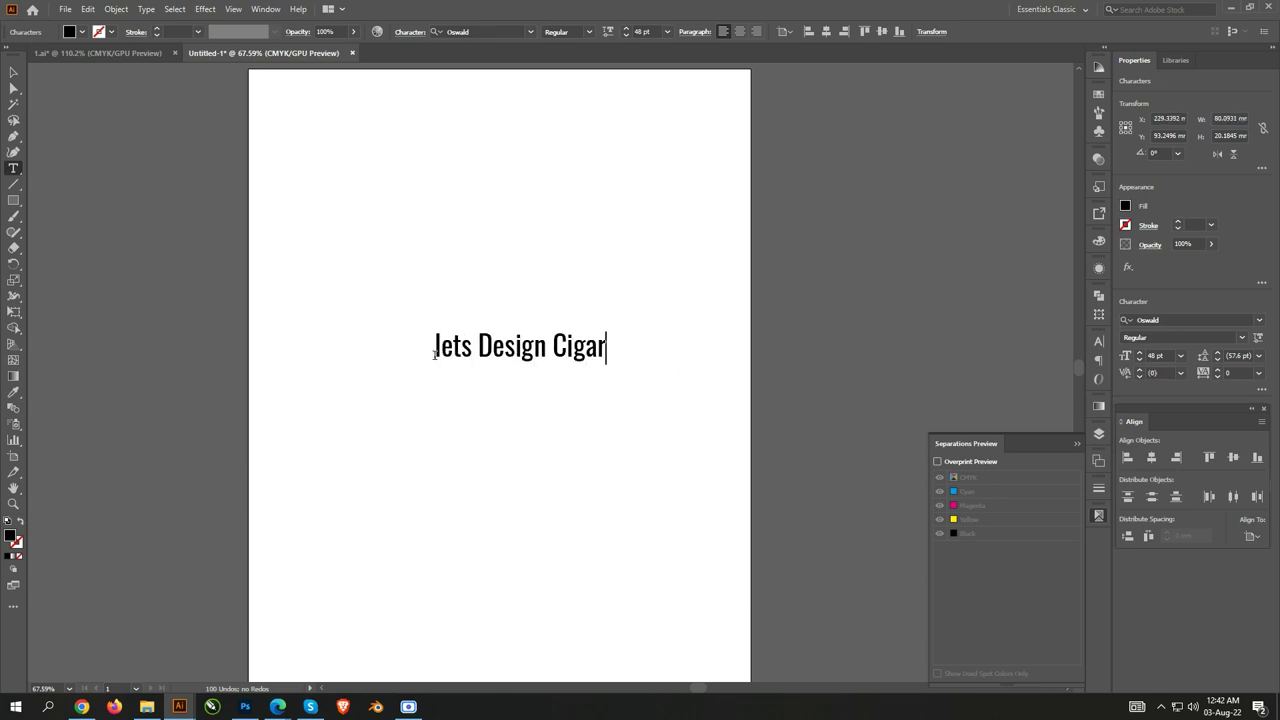
pyautogui.hotkey('ctrl', 'a')
pyautogui.write('20')
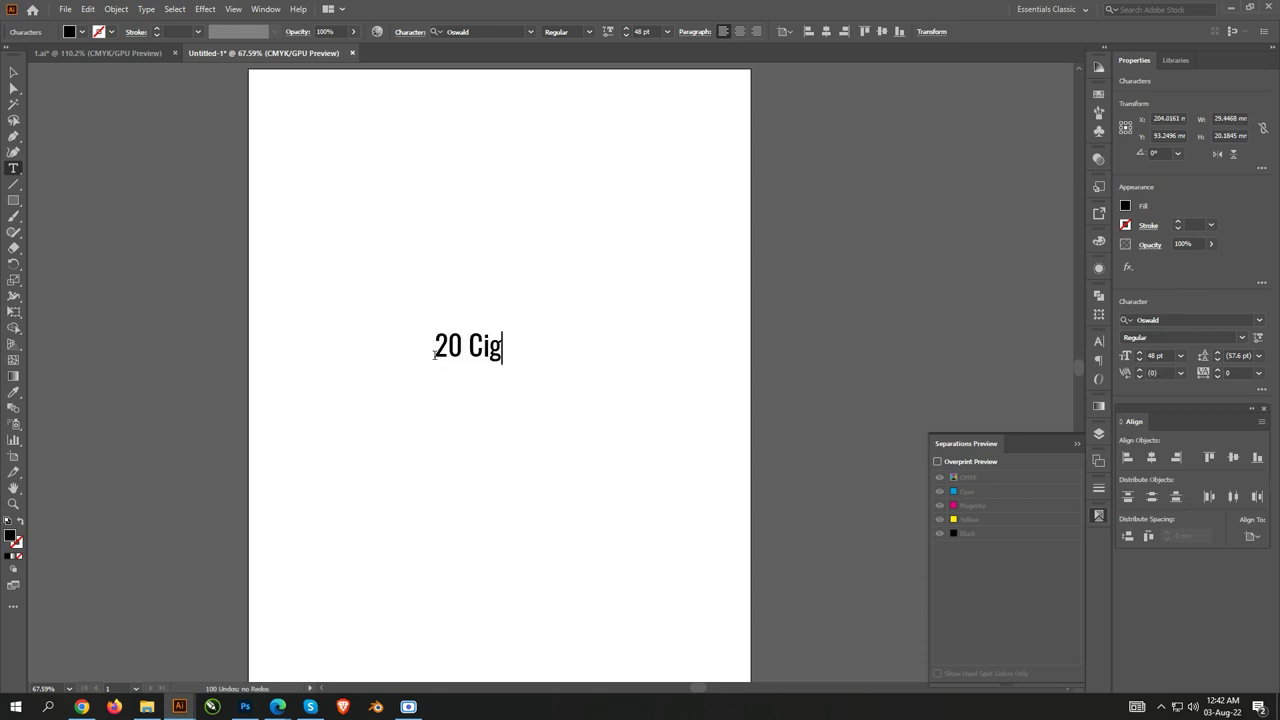
# - Retype the line as 'Size: 55 x 85 x 22 mm', shrink it and move it top-right
pyautogui.hotkey('ctrl', 'a')
pyautogui.press('BackSpace')
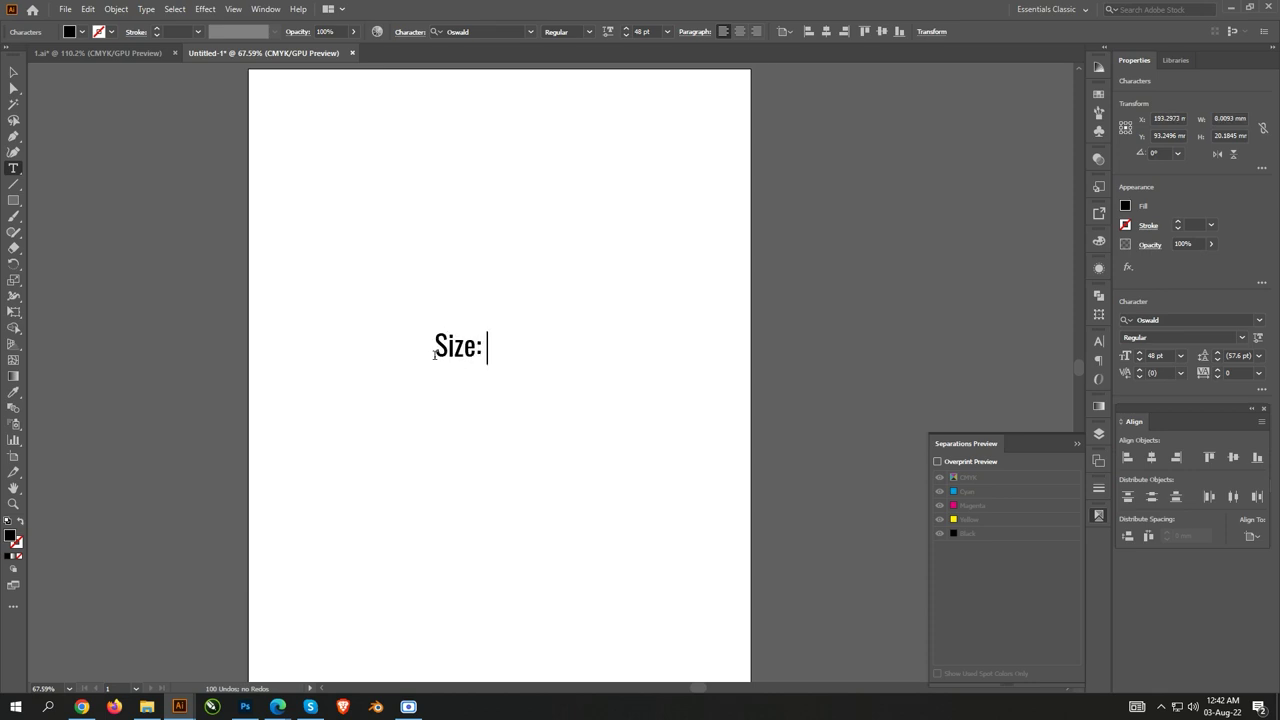
pyautogui.write('mm')
pyautogui.press('Escape')
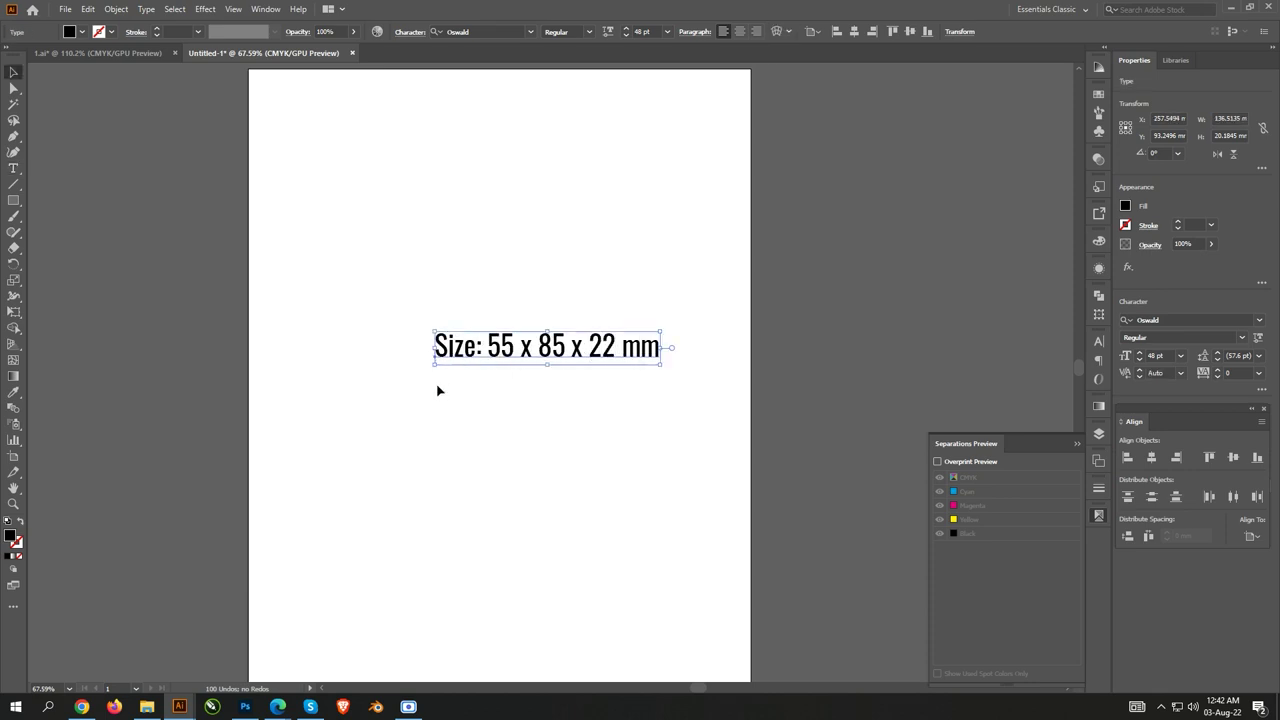
pyautogui.moveTo(434, 366); pyautogui.dragTo(543, 351)
pyautogui.moveTo(636, 341); pyautogui.dragTo(714, 90)
# - Draw a 55 x 85 mm front panel rectangle and move it up the artboard
pyautogui.click(451, 377)
pyautogui.press('m')
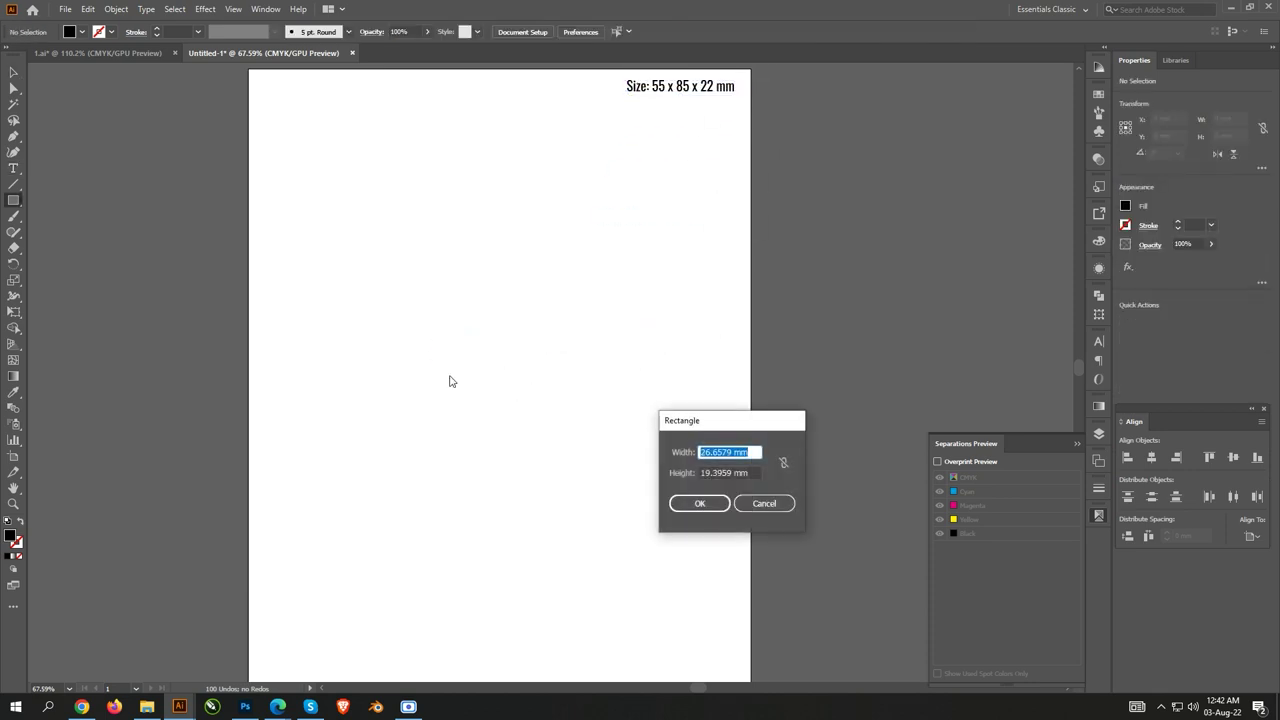
pyautogui.write('55')
pyautogui.press('Tab')
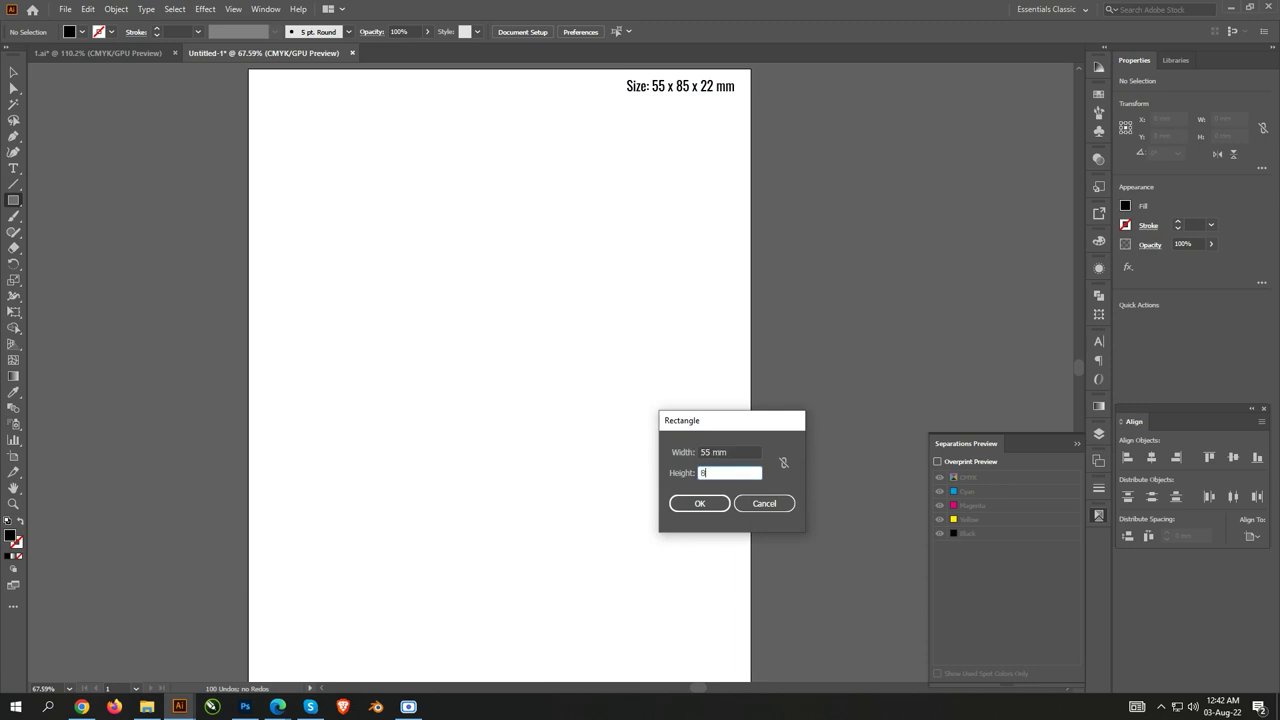
pyautogui.write('85')
pyautogui.press('Return')
pyautogui.press('v')
pyautogui.moveTo(495, 445)
pyautogui.mouseDown()
pyautogui.moveTo(497, 329)
pyautogui.moveTo(562, 360)
pyautogui.mouseUp()
# - Add 22 mm-wide side panels against both sides of the front panel
pyautogui.click(1228, 135)
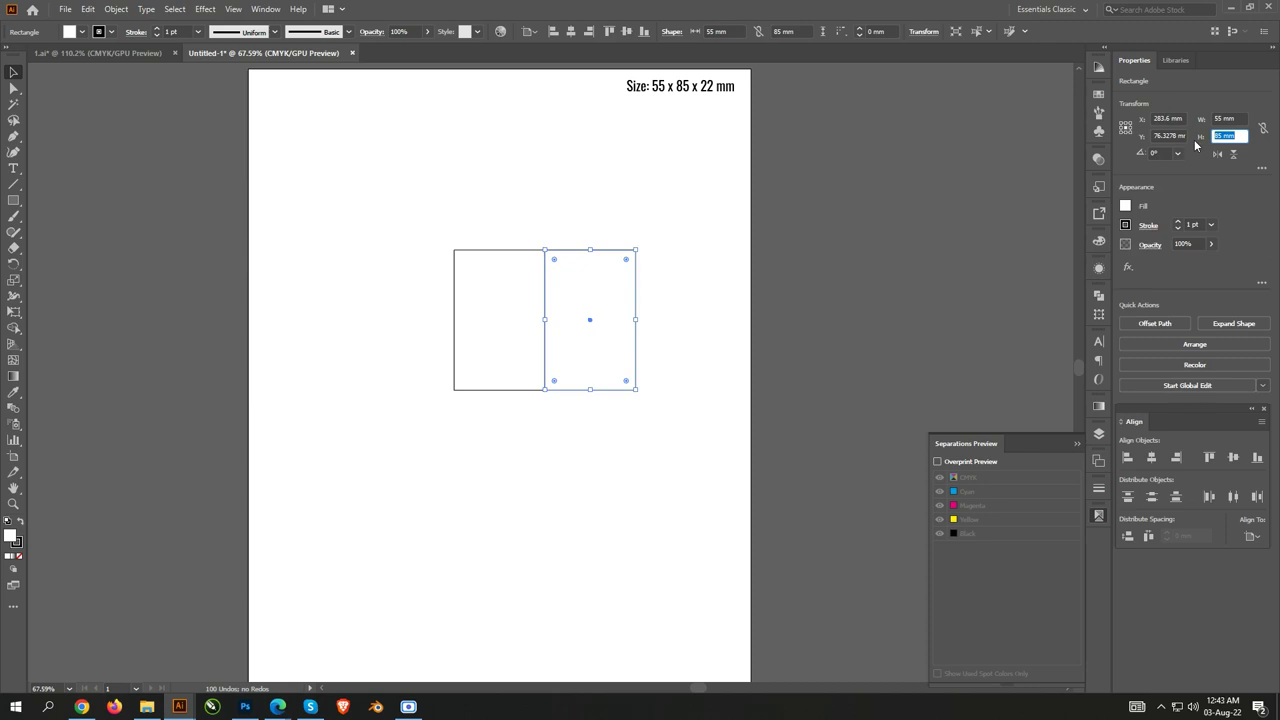
pyautogui.hotkey('shift', 'Tab')
pyautogui.write('22')
pyautogui.press('Return')
pyautogui.keyDown('shift'); pyautogui.click(486, 348); pyautogui.keyUp('shift')
pyautogui.click(1148, 536)
pyautogui.moveTo(565, 356); pyautogui.dragTo(436, 356)
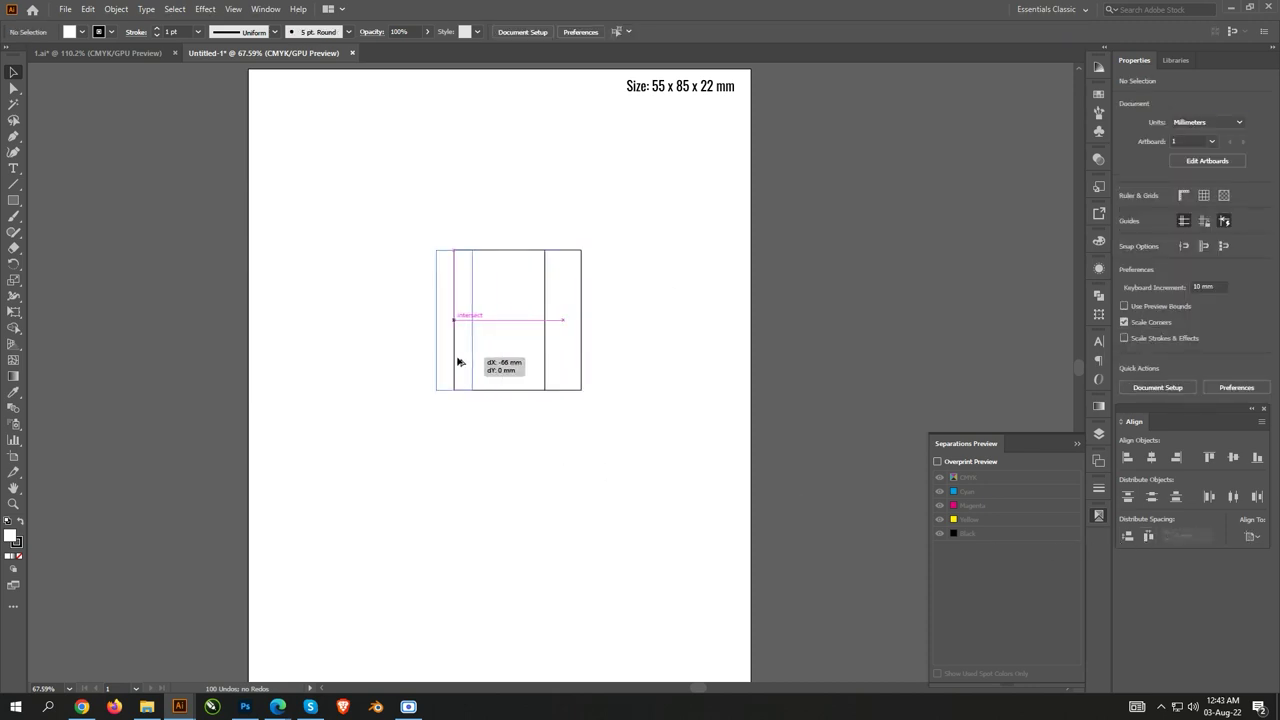
# - Make a horizontal 22 mm strip, 55 mm wide, centered under the front panel
pyautogui.click(578, 362)
pyautogui.moveTo(578, 362)
pyautogui.mouseDown()
pyautogui.moveTo(534, 537)
pyautogui.moveTo(586, 437)
pyautogui.mouseUp()
pyautogui.keyDown('shift'); pyautogui.click(497, 317); pyautogui.keyUp('shift')
pyautogui.click(497, 317)
pyautogui.click(1151, 457)
pyautogui.click(1127, 536)
pyautogui.click(486, 440)
pyautogui.click(560, 420)
pyautogui.moveTo(549, 391); pyautogui.dragTo(547, 393)
# - Fill the band with strip copies and duplicate the top panel row beneath it
pyautogui.moveTo(480, 423)
pyautogui.mouseDown()
pyautogui.moveTo(580, 417)
pyautogui.moveTo(430, 418)
pyautogui.mouseUp()
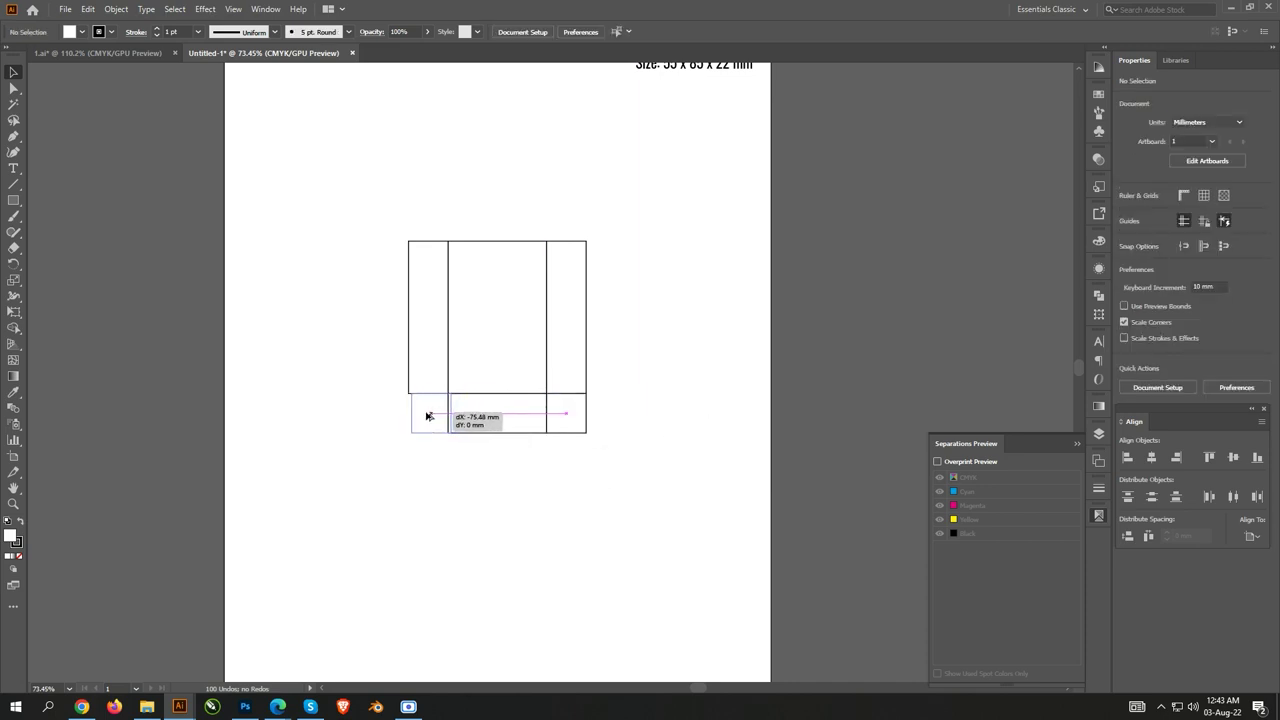
pyautogui.click(636, 460)
pyautogui.hotkey('ctrl', '-')
pyautogui.moveTo(557, 286); pyautogui.dragTo(558, 437)
pyautogui.click(656, 476)
pyautogui.scroll(1, 600, 490)
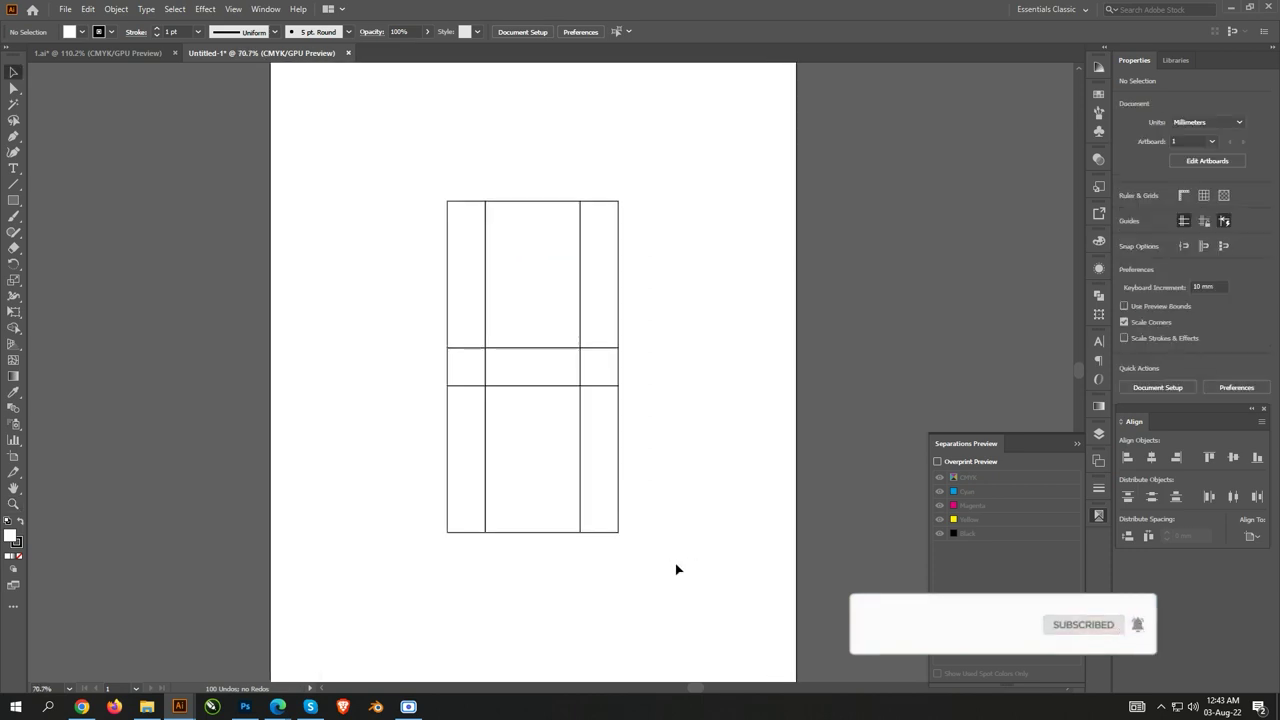
# - Add a temporary text note below the dieline, then delete it
pyautogui.press('t')
pyautogui.click(466, 590)
pyautogui.write('Front Size is 60mm')
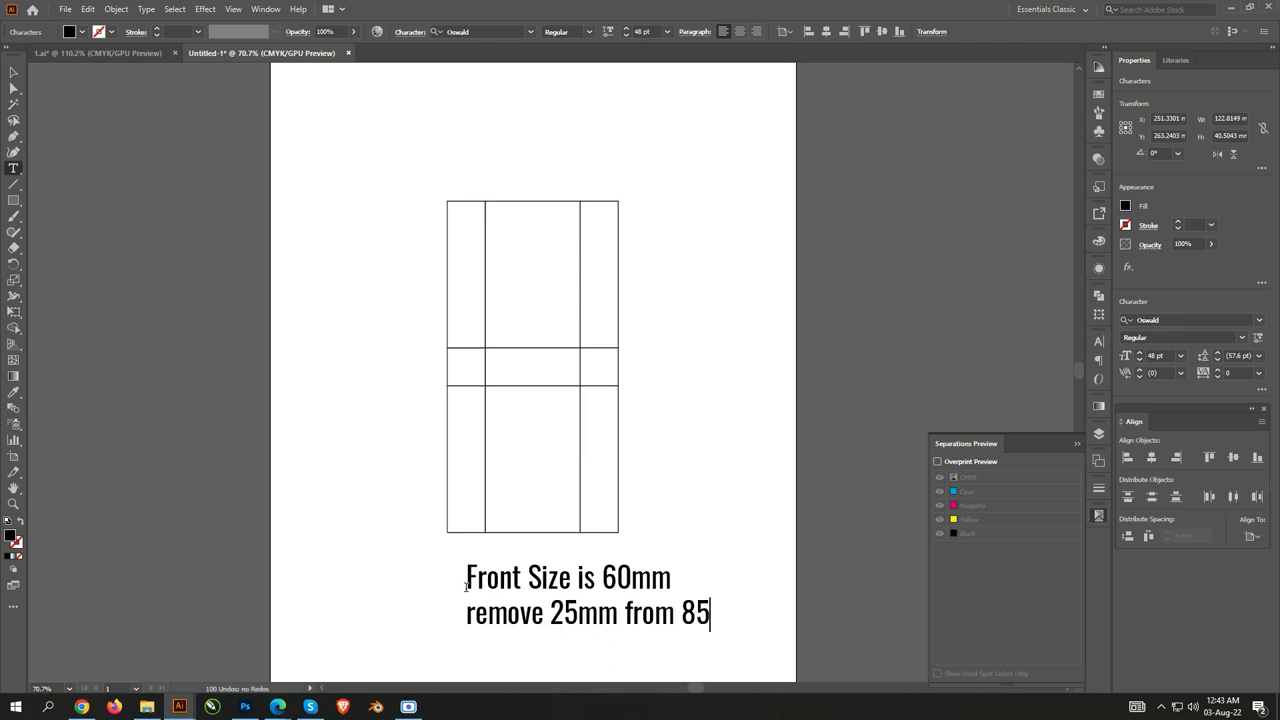
pyautogui.press('Escape')
pyautogui.press('Delete')
pyautogui.click(548, 480)
pyautogui.click(627, 558)
# - Set the three lower panels to 65 mm tall and move them up against the band
pyautogui.moveTo(627, 558); pyautogui.dragTo(425, 461)
pyautogui.click(1228, 135)
pyautogui.write('65')
pyautogui.press('Return')
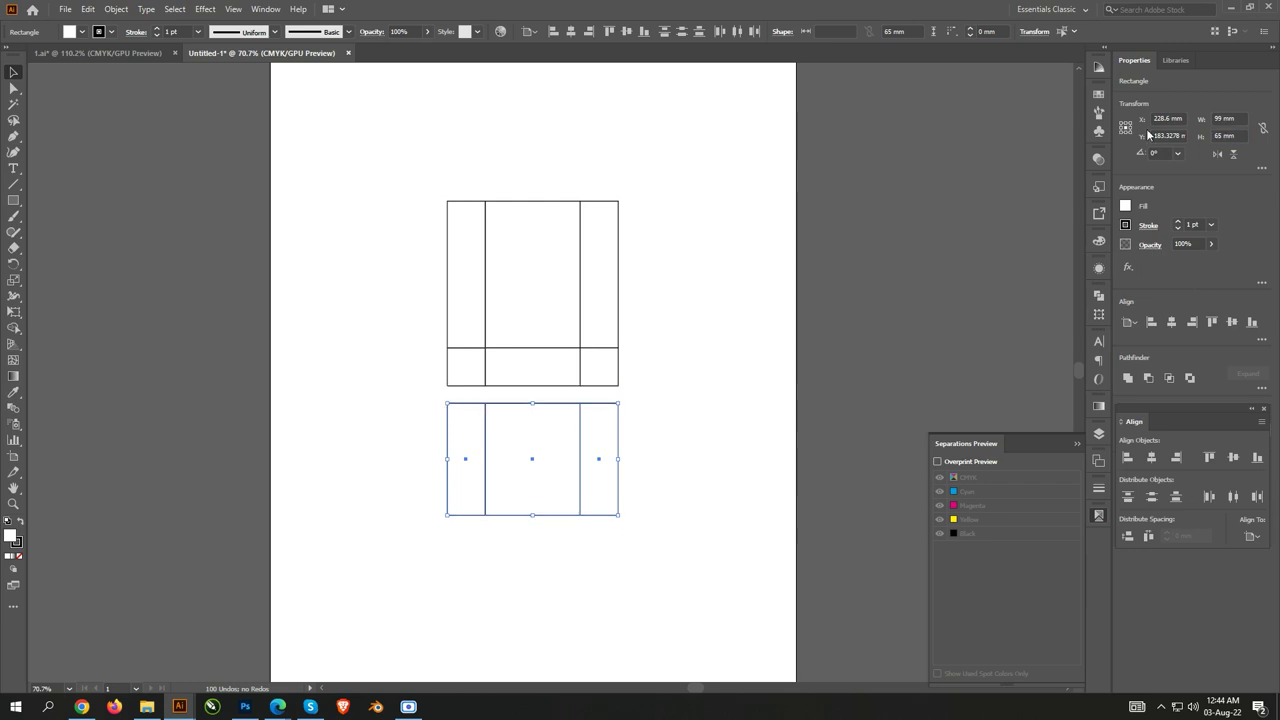
pyautogui.moveTo(605, 405); pyautogui.dragTo(605, 387)
pyautogui.click(637, 528)
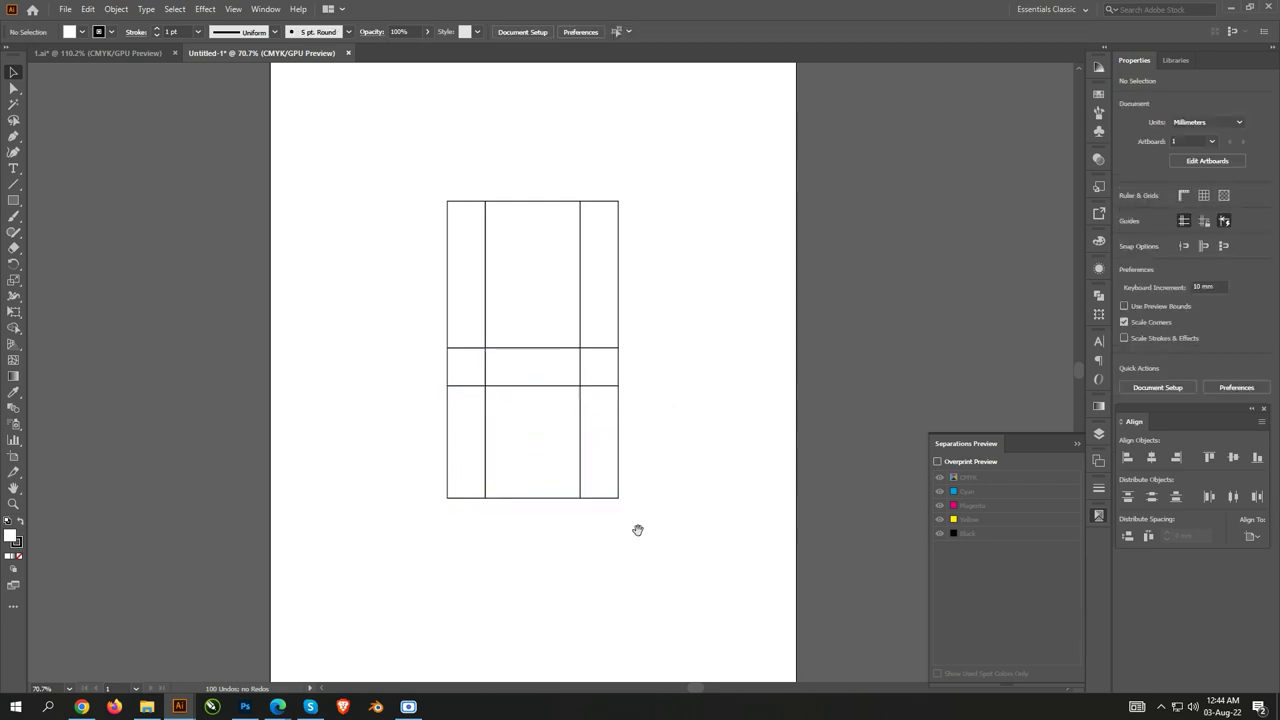
# - Set the keyboard increment to 15 mm in Preferences
pyautogui.hotkey('ctrl', 'Tab')
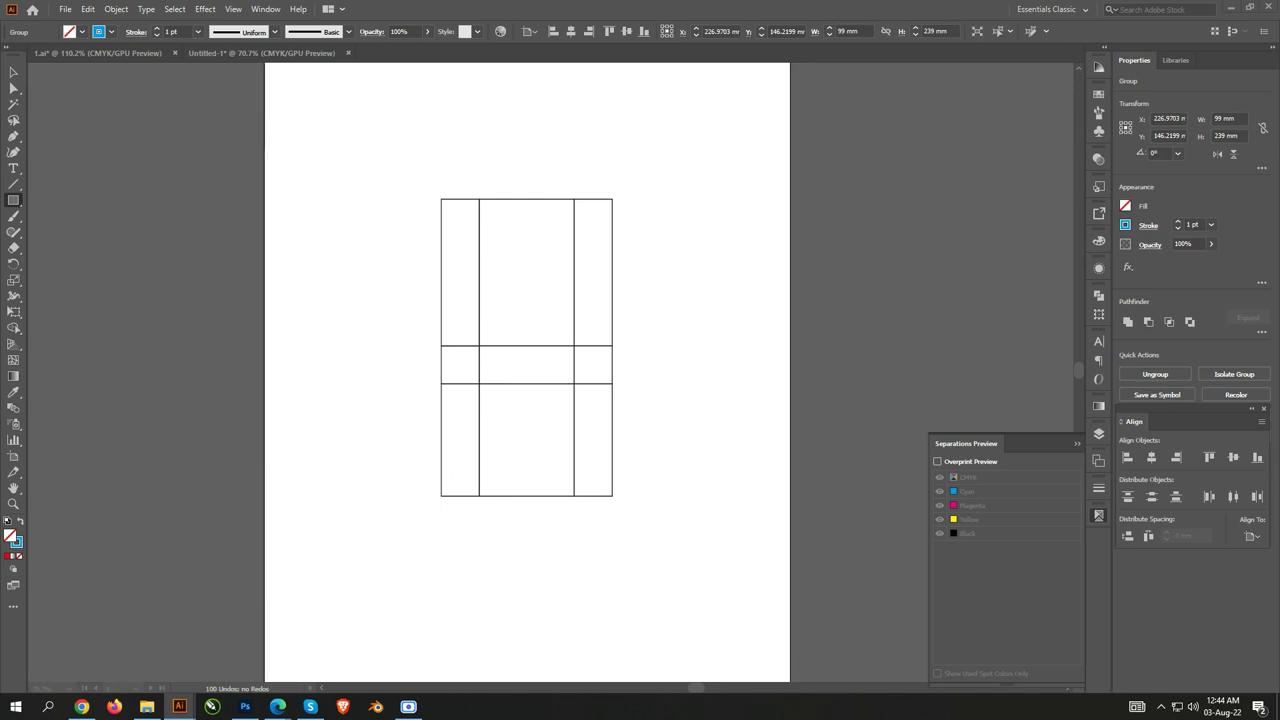
pyautogui.hotkey('ctrl', 'Tab')
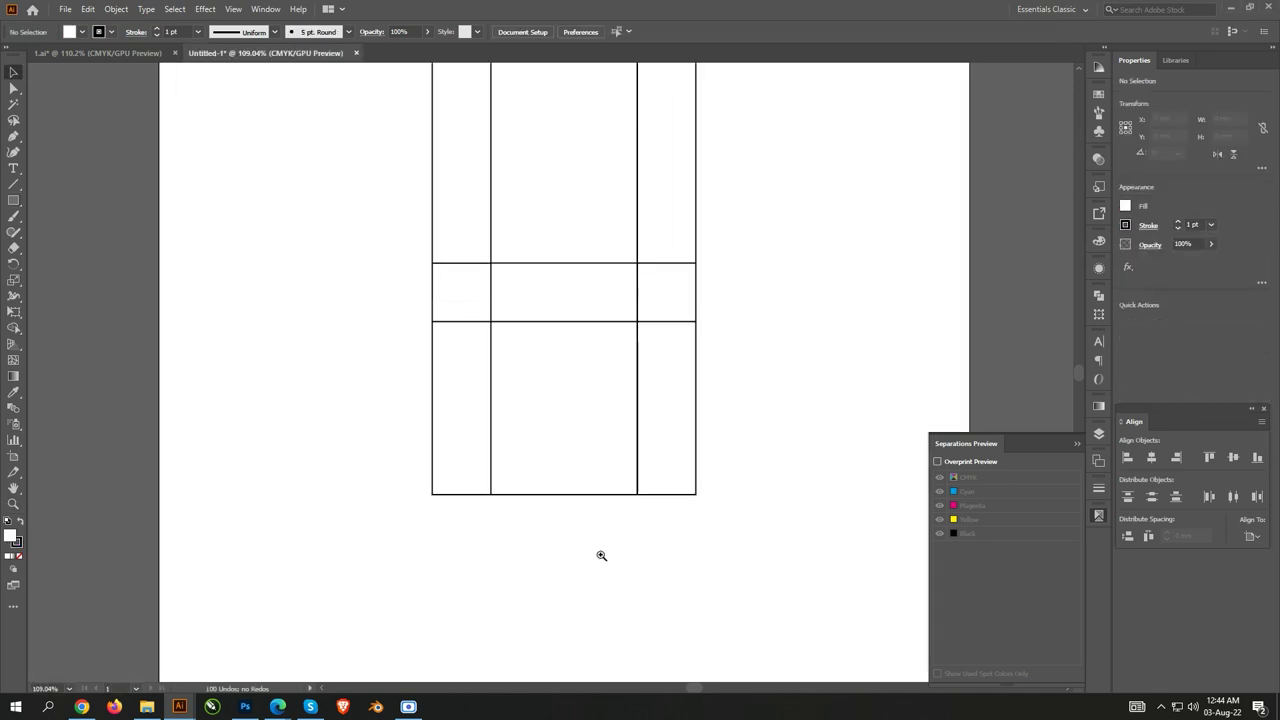
pyautogui.hotkey('ctrl', 'k')
pyautogui.press('Escape')
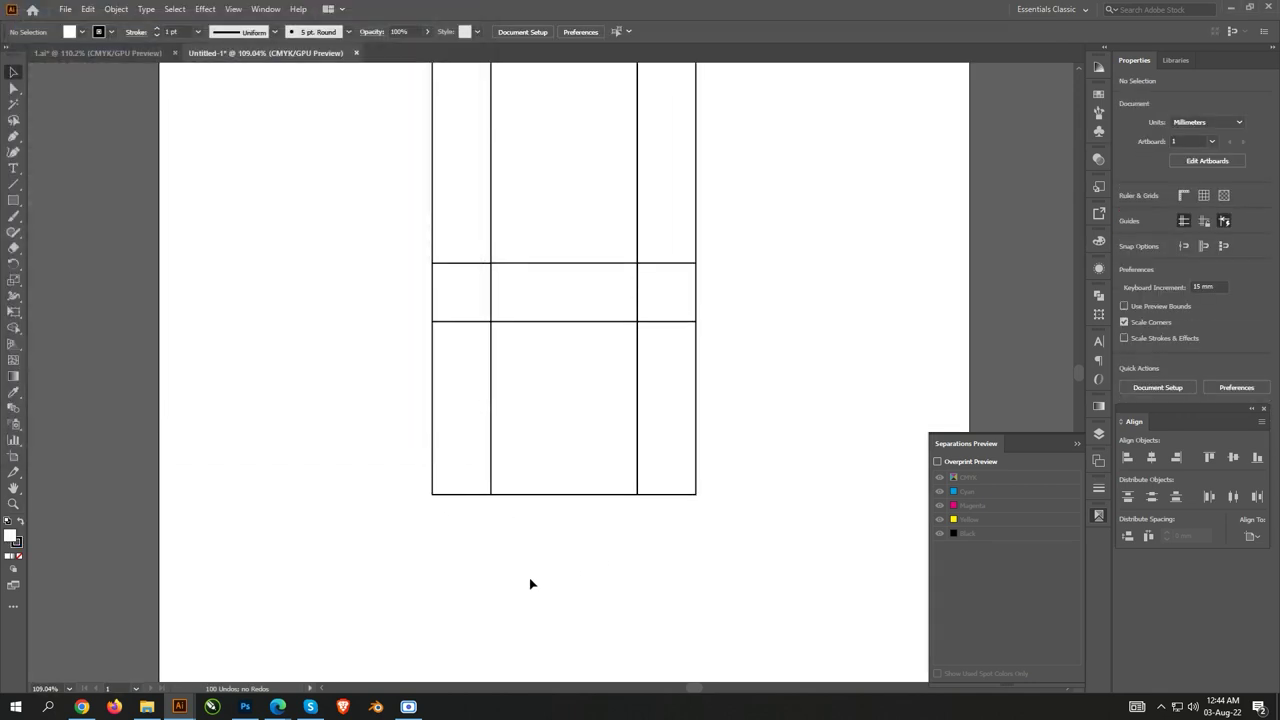
# - Add a temporary text note below the dieline, then delete it
pyautogui.press('t')
pyautogui.click(433, 575)
pyautogui.write('move l')
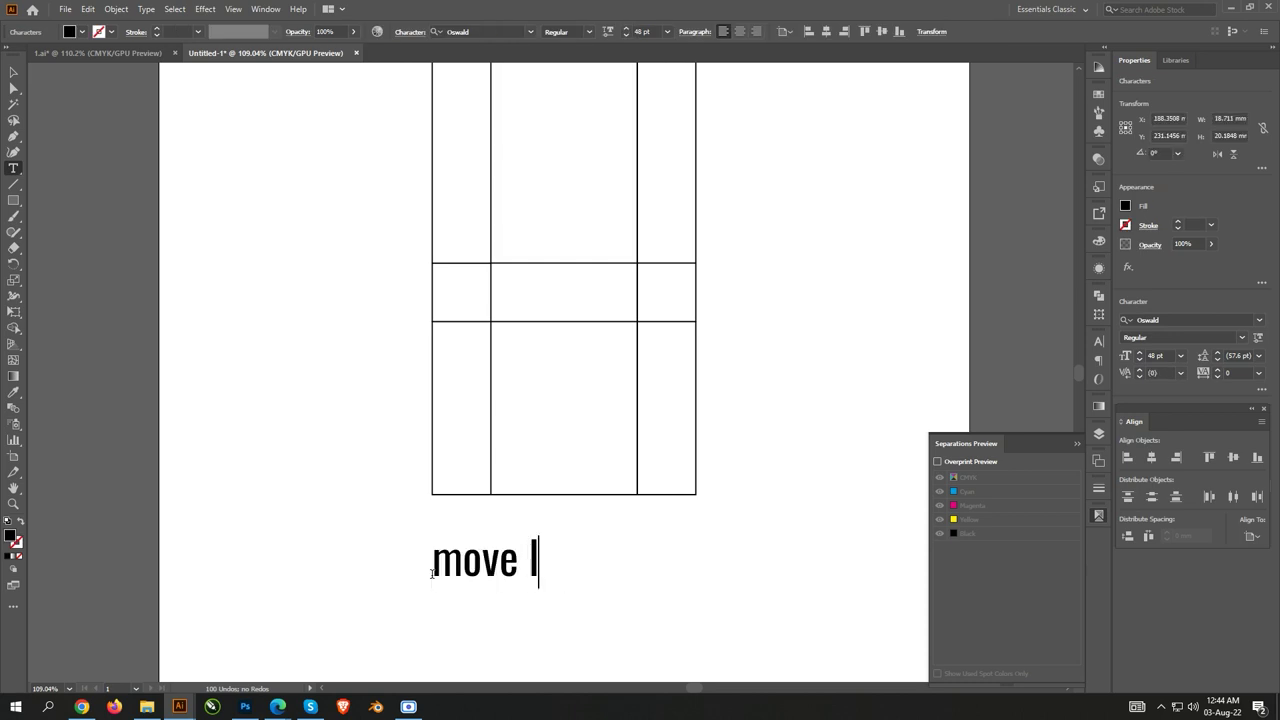
pyautogui.write('eft or right p')
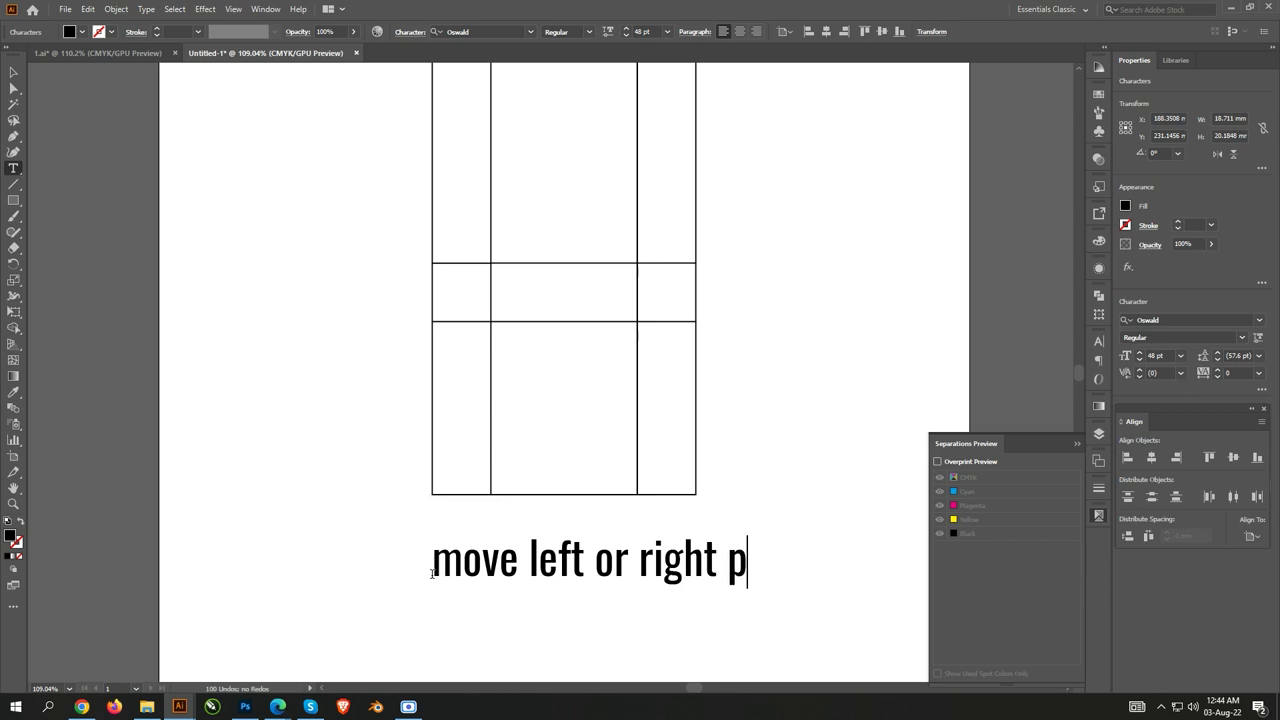
pyautogui.write('down 15')
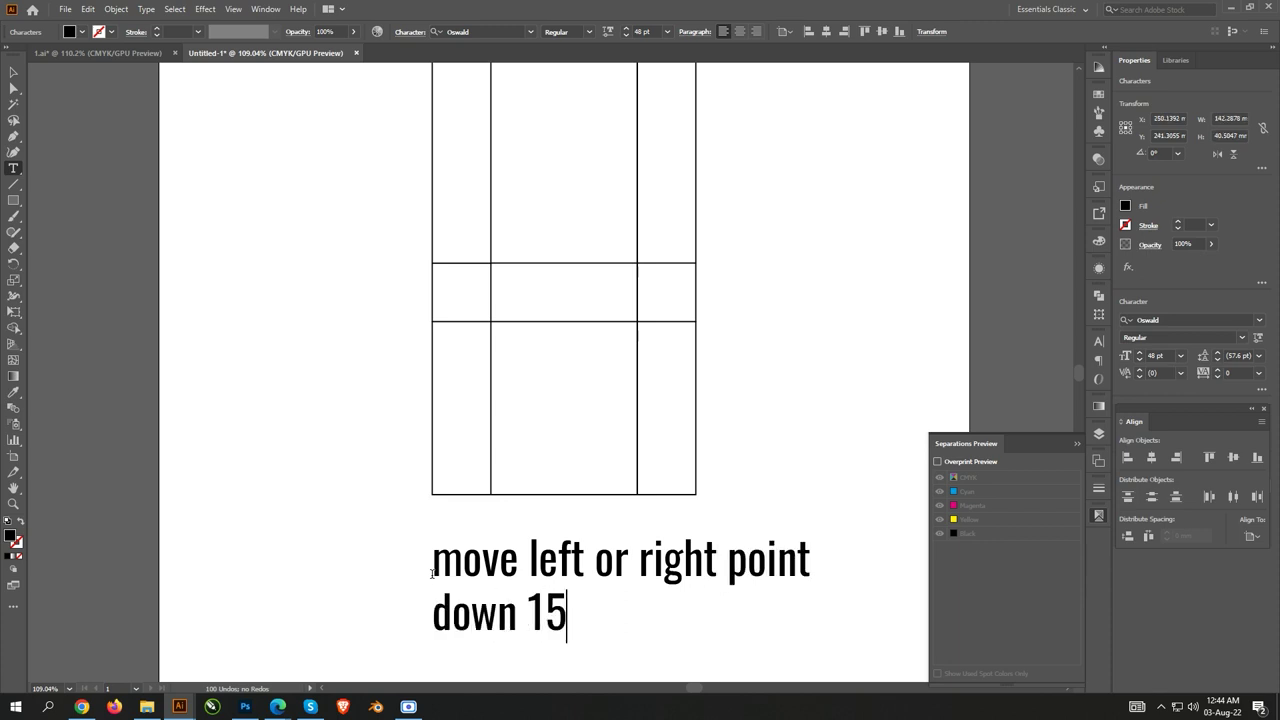
pyautogui.write('mm')
pyautogui.press('Escape')
pyautogui.press('Delete')
# - Nudge the outer bottom corners of both lower side panels down 15 mm
pyautogui.press('a')
pyautogui.moveTo(676, 476); pyautogui.dragTo(698, 517)
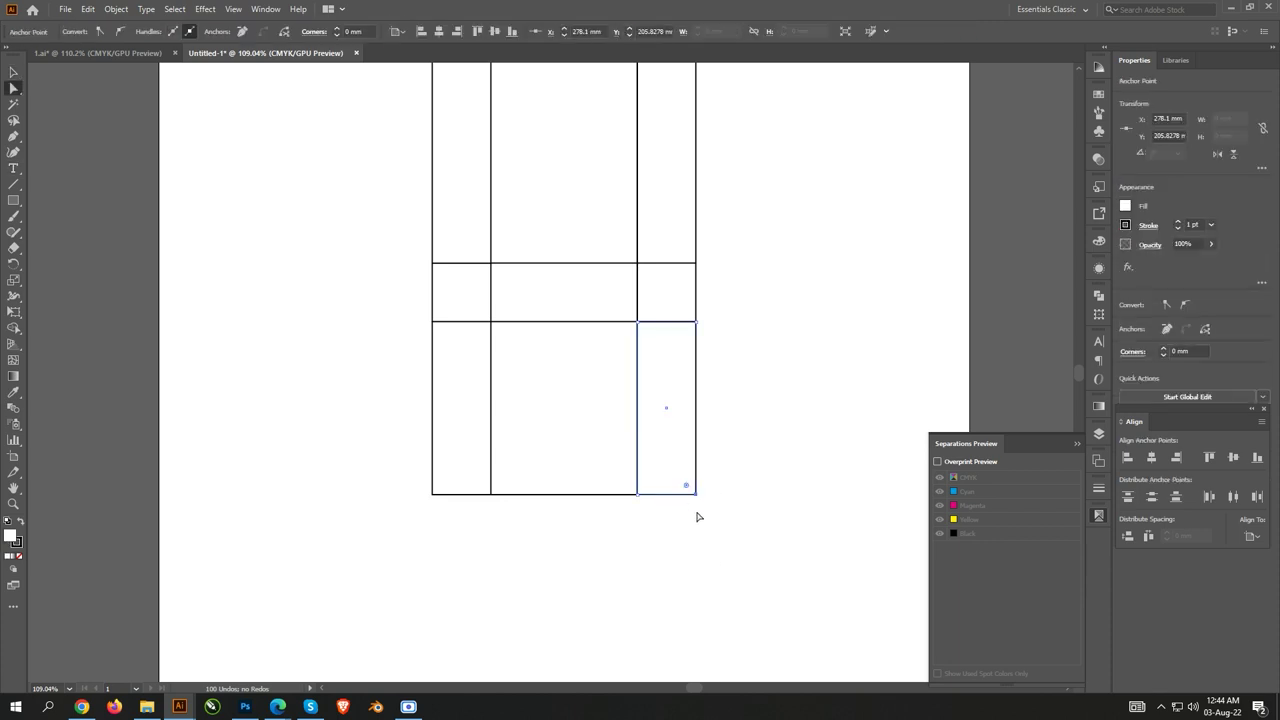
pyautogui.press('Down')
pyautogui.moveTo(445, 535); pyautogui.dragTo(412, 484)
pyautogui.press('Down')
pyautogui.click(557, 597)
pyautogui.press('v')
pyautogui.hotkey('ctrl', '-')
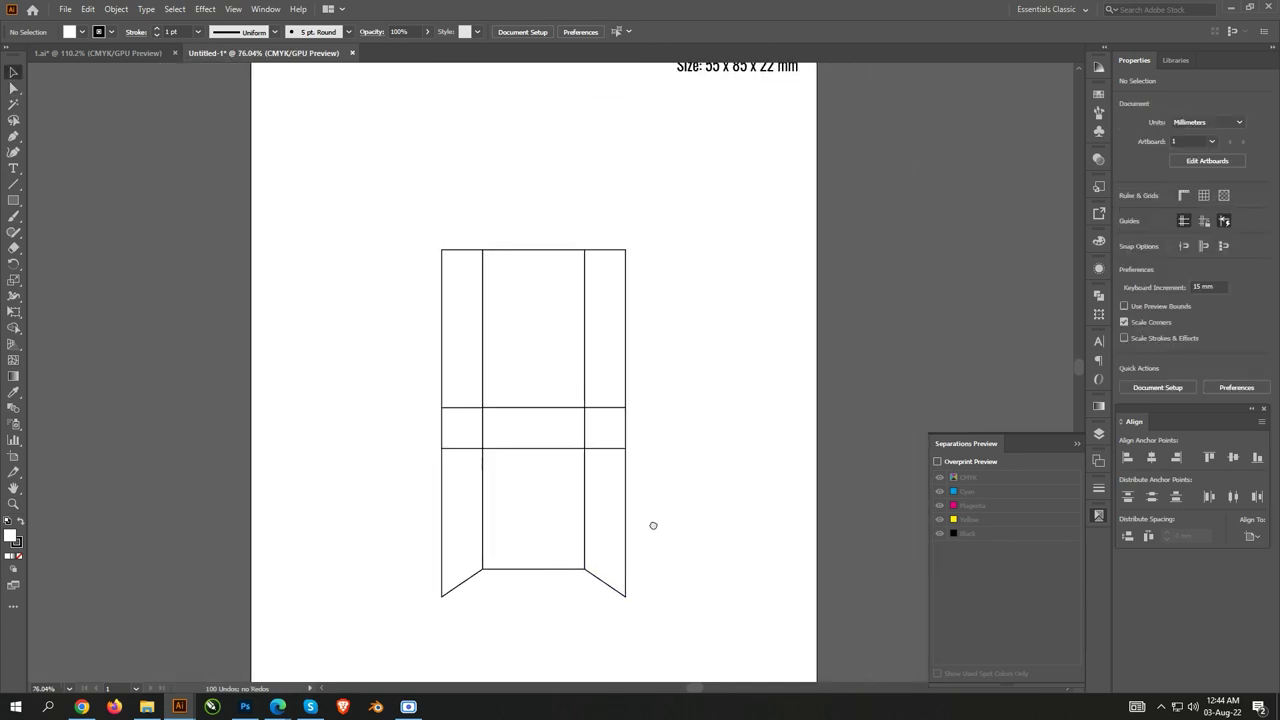
pyautogui.scroll(1, 560, 270)
pyautogui.press('t')
pyautogui.click(450, 192)
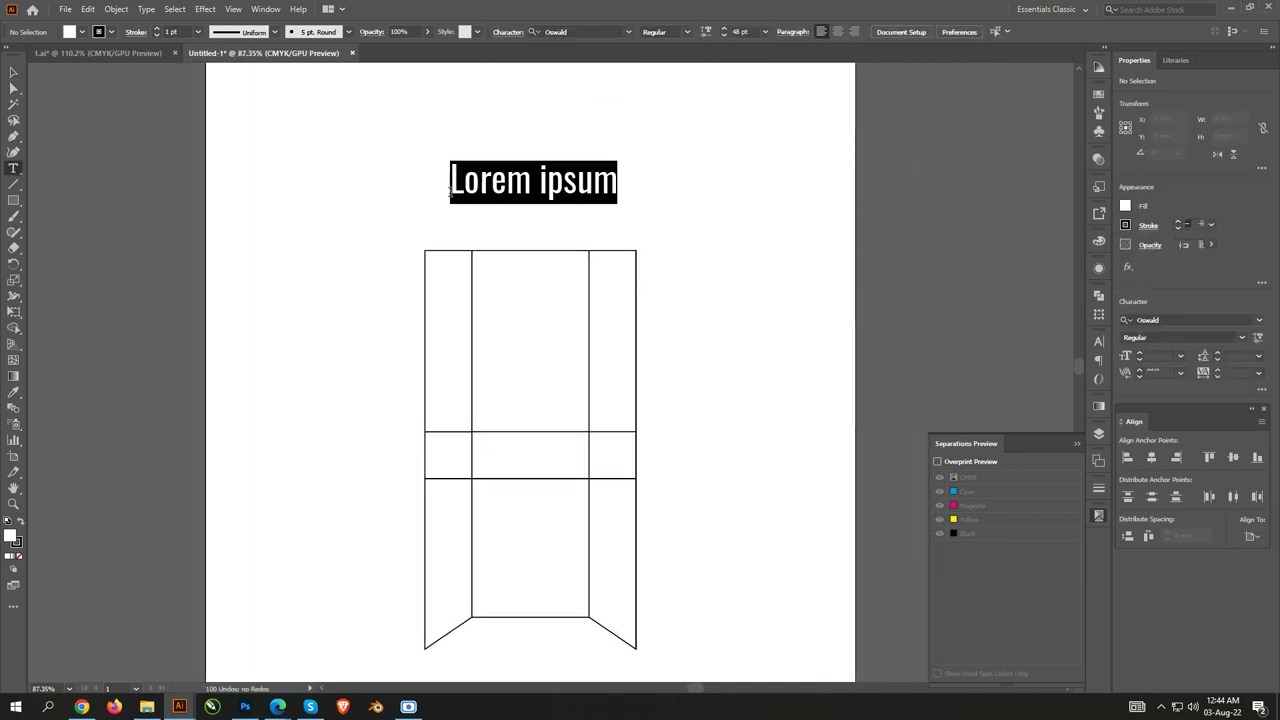
# - Remove the 'adfold' note and make a 10 mm-high bar aligned to the front panel's top
pyautogui.write('add 10')
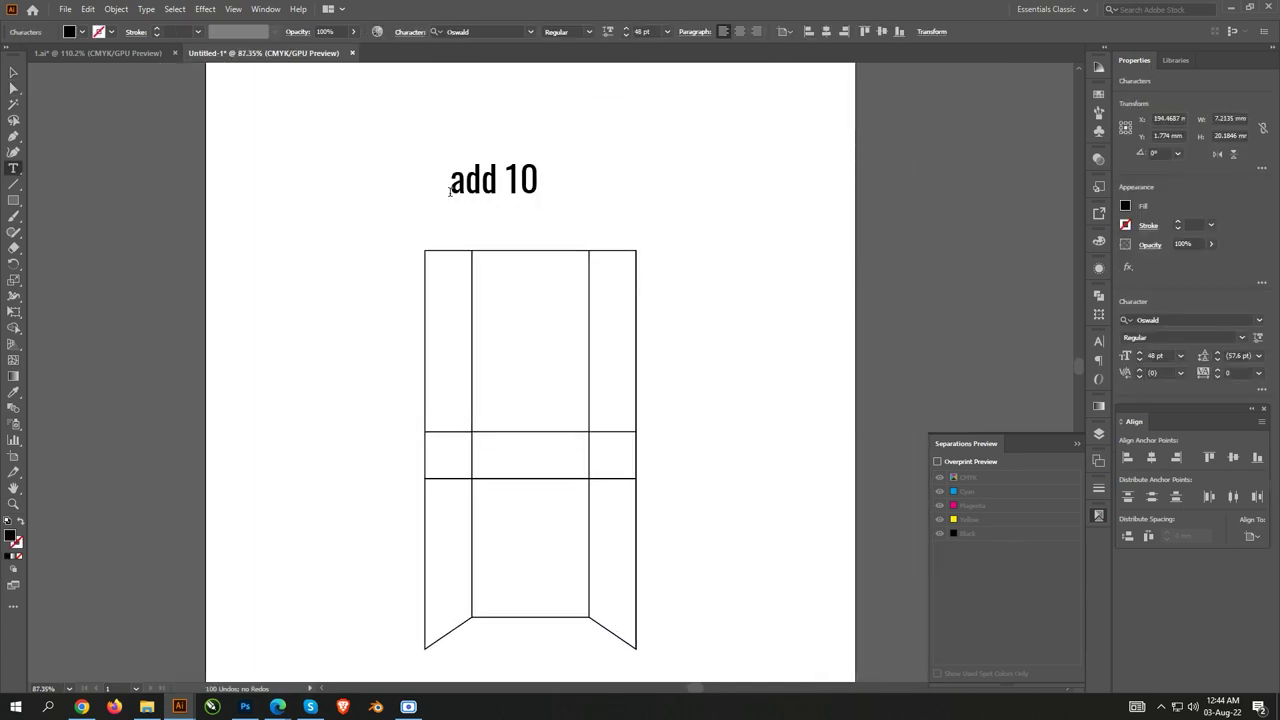
pyautogui.write('mm back fold')
pyautogui.press('Escape')
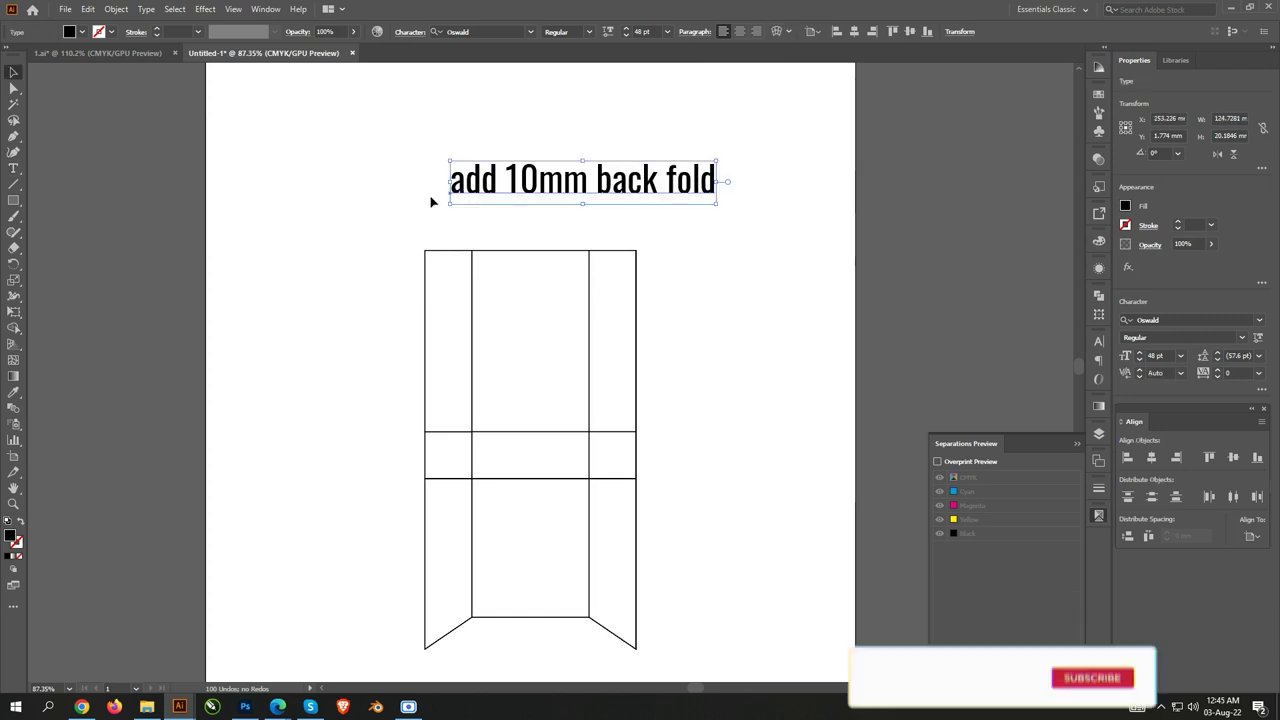
pyautogui.press('Delete')
pyautogui.click(518, 313)
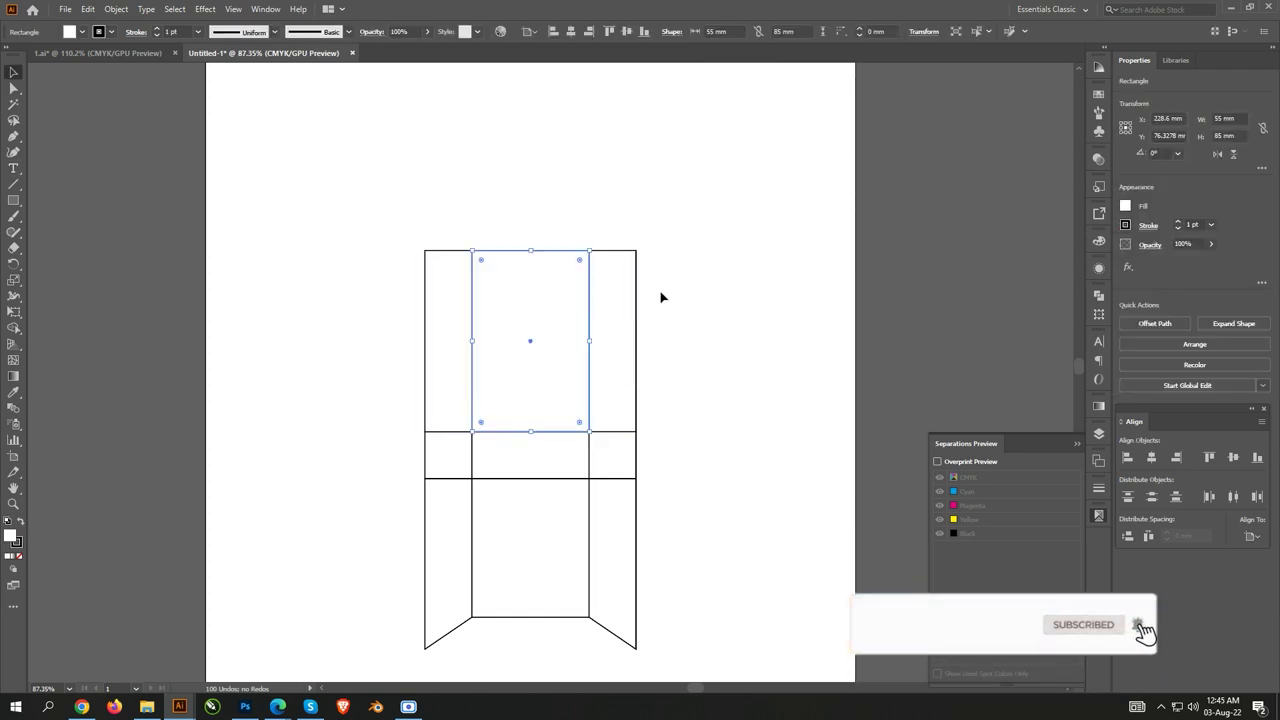
pyautogui.click(1224, 135)
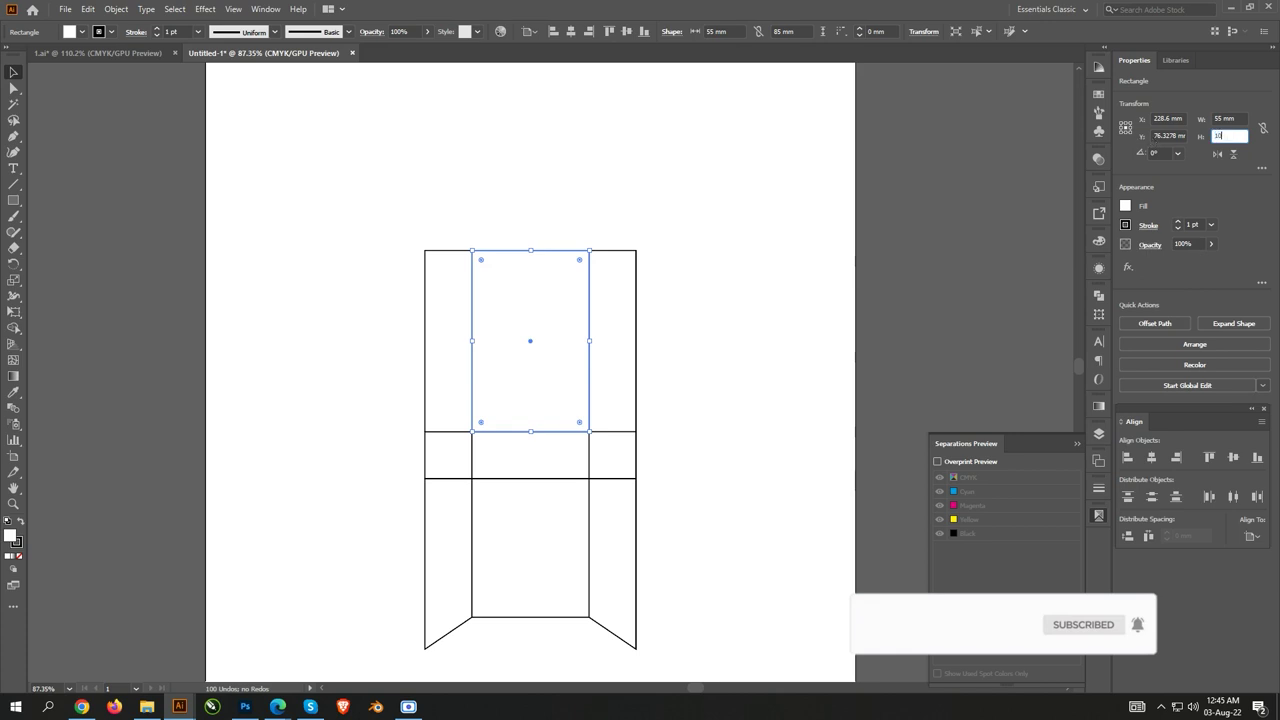
pyautogui.press('Return')
pyautogui.keyDown('shift'); pyautogui.click(513, 307); pyautogui.keyUp('shift')
pyautogui.click(1209, 457)
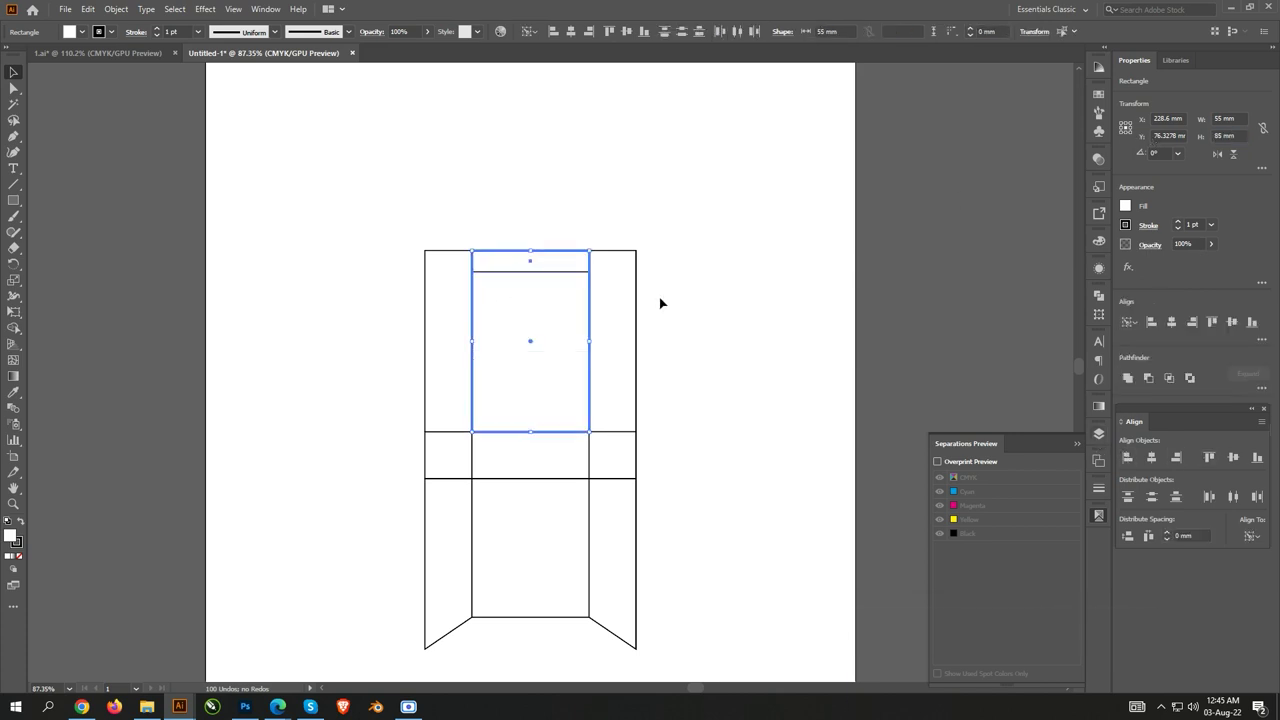
# - Copy both slanted side wings upward and flip the copies vertically
pyautogui.click(660, 300)
pyautogui.moveTo(612, 560)
pyautogui.mouseDown()
pyautogui.moveTo(447, 553)
pyautogui.moveTo(447, 348)
pyautogui.mouseUp()
pyautogui.keyDown('shift'); pyautogui.click(447, 553); pyautogui.keyUp('shift')
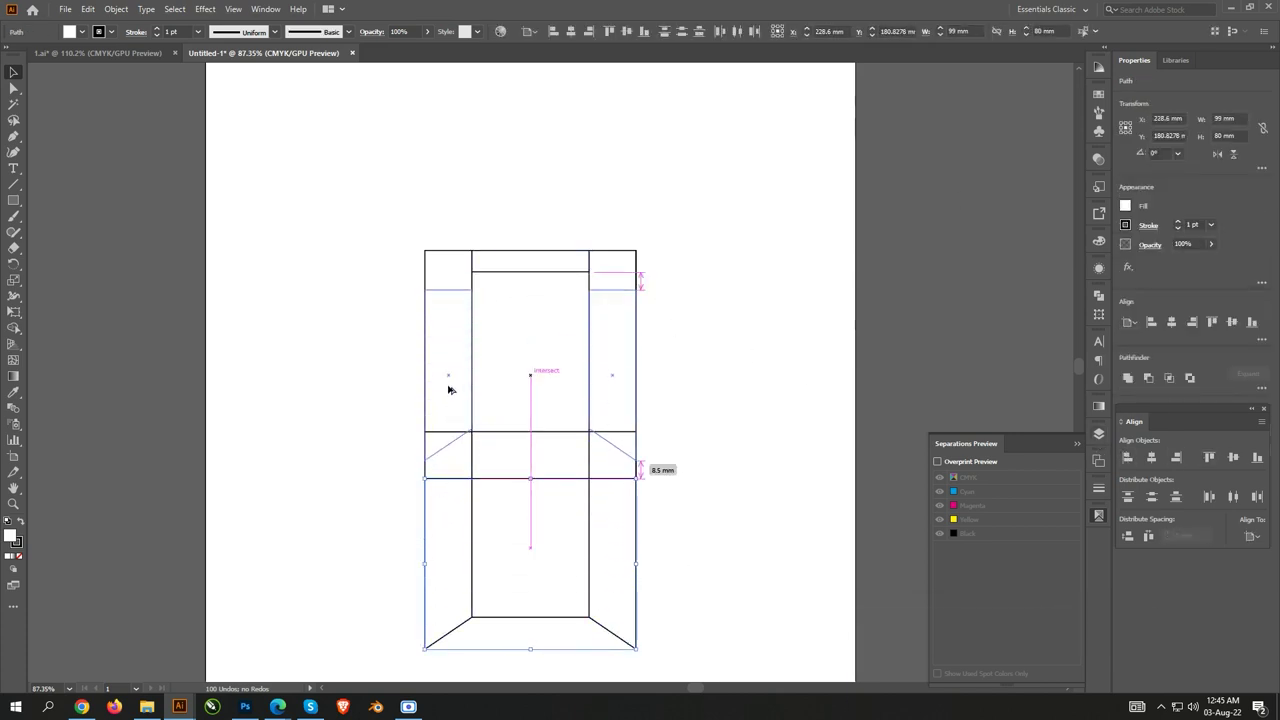
pyautogui.click(1233, 154)
pyautogui.keyDown('shift'); pyautogui.click(448, 356); pyautogui.keyUp('shift')
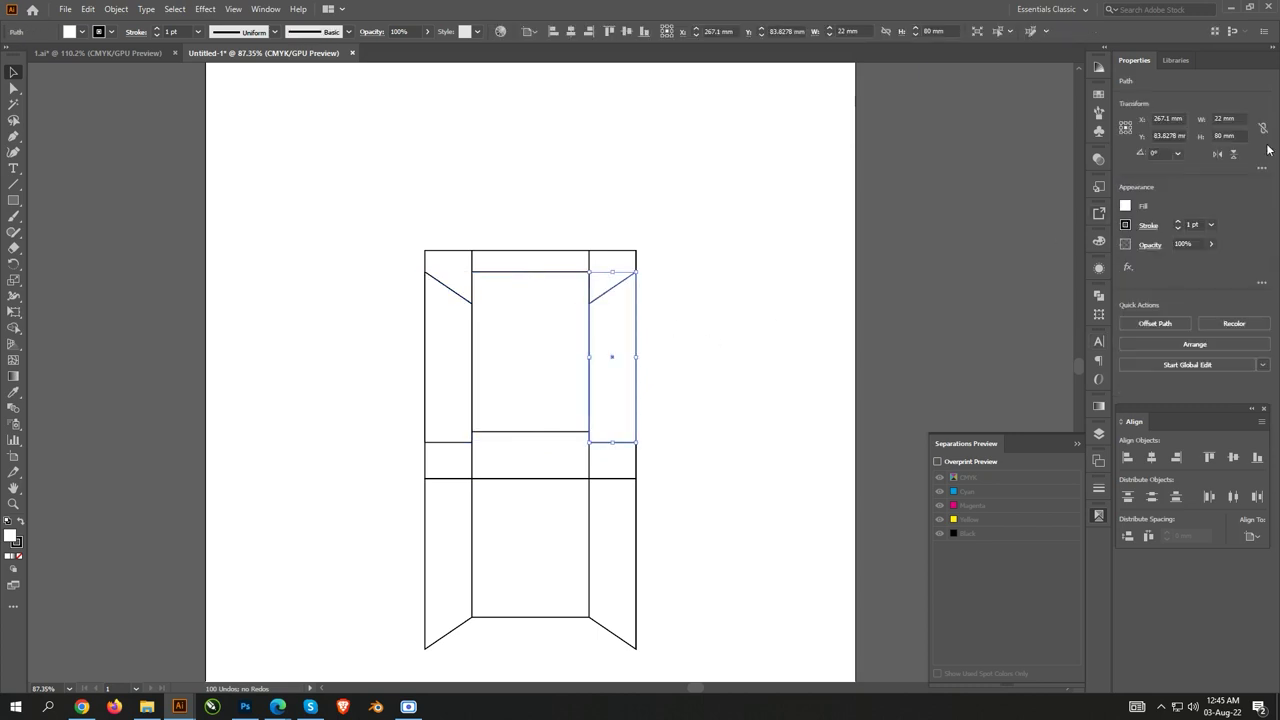
# - Raise the right wing copy's bottom anchors up to the band
pyautogui.click(448, 366)
pyautogui.press('a')
pyautogui.click(425, 442)
pyautogui.click(594, 443)
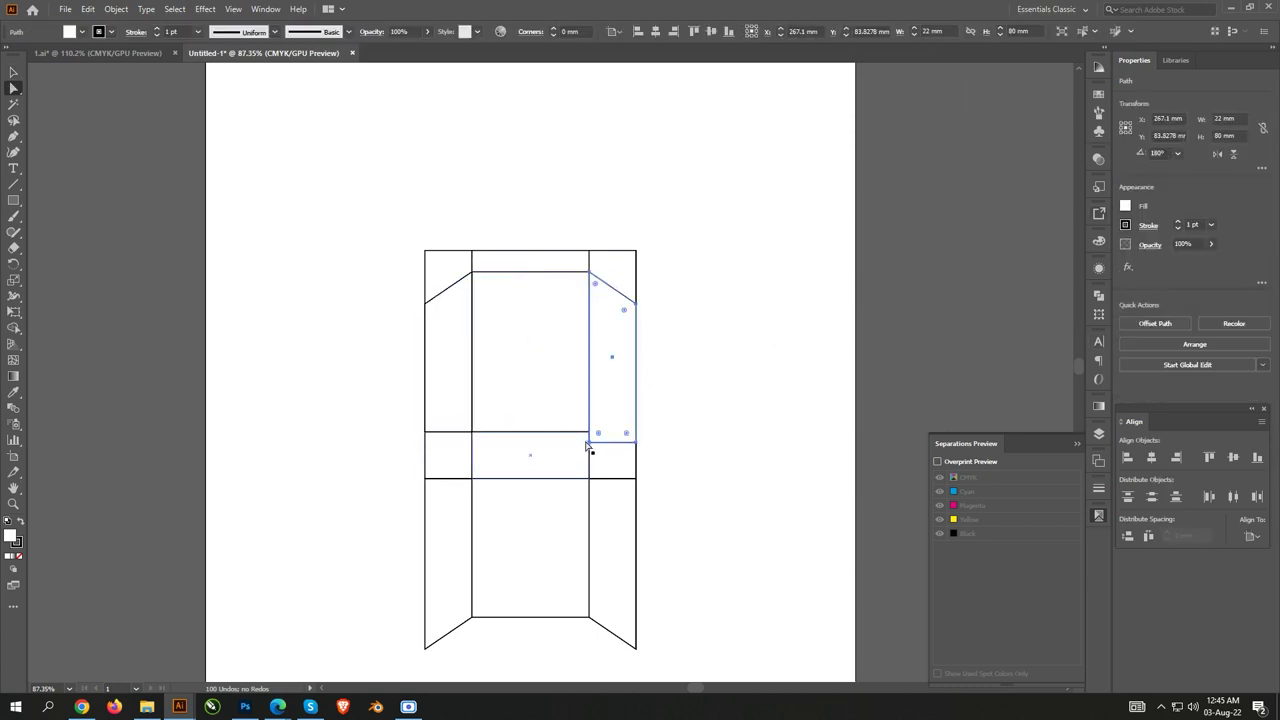
pyautogui.moveTo(590, 442); pyautogui.dragTo(590, 431)
pyautogui.press('v')
pyautogui.click(662, 316)
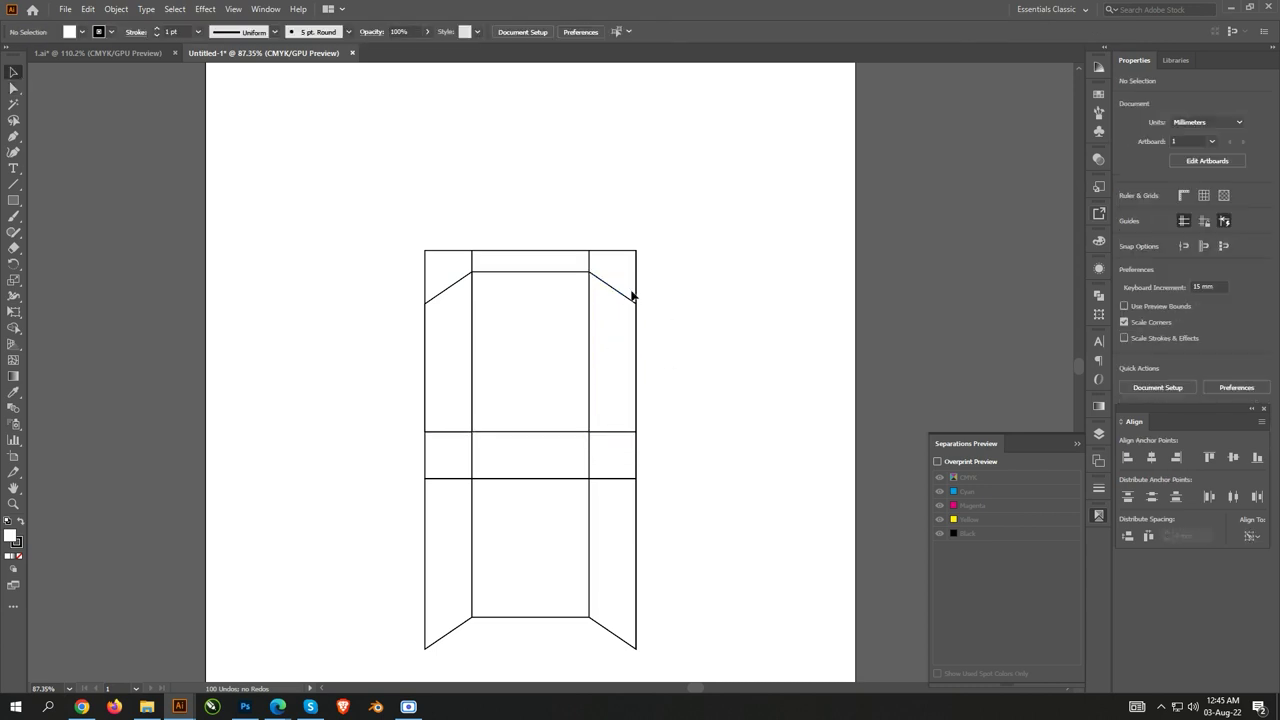
# - Copy the horizontal band above the box and move the top rectangle up
pyautogui.moveTo(601, 245); pyautogui.dragTo(596, 304)
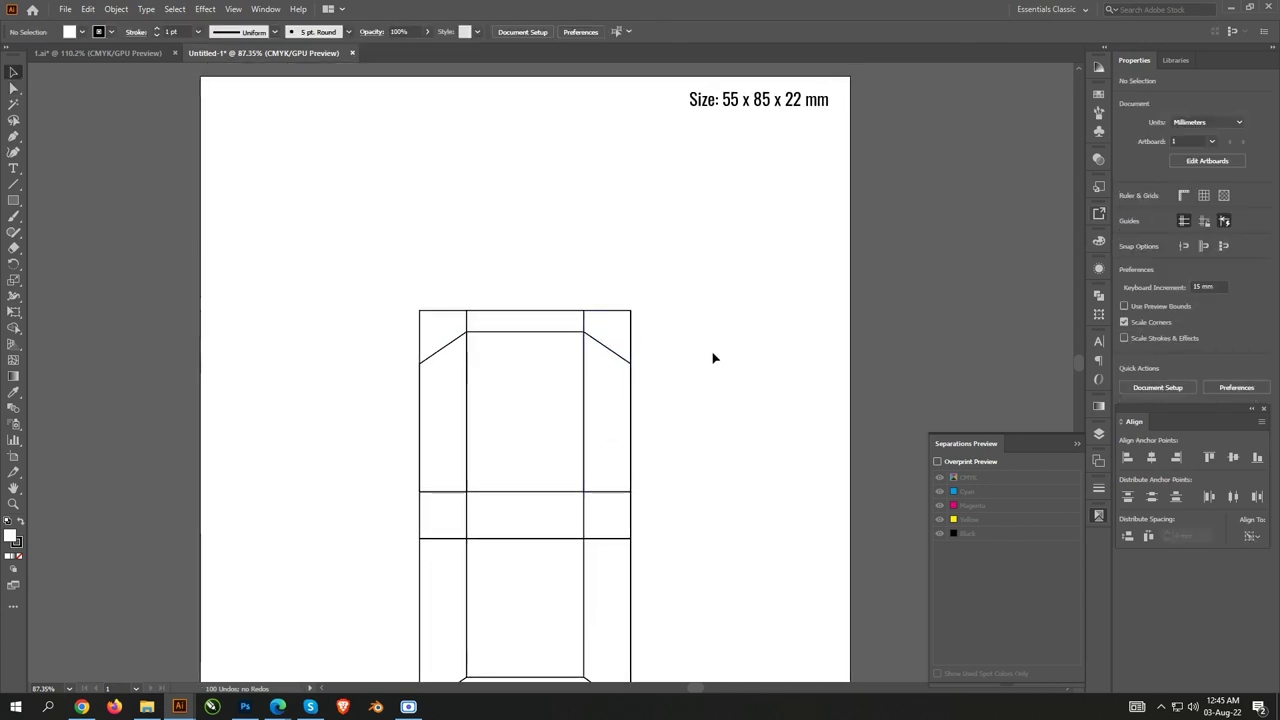
pyautogui.moveTo(546, 525); pyautogui.dragTo(506, 295)
pyautogui.click(663, 387)
pyautogui.scroll(-2, 686, 386)
pyautogui.scroll(2, 691, 411)
pyautogui.scroll(-1, 754, 371)
pyautogui.moveTo(580, 329); pyautogui.dragTo(576, 280)
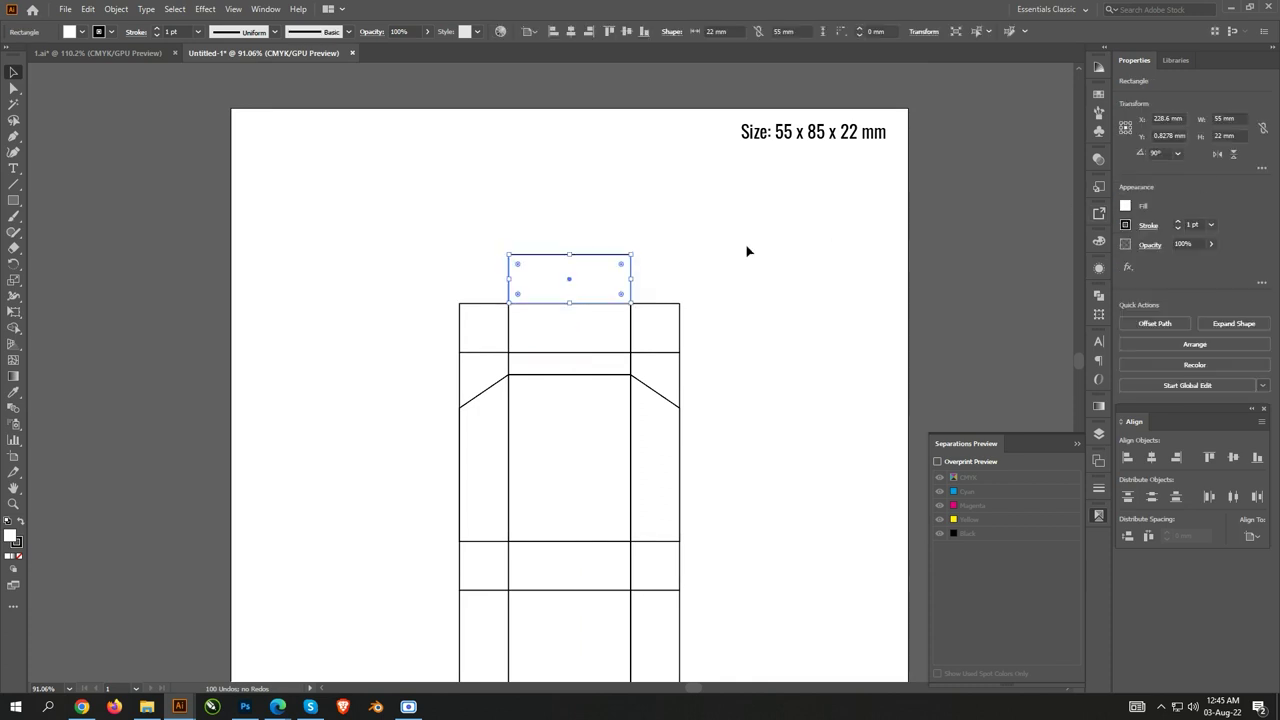
# - Add a temporary 'move front' note above the box, then delete it
pyautogui.press('t')
pyautogui.click(455, 198)
pyautogui.write('front closing flap is 25m')
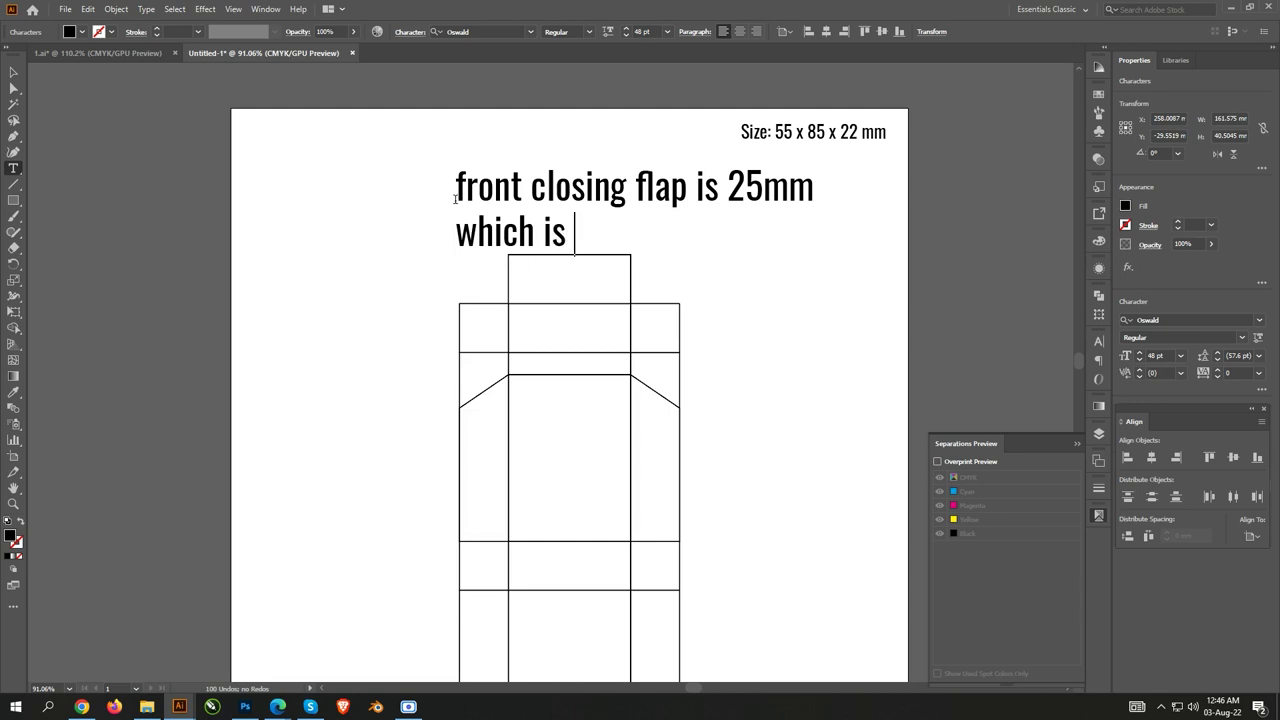
pyautogui.write('move from')
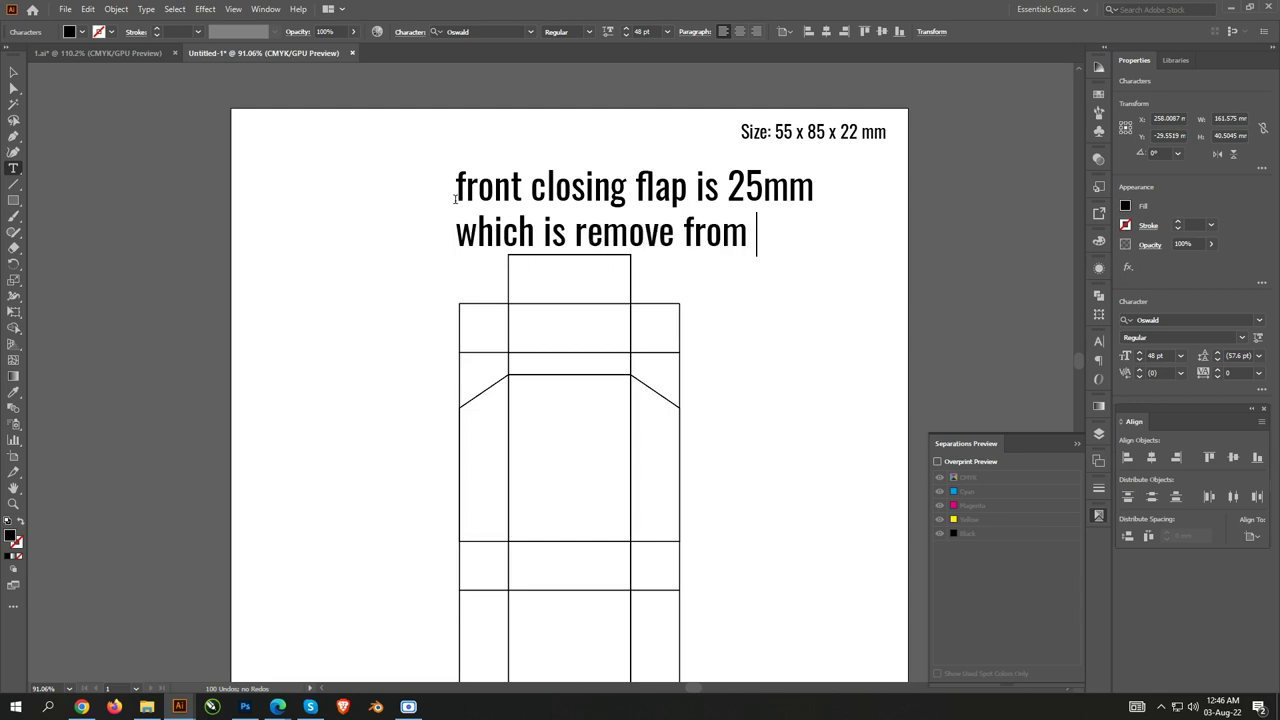
pyautogui.write('front')
pyautogui.press('Escape')
pyautogui.press('Delete')
pyautogui.click(571, 277)
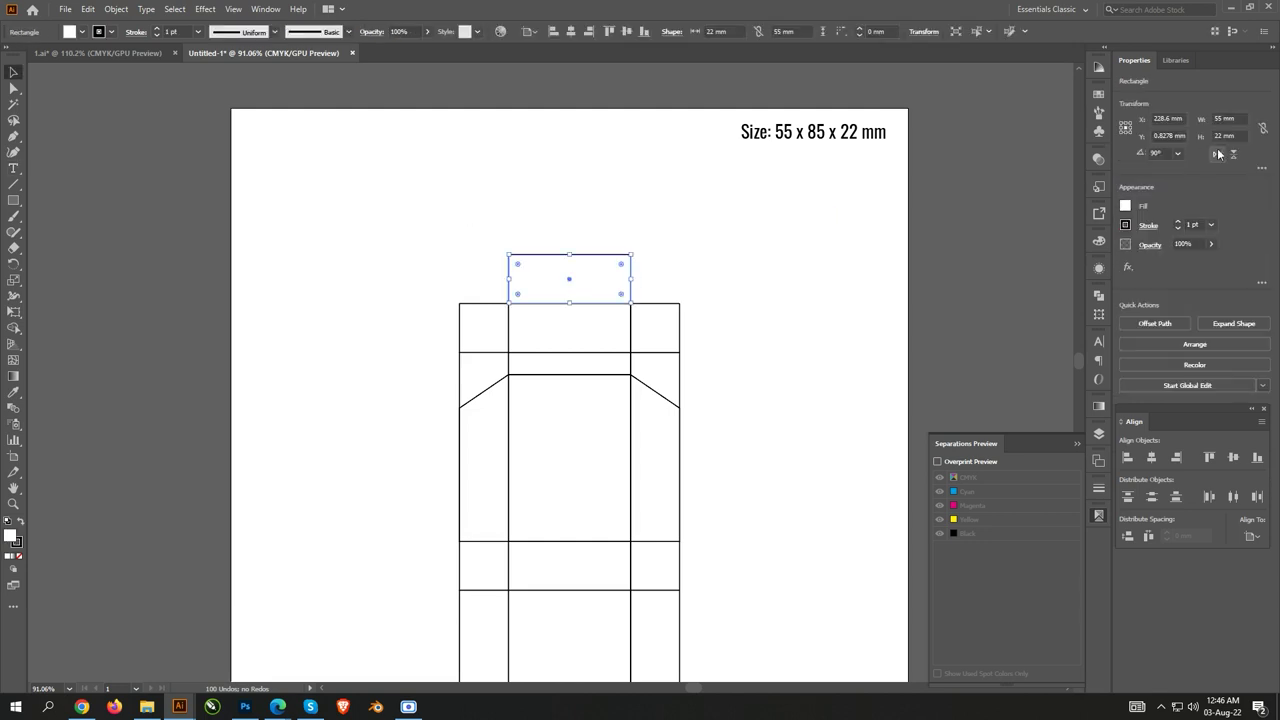
# - Reshape the upper side panels into slanted tabs, mirrored on the left
pyautogui.click(549, 317)
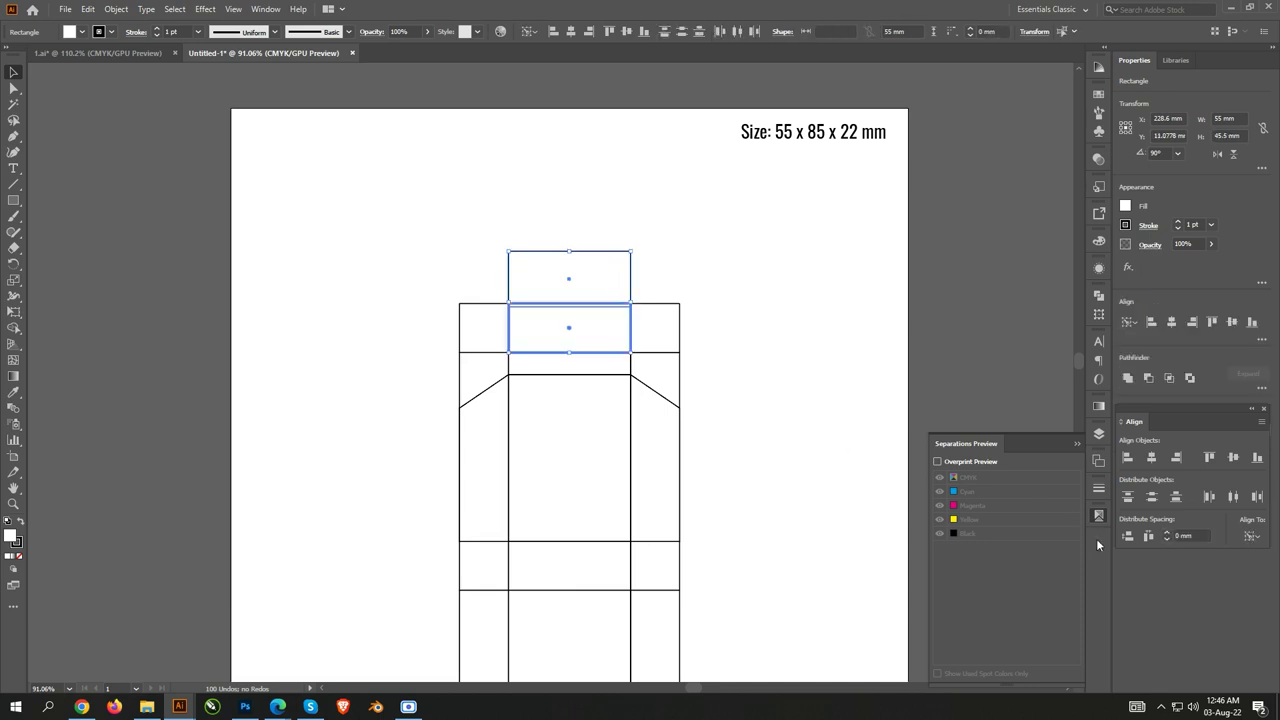
pyautogui.click(757, 291)
pyautogui.hotkey('ctrl', '1')
pyautogui.moveTo(686, 489); pyautogui.dragTo(686, 350)
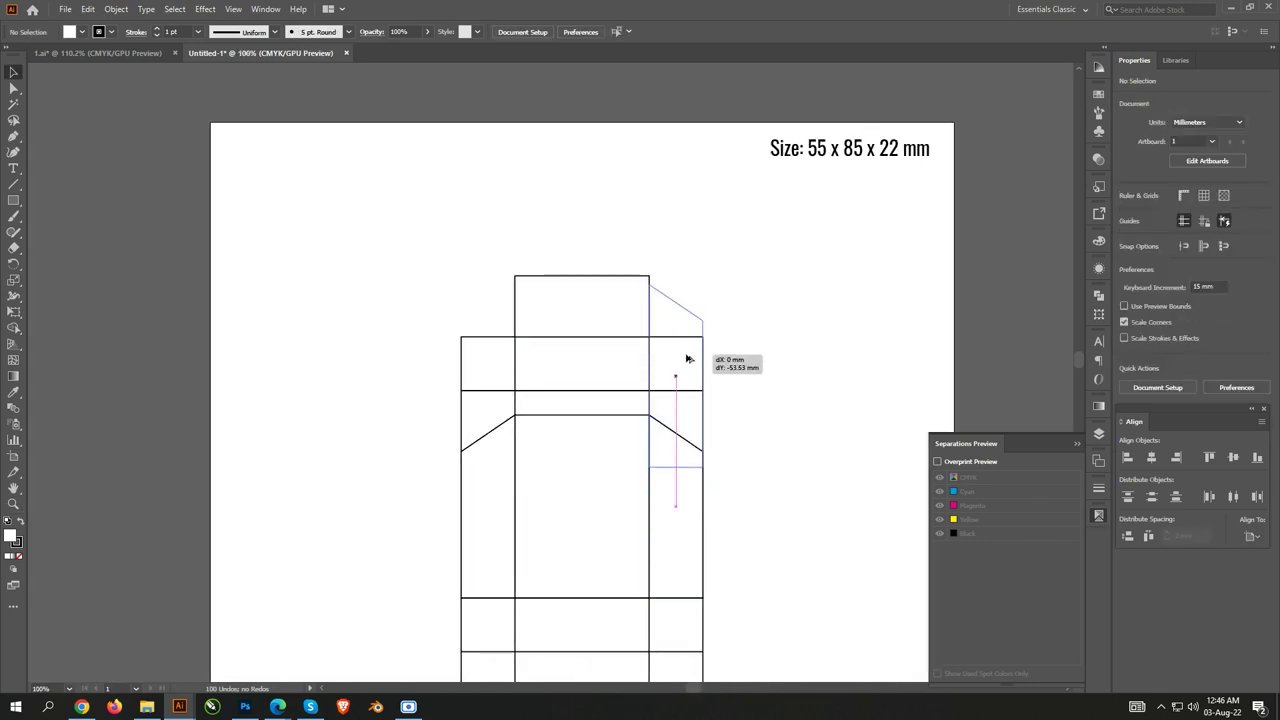
pyautogui.press('a')
pyautogui.moveTo(686, 458)
pyautogui.mouseDown()
pyautogui.moveTo(686, 336)
pyautogui.moveTo(500, 306)
pyautogui.mouseUp()
pyautogui.click(714, 357)
pyautogui.press('v')
pyautogui.click(1217, 153)
# - Place the narrow 55 mm flap atop the chamfered section; undo a trial bottom copy
pyautogui.click(568, 331)
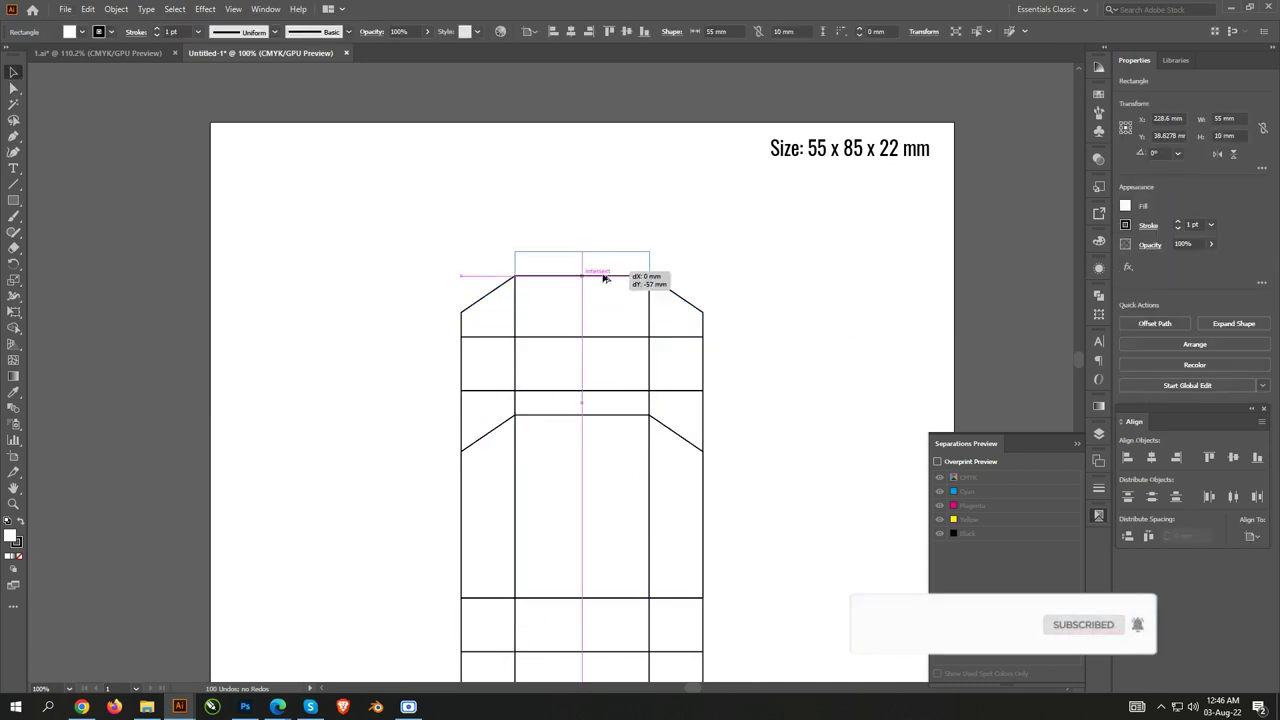
pyautogui.moveTo(568, 334); pyautogui.dragTo(606, 252)
pyautogui.scroll(-1, 628, 179)
pyautogui.press('v')
pyautogui.click(491, 209)
pyautogui.moveTo(614, 200); pyautogui.dragTo(614, 612)
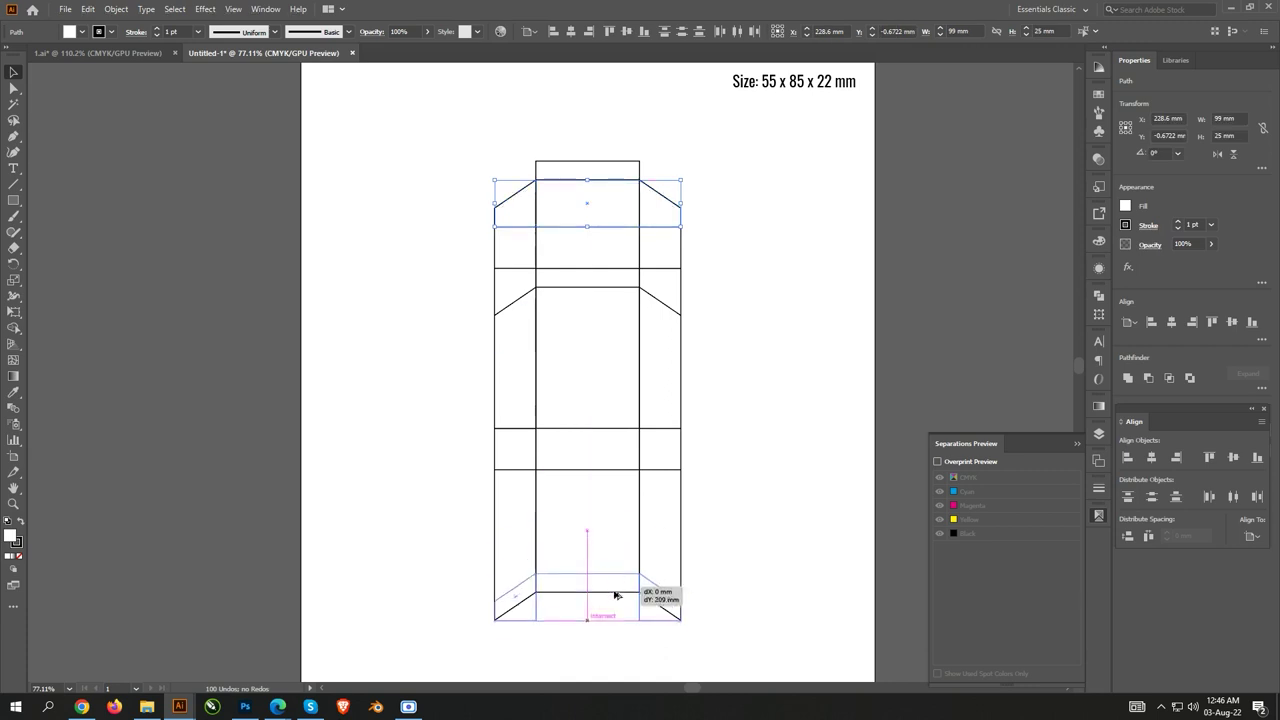
pyautogui.click(747, 597)
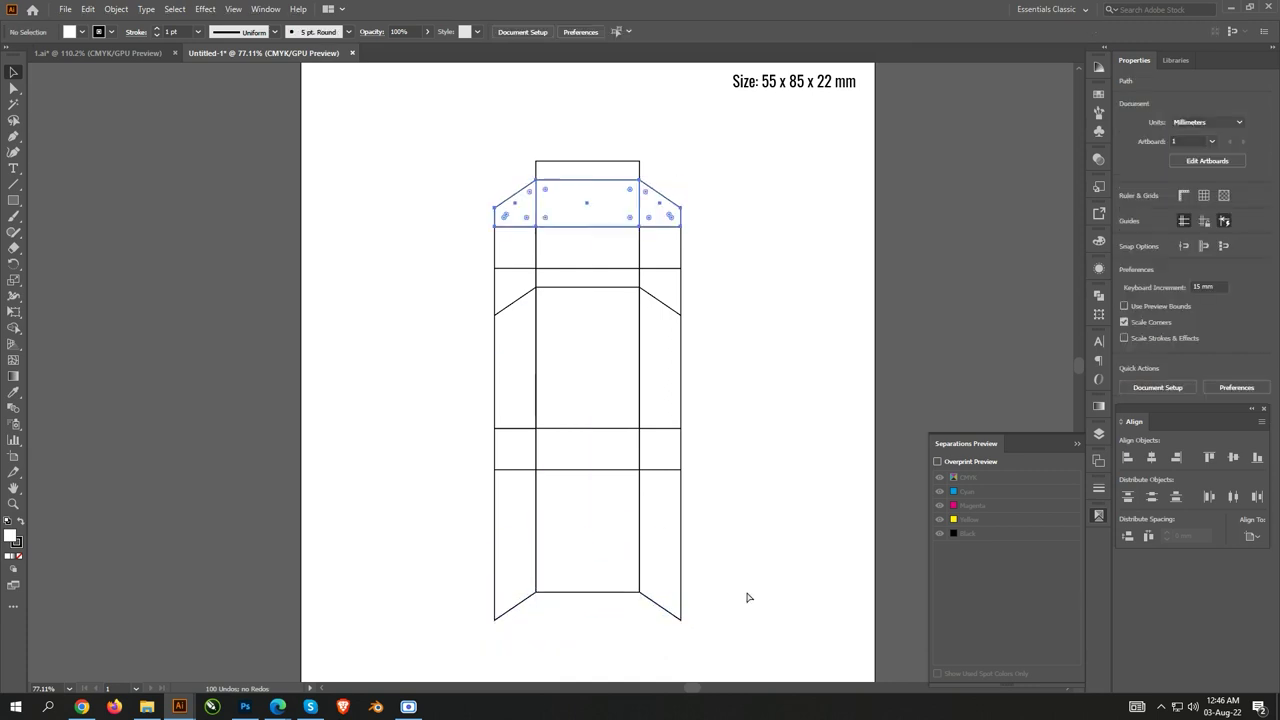
pyautogui.hotkey('ctrl', 'z')
pyautogui.scroll(-1, 747, 597)
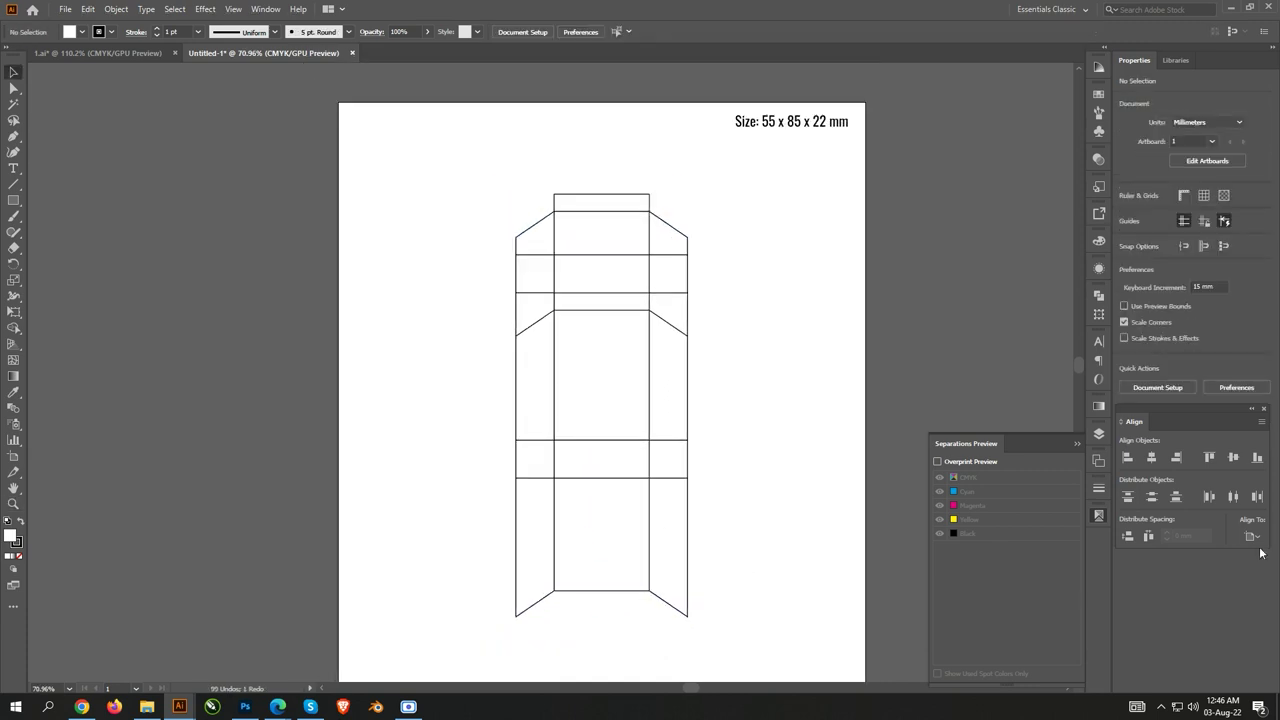
# - Zoom in and marquee-select the entire dieline
pyautogui.press('z')
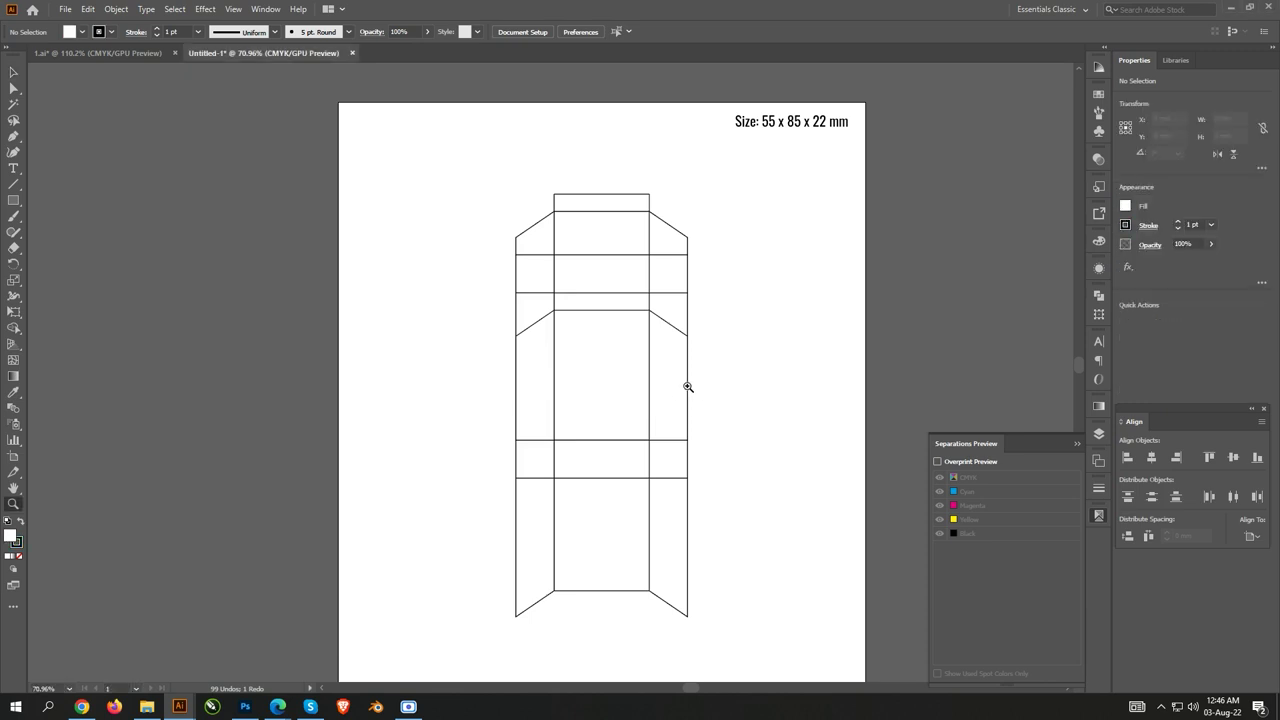
pyautogui.moveTo(687, 386); pyautogui.dragTo(726, 423)
pyautogui.press('v')
pyautogui.moveTo(714, 648); pyautogui.dragTo(354, 177)
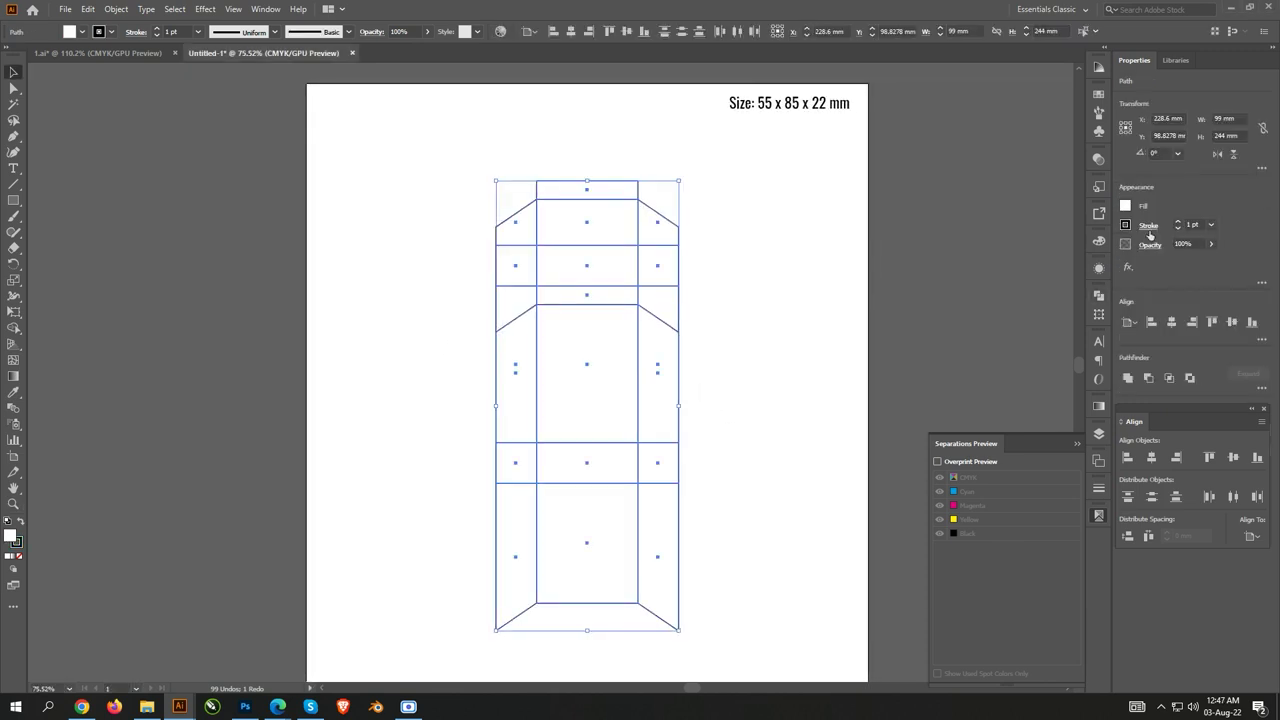
# - Set the dieline's strokes to cyan and reselect the whole dieline
pyautogui.click(1125, 225)
pyautogui.click(1024, 326)
pyautogui.click(1088, 276)
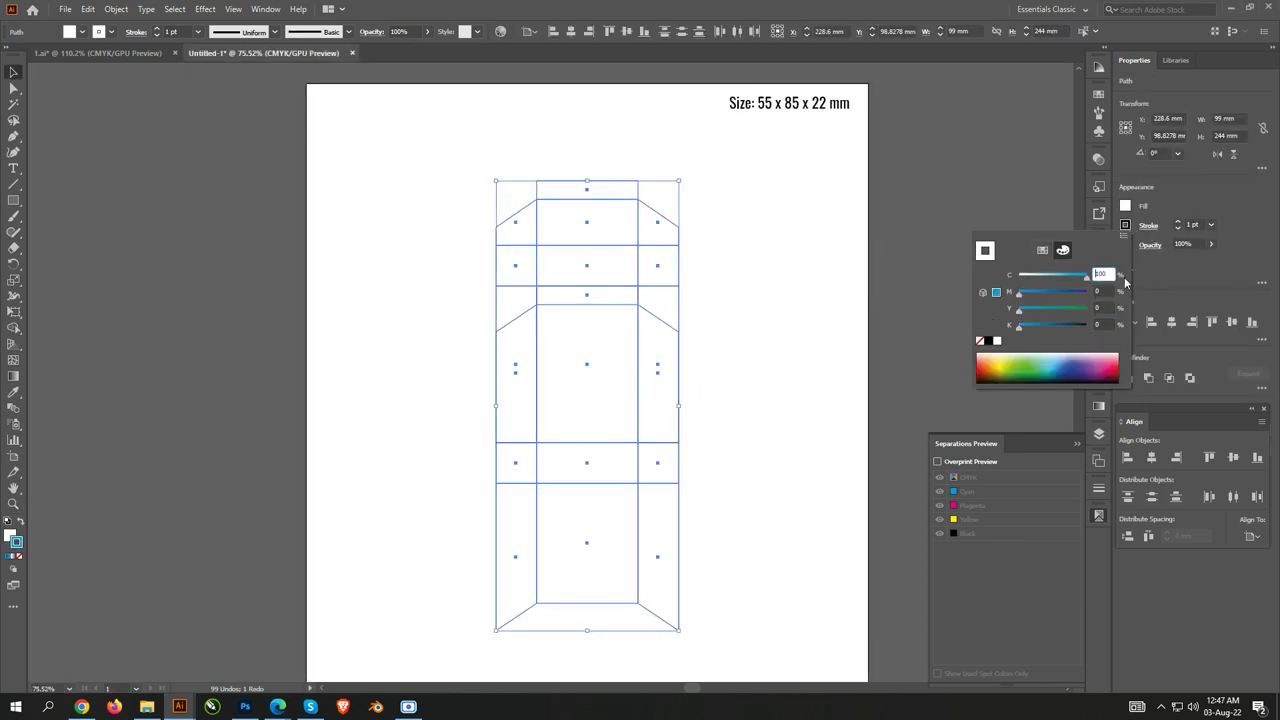
pyautogui.click(729, 471)
pyautogui.moveTo(753, 628); pyautogui.dragTo(400, 182)
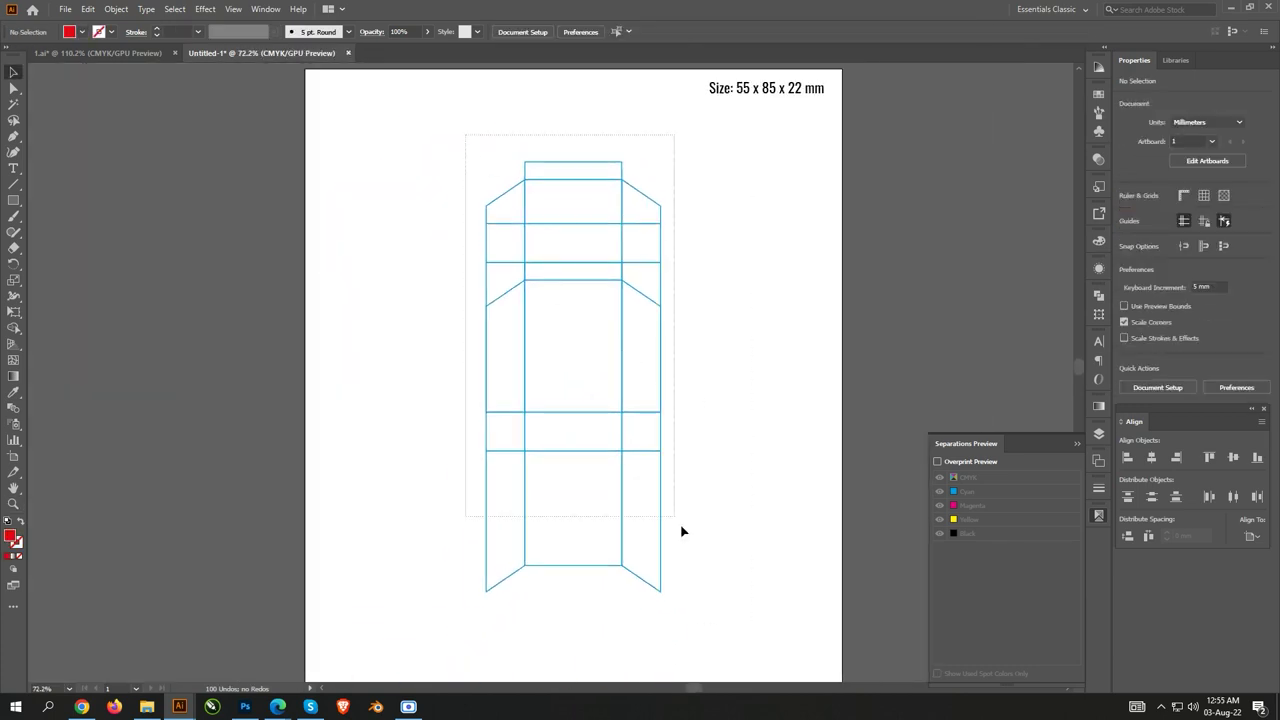
pyautogui.moveTo(680, 528); pyautogui.dragTo(771, 566)
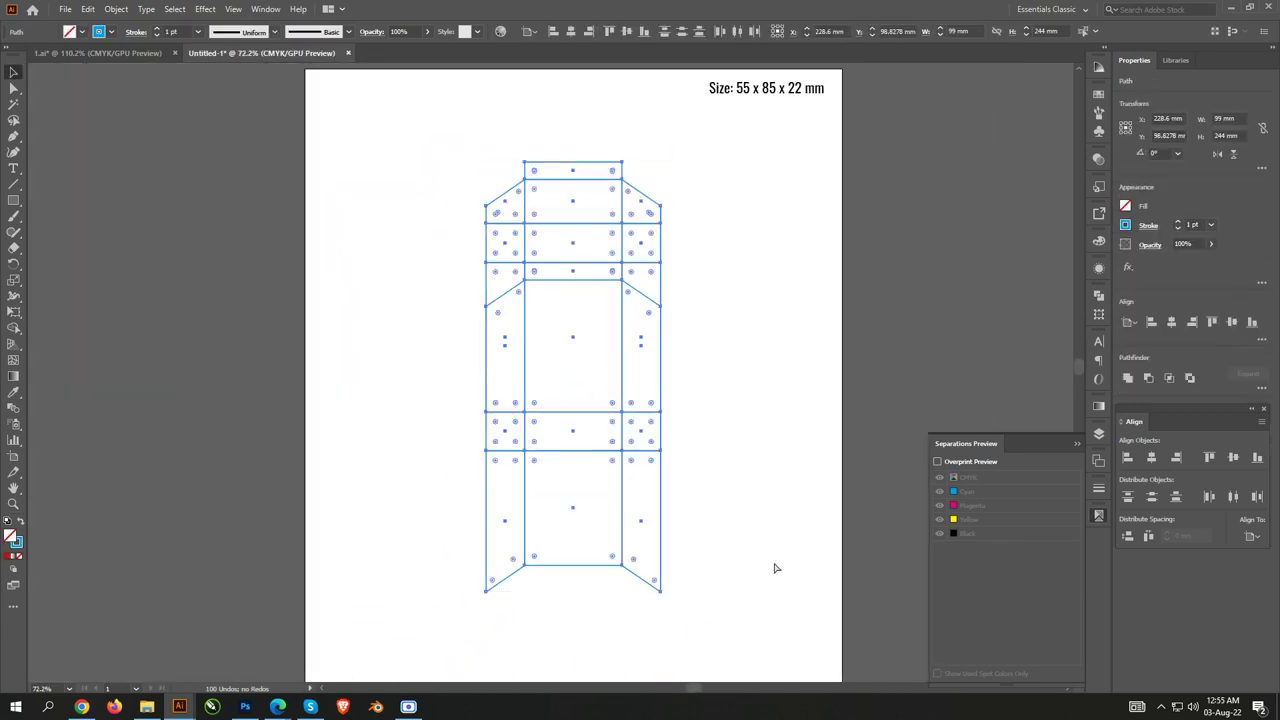
# - Unite the dieline panels into one outline path and stroke it red
pyautogui.click(1131, 321)
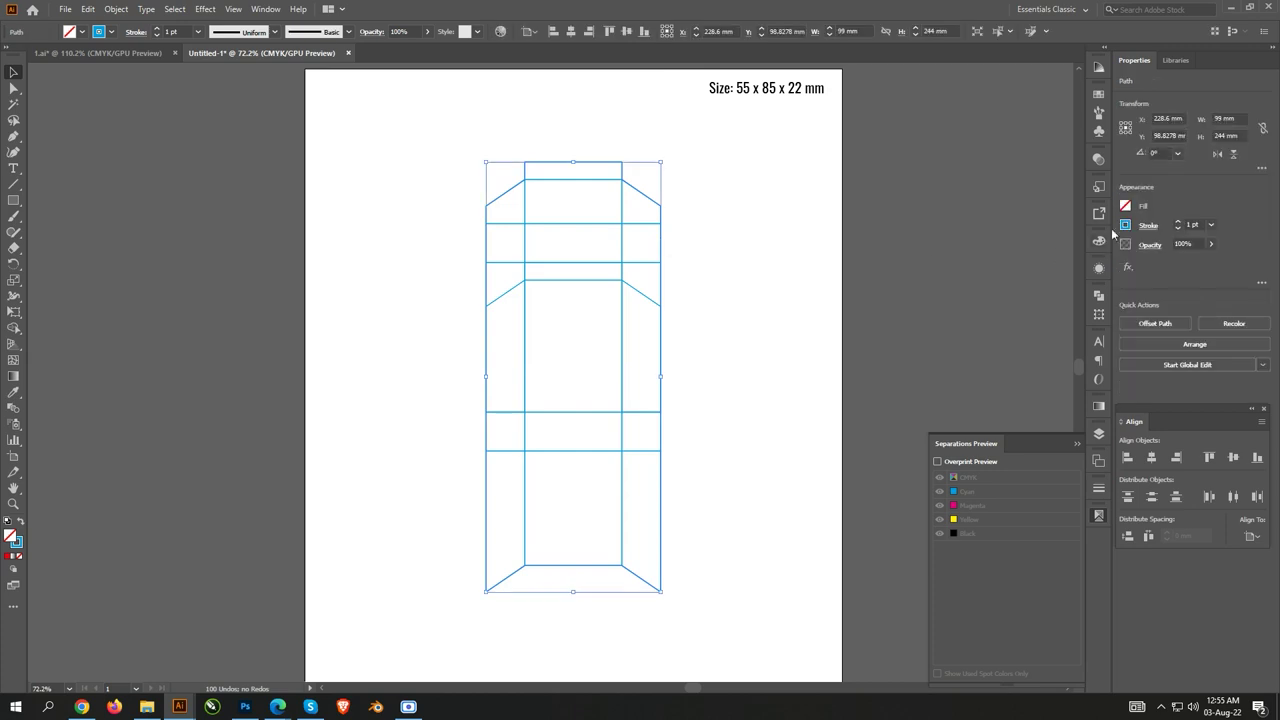
pyautogui.click(1125, 225)
pyautogui.write('0')
pyautogui.press('Return')
pyautogui.hotkey('ctrl', 'shift', 'a')
# - Draw red cut lines across the right and left flaps with the Pen tool
pyautogui.press('p')
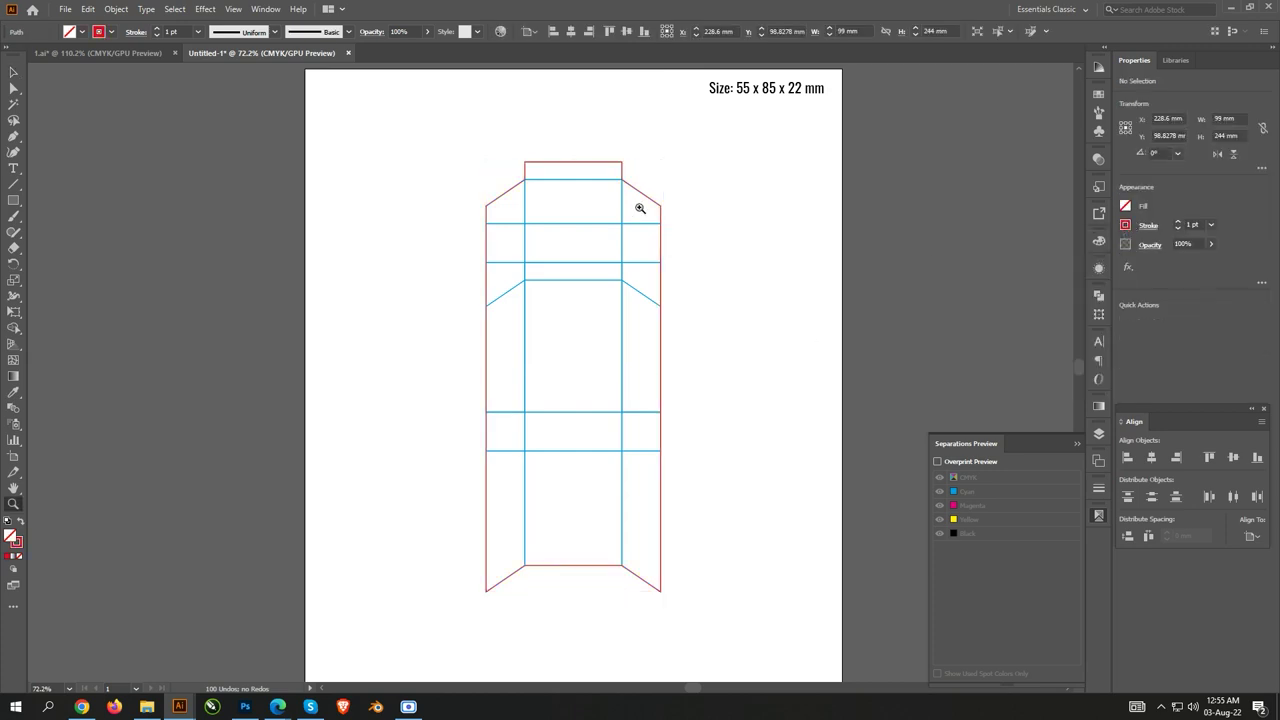
pyautogui.scroll(3, 640, 205)
pyautogui.click(681, 239)
pyautogui.click(604, 239)
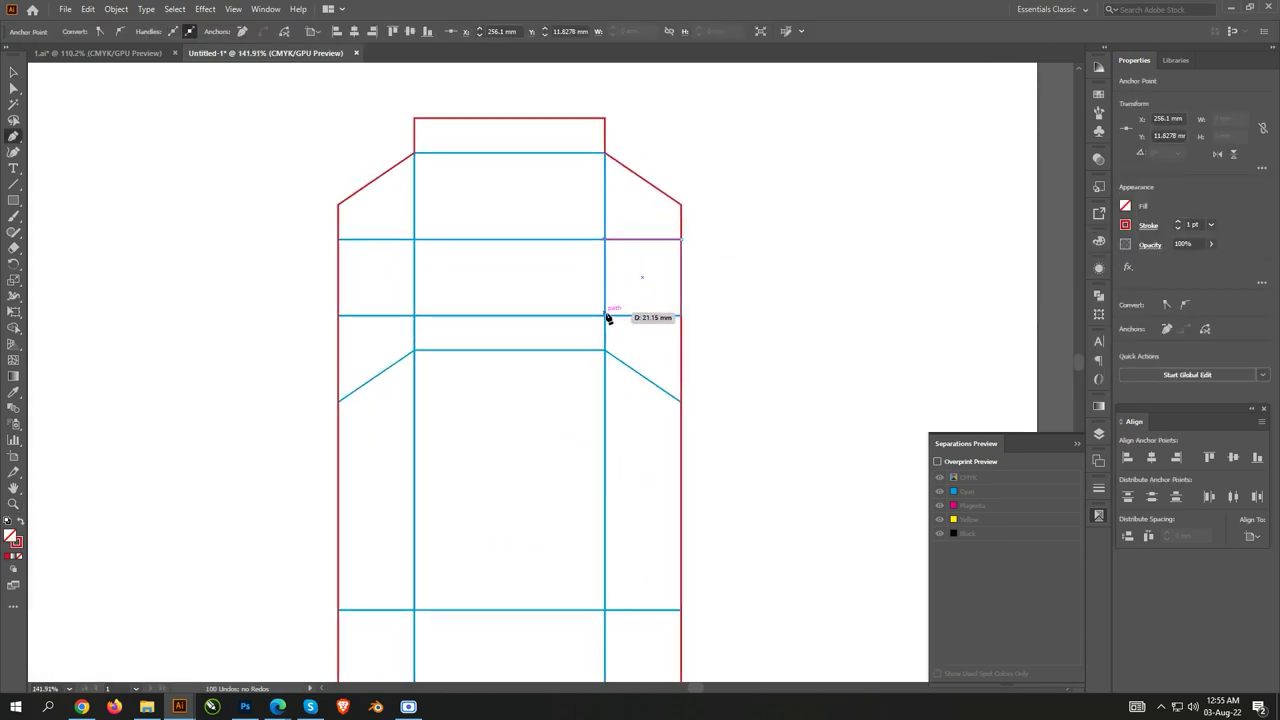
pyautogui.click(418, 244)
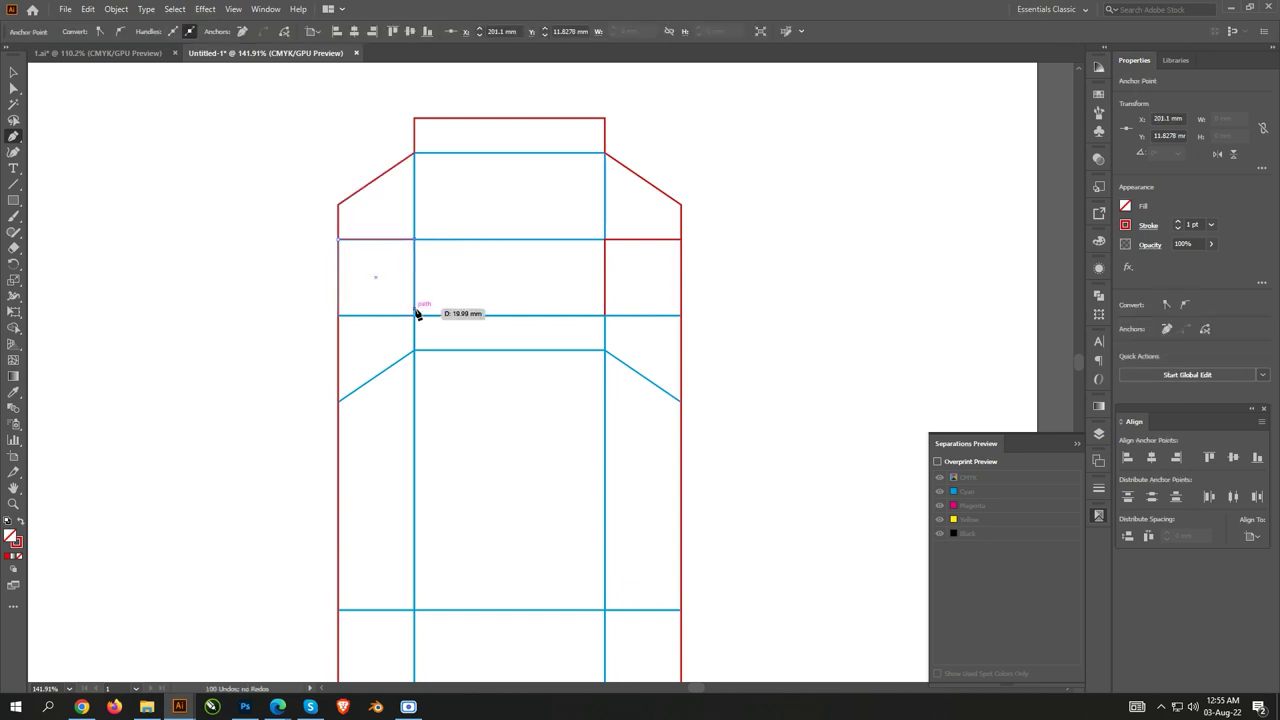
pyautogui.press('v')
# - Copy the red cut line down and align it with the lower band edge
pyautogui.scroll(-1, 641, 286)
pyautogui.click(484, 278)
pyautogui.moveTo(489, 280); pyautogui.dragTo(489, 531)
pyautogui.moveTo(658, 515); pyautogui.dragTo(663, 559)
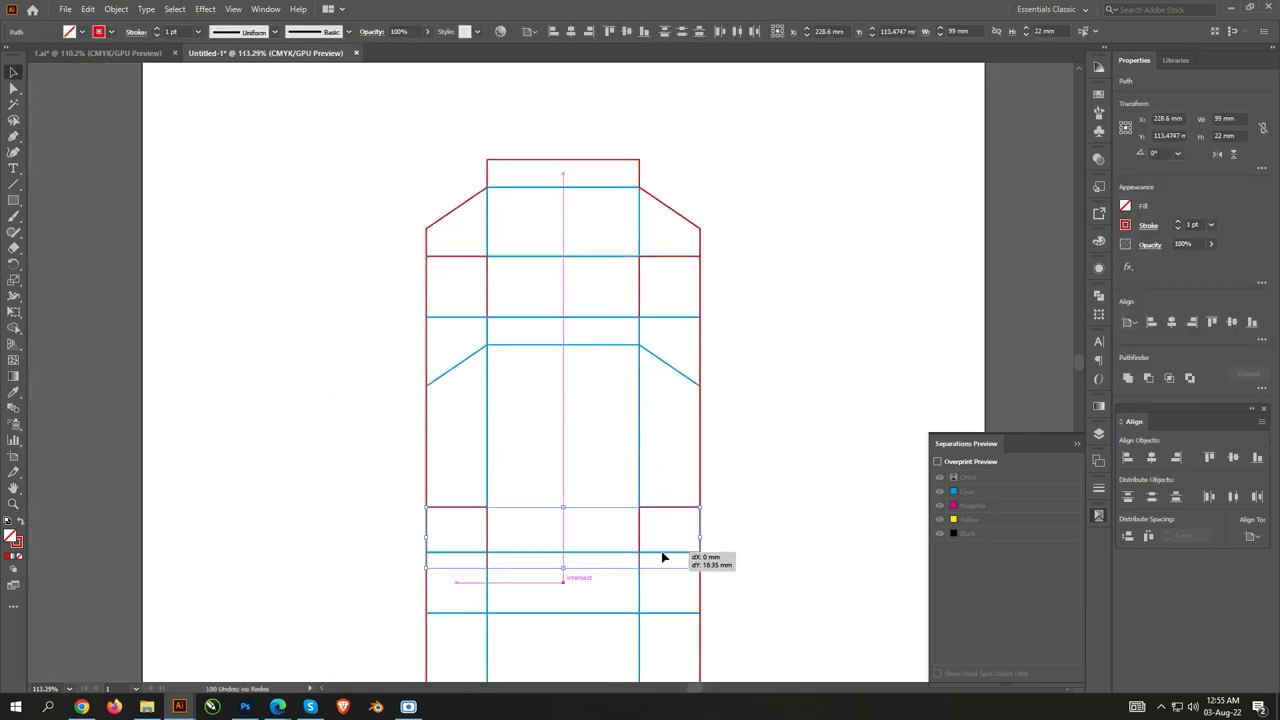
# - Trace the left chamfer diagonal edge with a red Pen path
pyautogui.press('p')
pyautogui.click(700, 385)
pyautogui.click(639, 346)
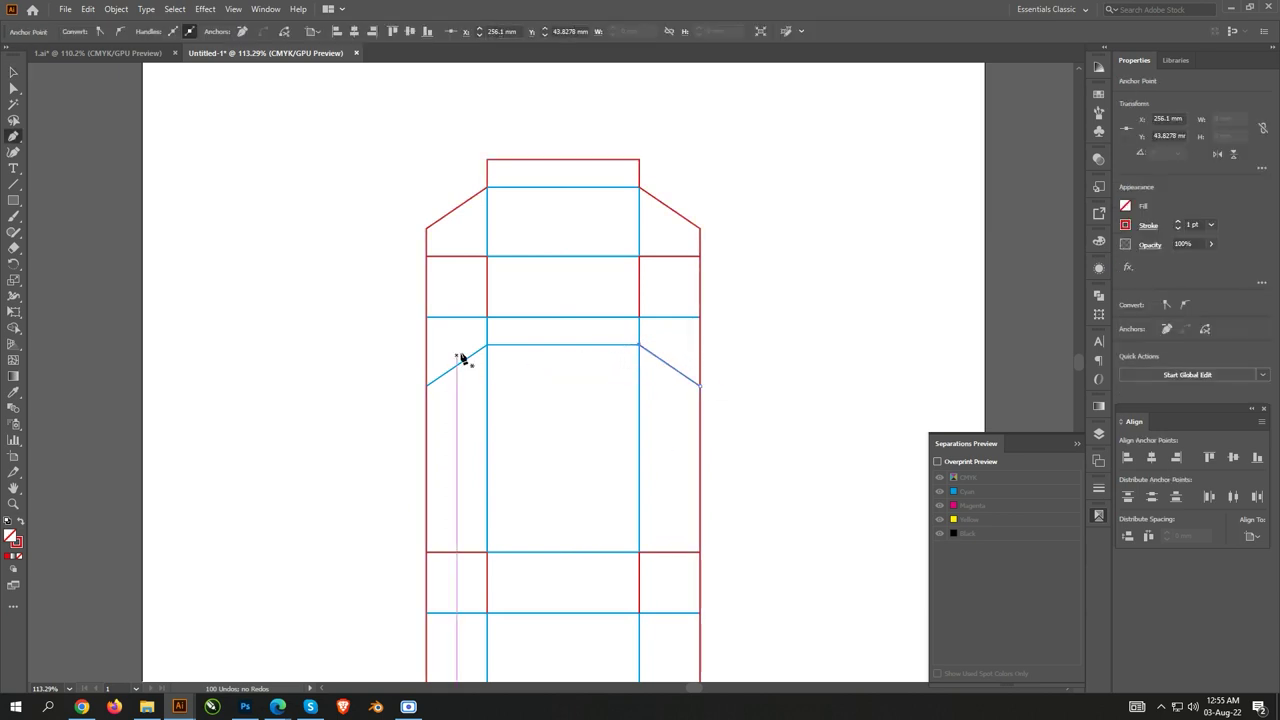
pyautogui.click(487, 345)
pyautogui.click(428, 387)
pyautogui.press('v')
pyautogui.hotkey('ctrl', 'shift', 'a')
pyautogui.hotkey('ctrl', '0')
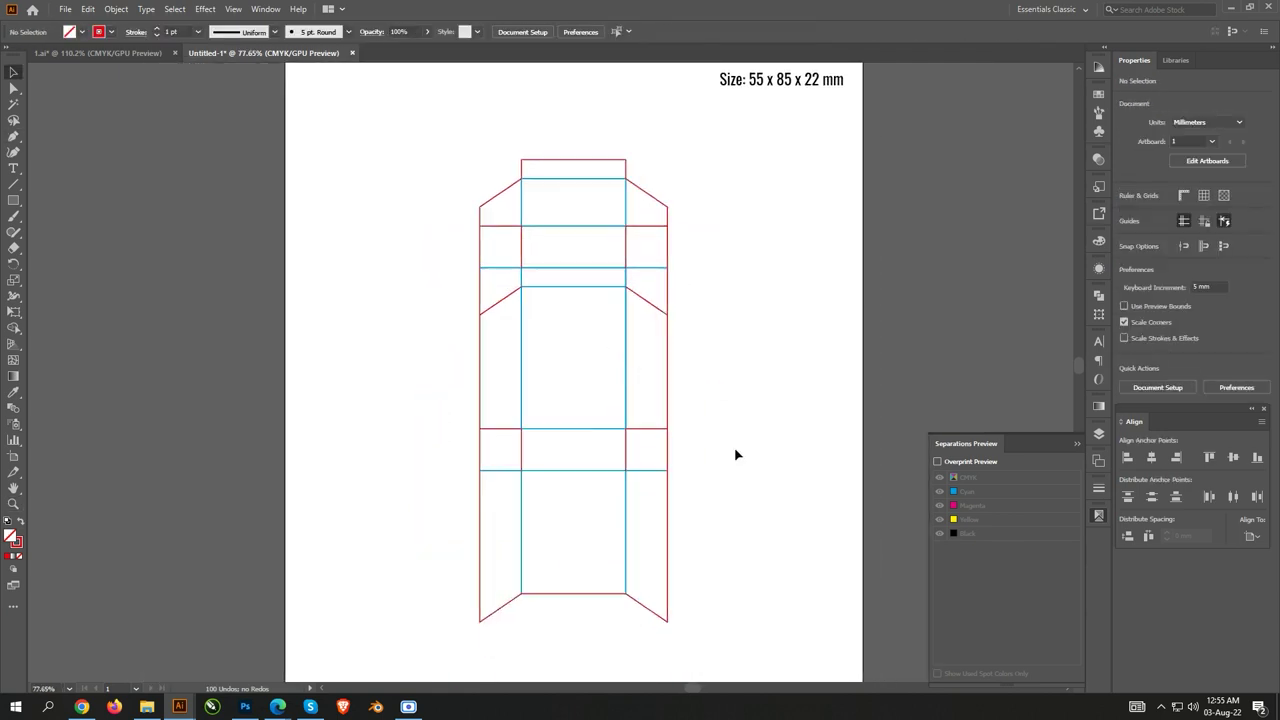
pyautogui.moveTo(739, 561); pyautogui.dragTo(732, 516)
pyautogui.scroll(3, 552, 622)
# - Draw two small legend bars below the dieline, filled red and cyan
pyautogui.press('m')
pyautogui.moveTo(519, 573)
pyautogui.mouseDown()
pyautogui.moveTo(591, 595)
pyautogui.moveTo(549, 598)
pyautogui.moveTo(621, 598)
pyautogui.mouseUp()
pyautogui.press('v')
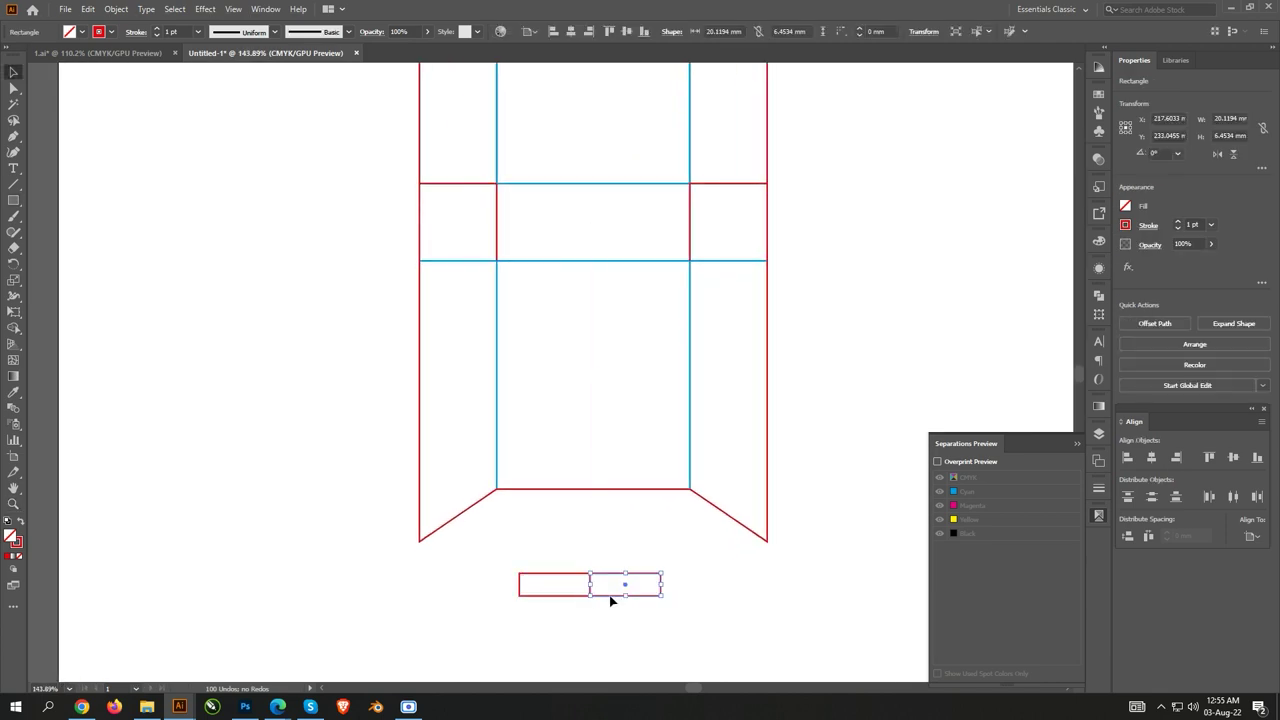
pyautogui.click(691, 434)
pyautogui.hotkey('shift', 'x')
pyautogui.scroll(5, 565, 622)
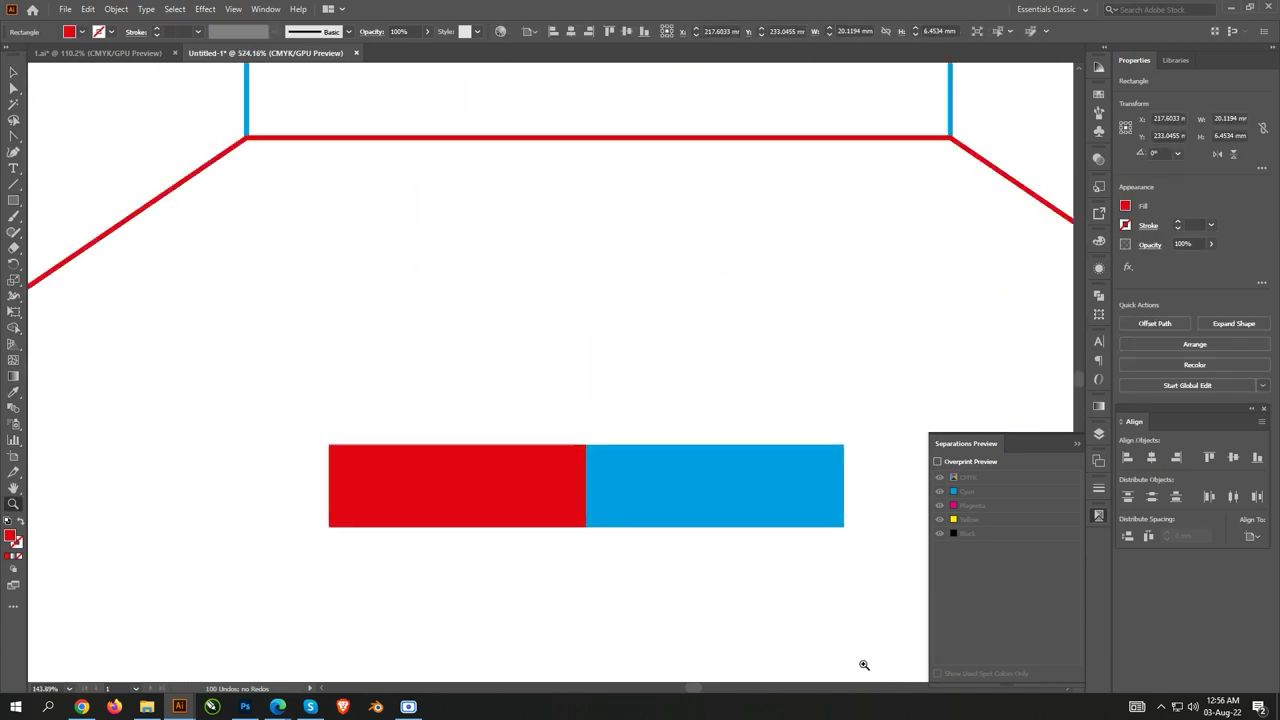
pyautogui.scroll(3, 587, 626)
# - Add a scaled-down 'Cut' label and place it on the red bar
pyautogui.press('t')
pyautogui.click(316, 476)
pyautogui.write('Cut')
pyautogui.press('Escape')
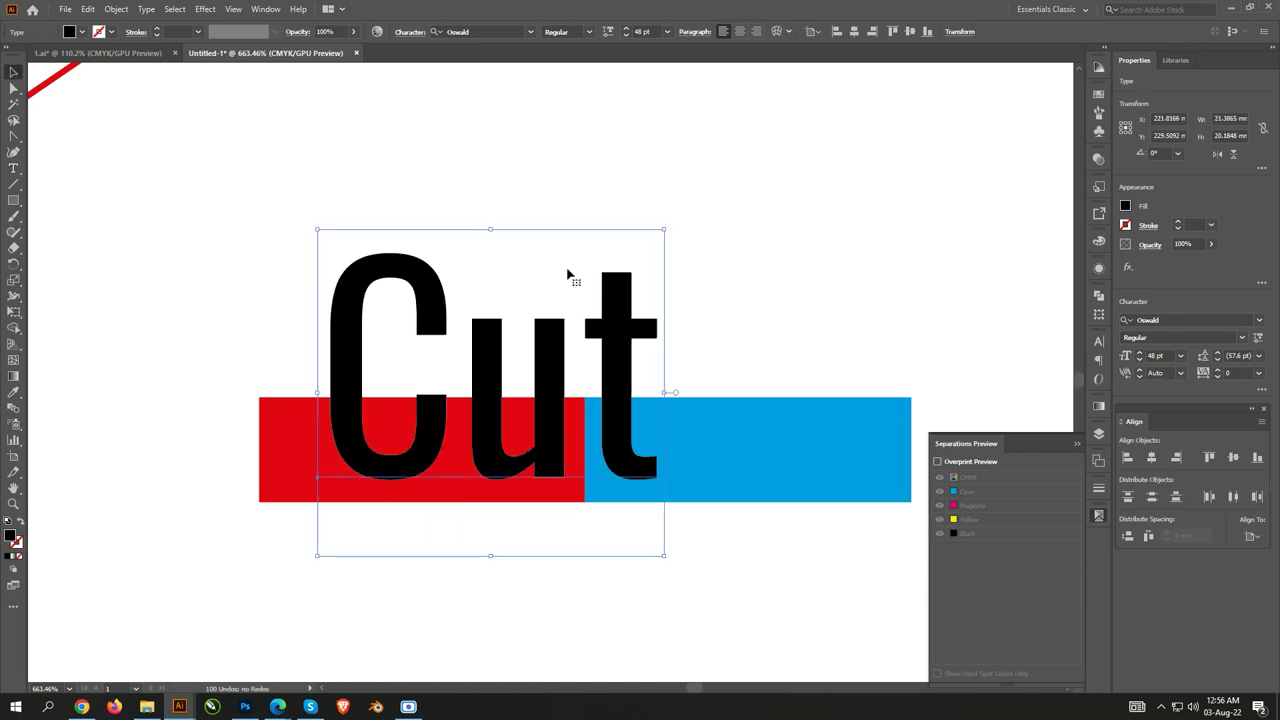
pyautogui.moveTo(666, 229); pyautogui.dragTo(420, 457)
pyautogui.moveTo(386, 497)
pyautogui.mouseDown()
pyautogui.moveTo(440, 445)
pyautogui.moveTo(750, 445)
pyautogui.mouseUp()
# - Retype the copied label on the blue bar as 'Folding' and begin a 'Design insert' note
pyautogui.doubleClick(750, 450)
pyautogui.write('Foldi')
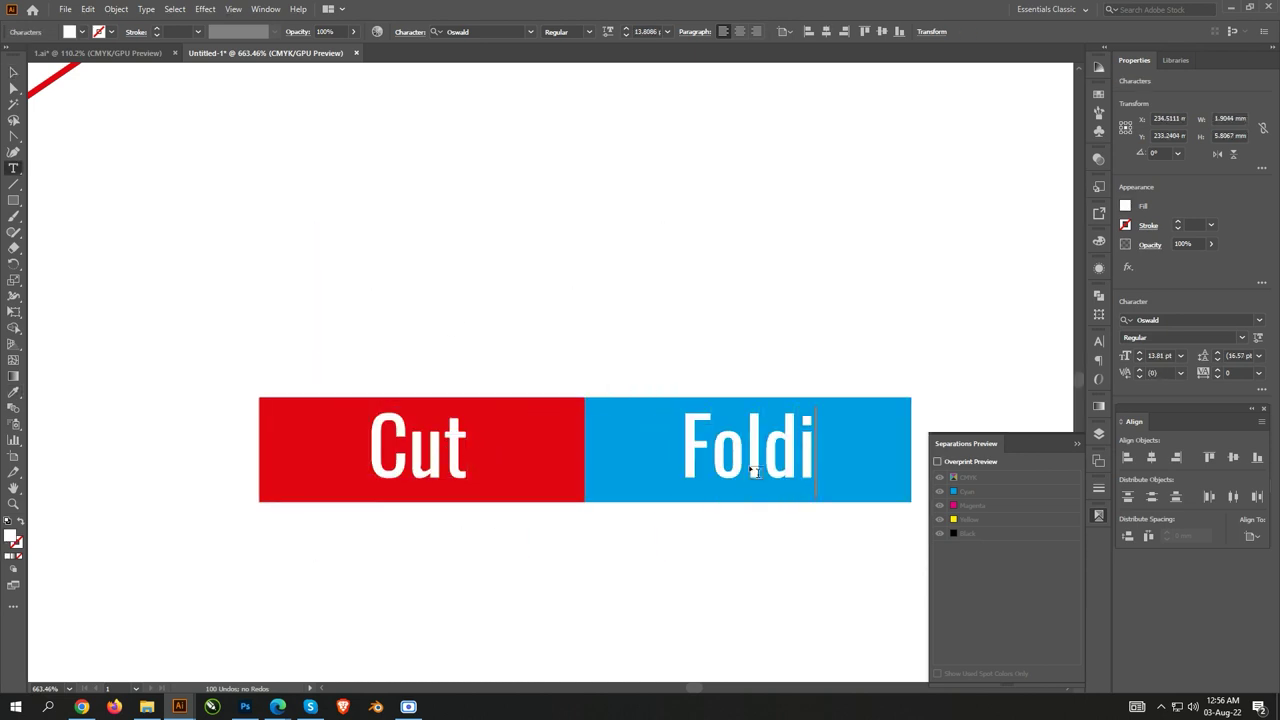
pyautogui.write('ng')
pyautogui.press('Escape')
pyautogui.press('z')
pyautogui.scroll(-7, 606, 562)
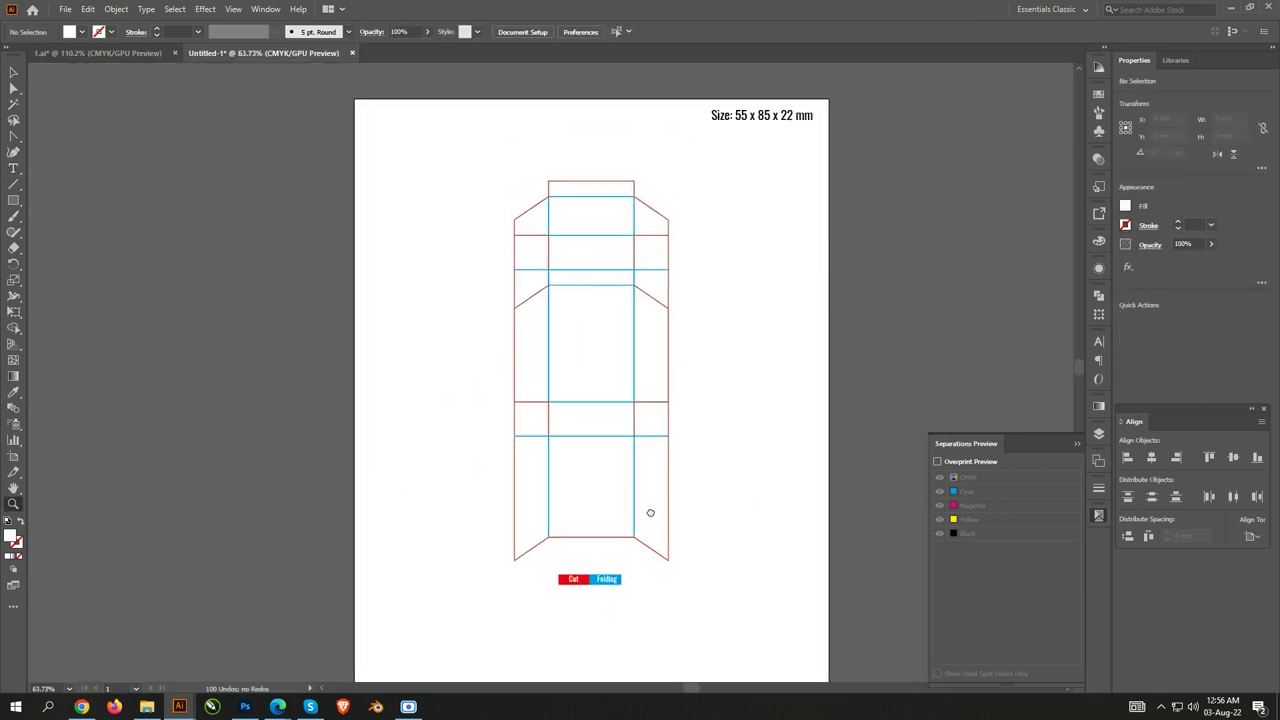
pyautogui.write('Design insert')
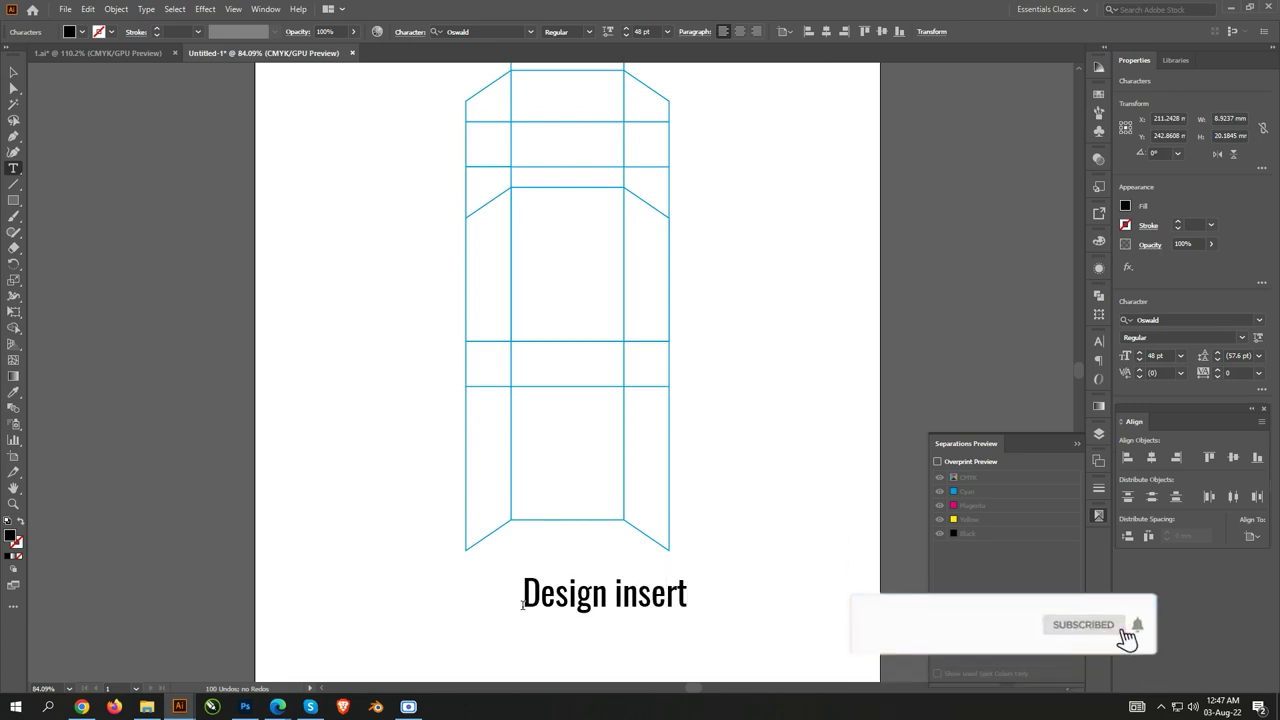
# - Delete the 'Design insert' note and move the rectangle band onto the bottom flap
pyautogui.press('Escape')
pyautogui.press('Delete')
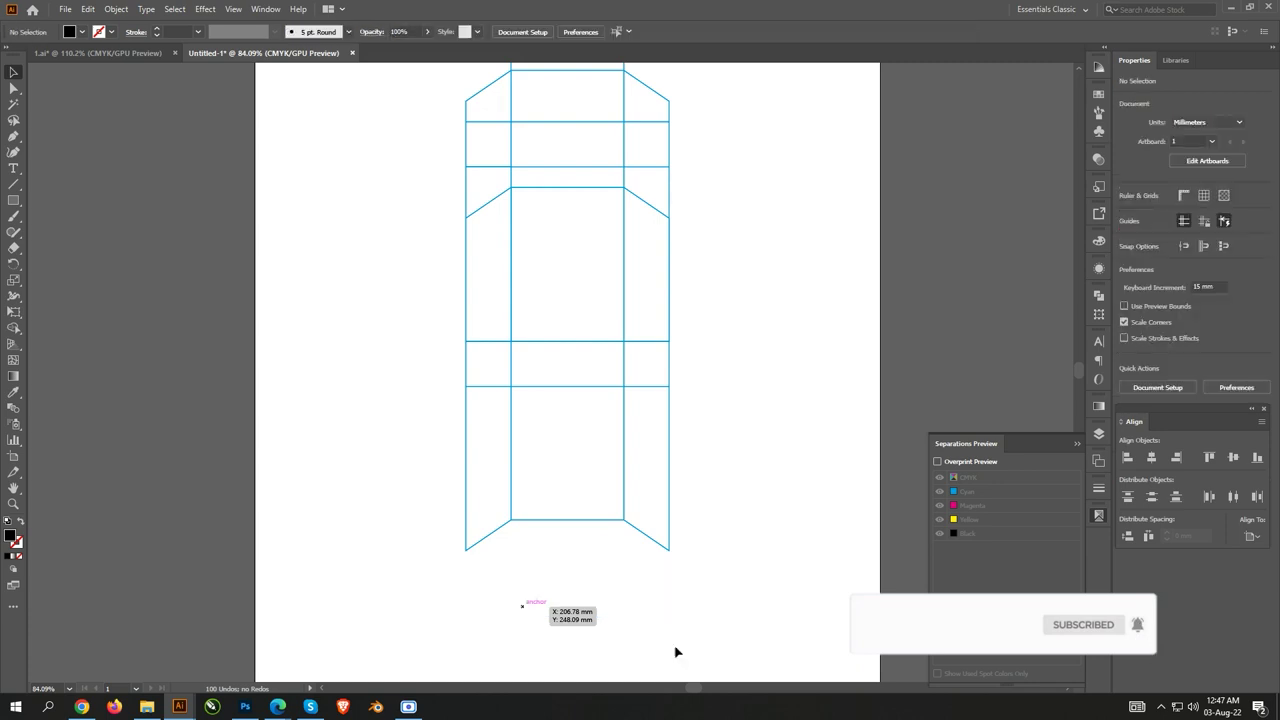
pyautogui.press('z')
pyautogui.moveTo(774, 606); pyautogui.dragTo(719, 538)
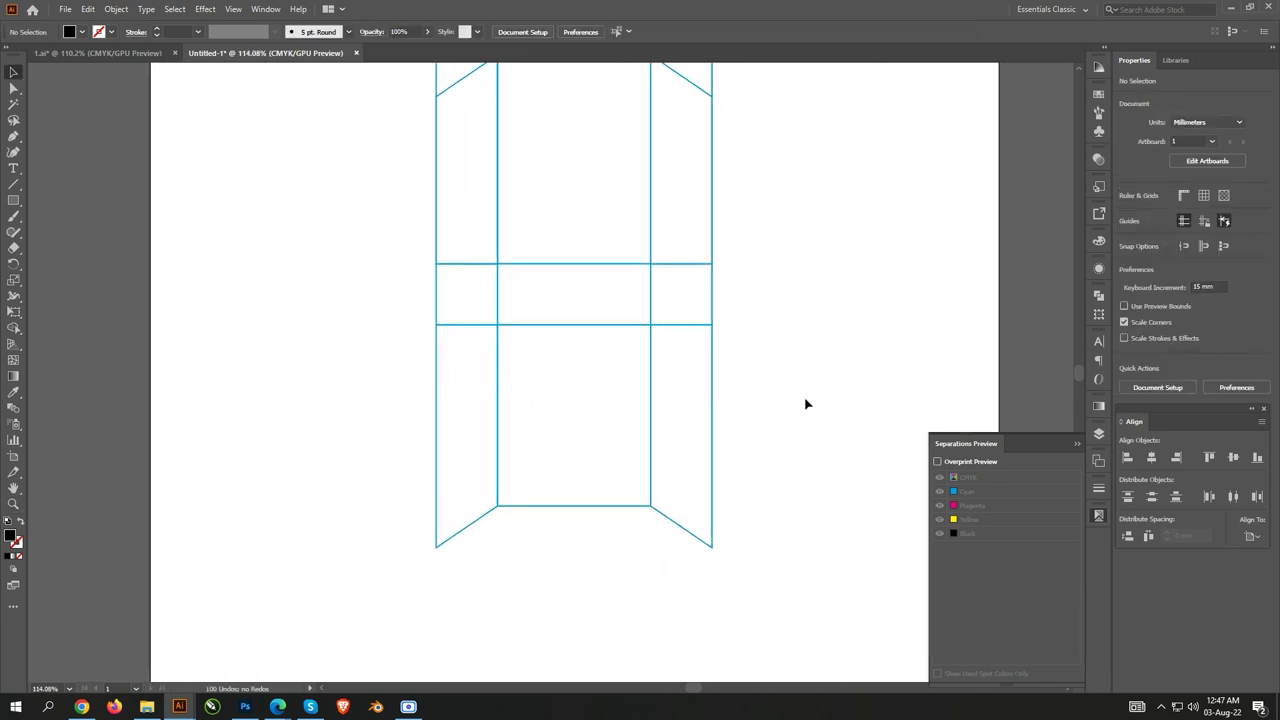
pyautogui.moveTo(552, 290); pyautogui.dragTo(551, 528)
pyautogui.scroll(2, 638, 597)
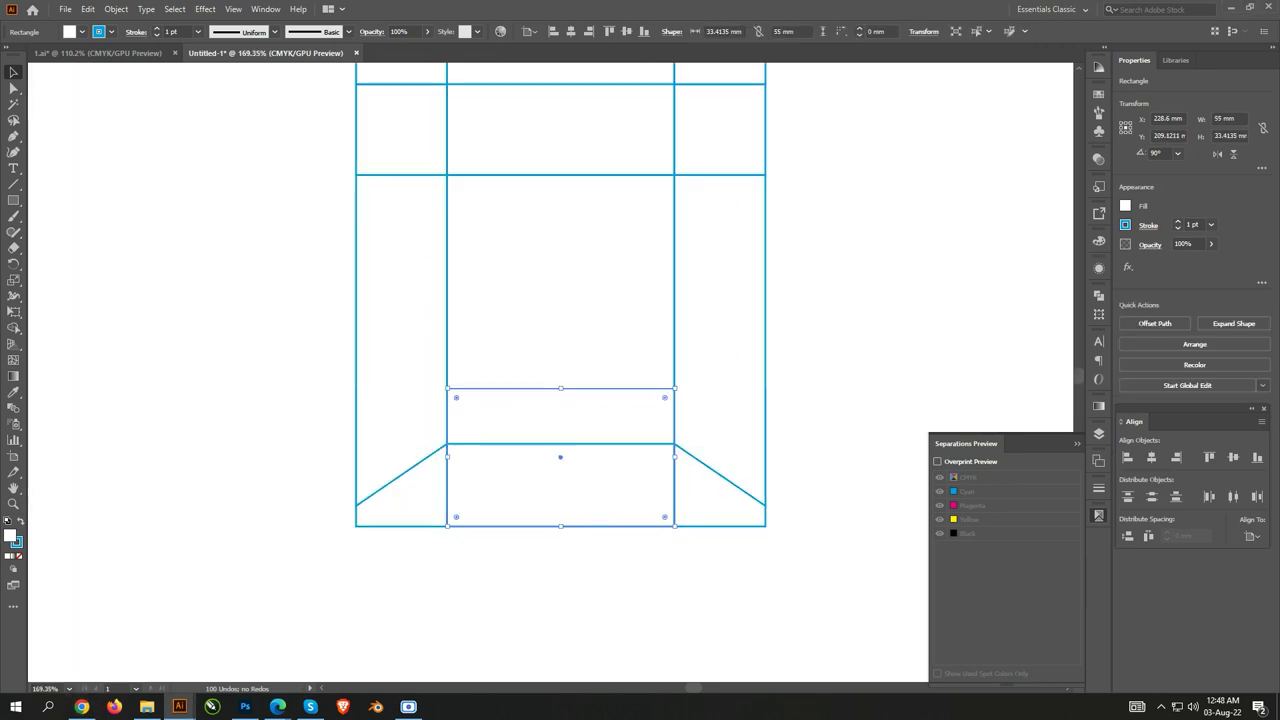
pyautogui.hotkey('ctrl', 'shift', 'a')
# - Select all the bottom flap pieces and rotate them 180°
pyautogui.click(706, 520)
pyautogui.keyDown('shift'); pyautogui.click(463, 491); pyautogui.keyUp('shift')
pyautogui.scroll(-1, 592, 398)
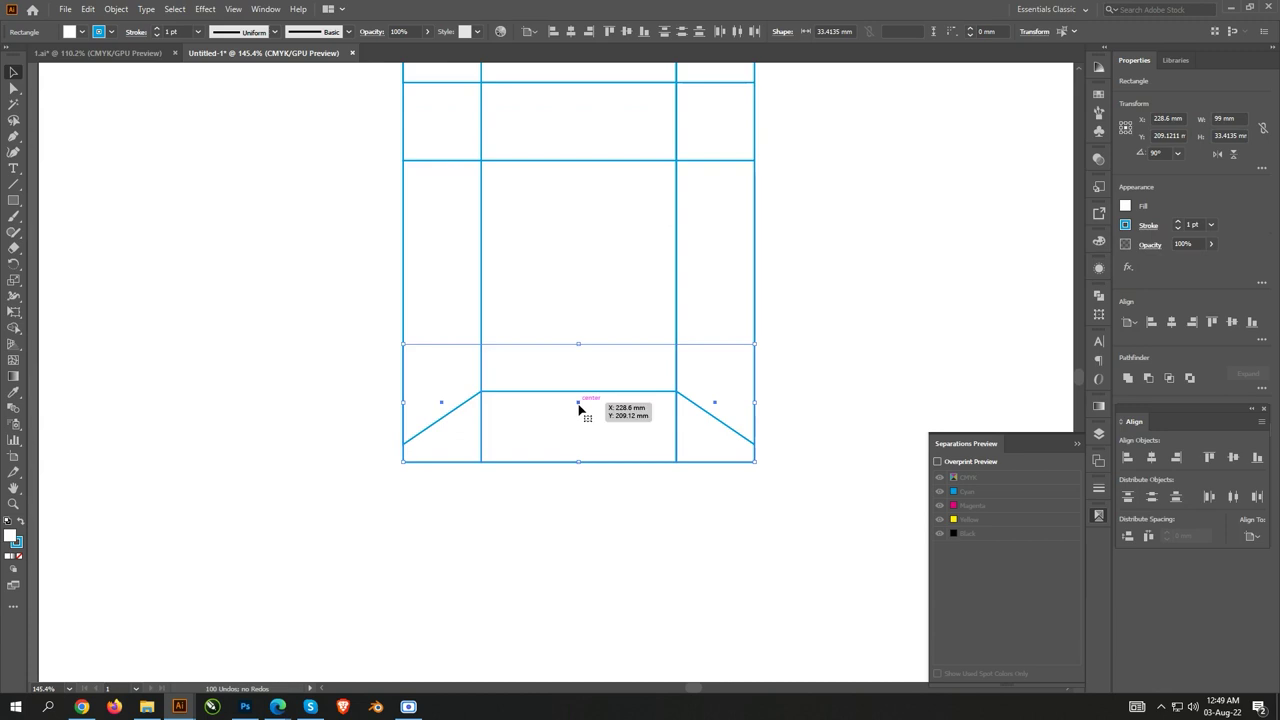
pyautogui.moveTo(592, 398); pyautogui.dragTo(580, 523)
pyautogui.hotkey('ctrl', 'z')
pyautogui.moveTo(793, 308); pyautogui.dragTo(374, 553)
pyautogui.moveTo(774, 166); pyautogui.dragTo(323, 306)
# - Narrow and shorten the top flap rectangle to size the notch
pyautogui.press('z')
pyautogui.click(603, 561)
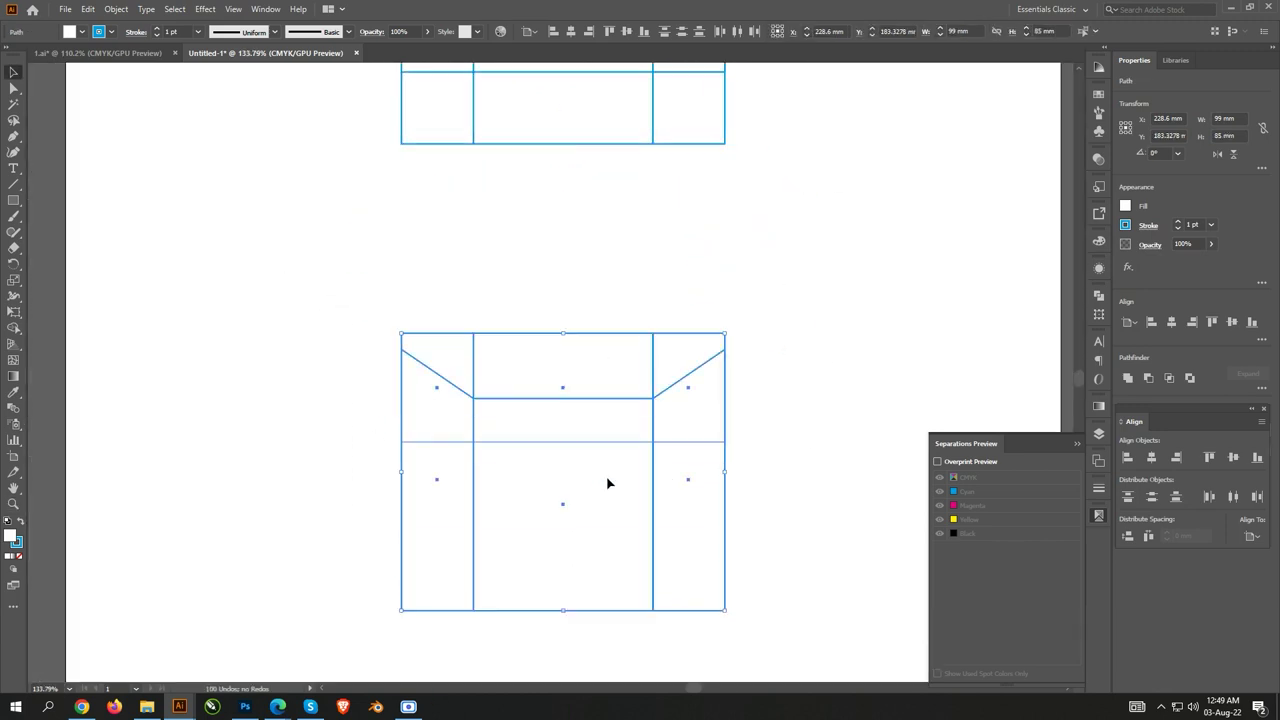
pyautogui.press('v')
pyautogui.click(534, 374)
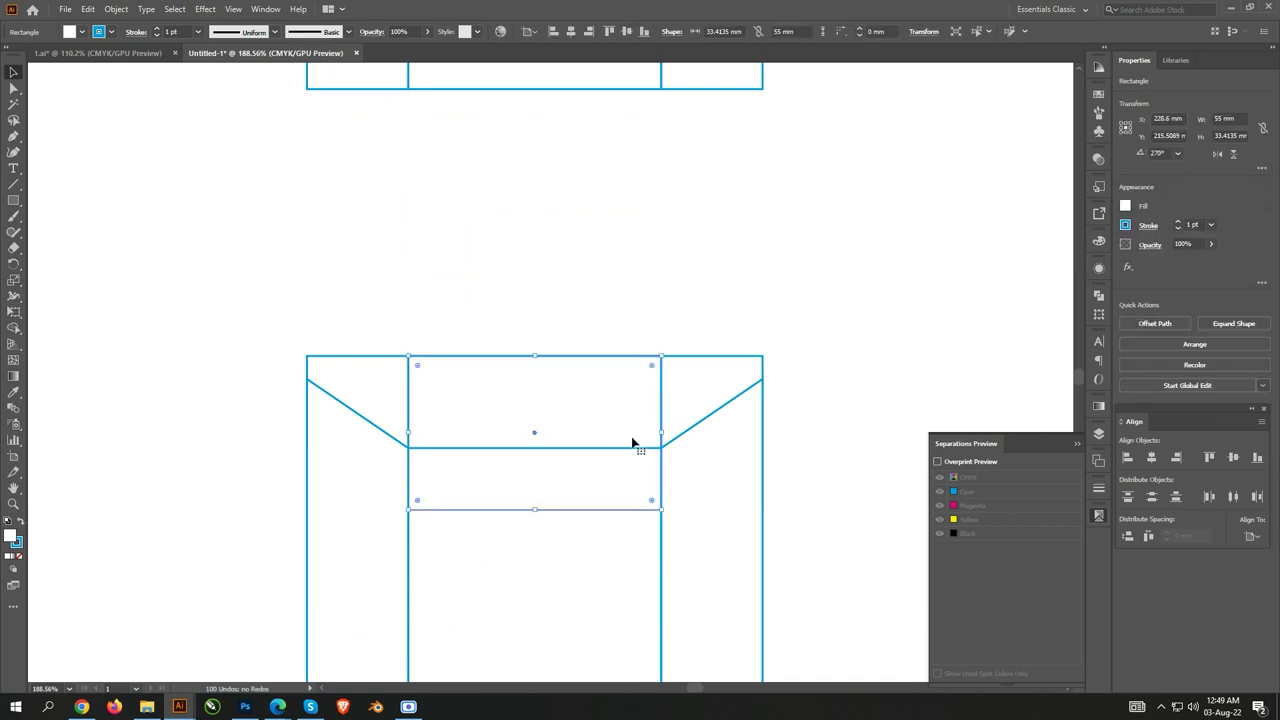
pyautogui.moveTo(660, 432); pyautogui.dragTo(631, 432)
pyautogui.moveTo(534, 510); pyautogui.dragTo(535, 423)
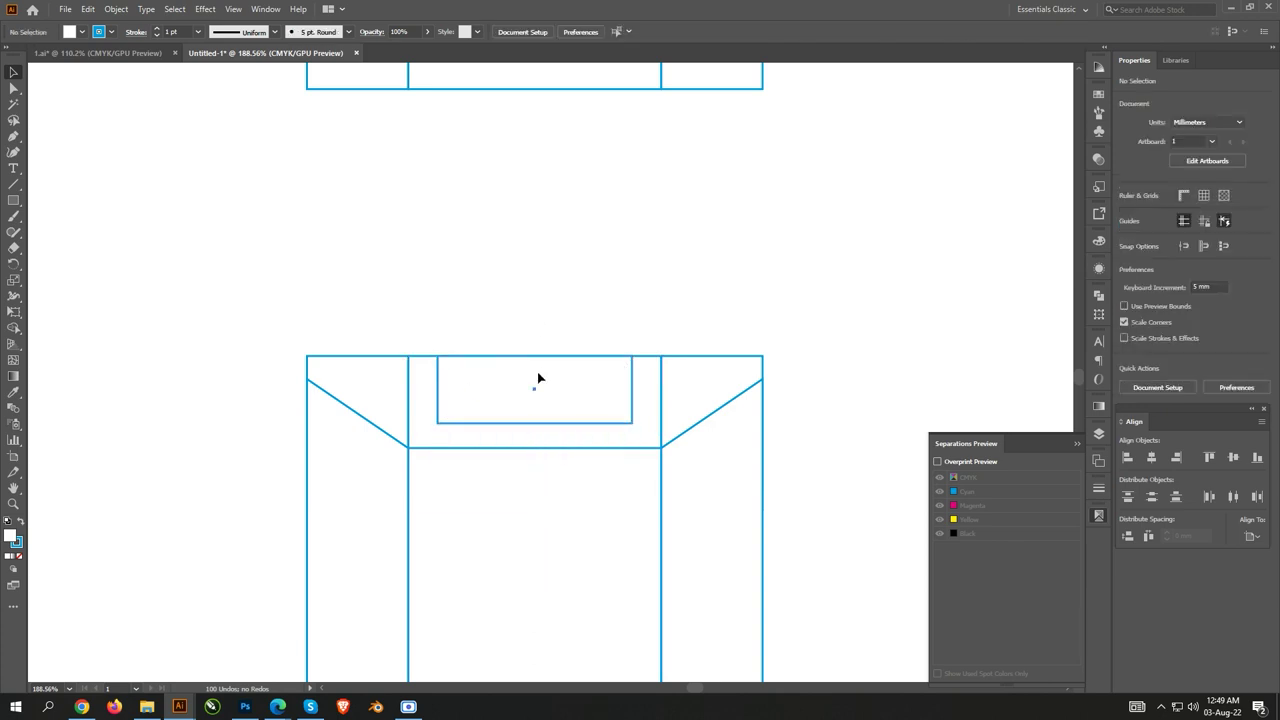
# - Round the notch's inner corners into a U shape with the Direct Selection tool
pyautogui.click(583, 434)
pyautogui.press('a')
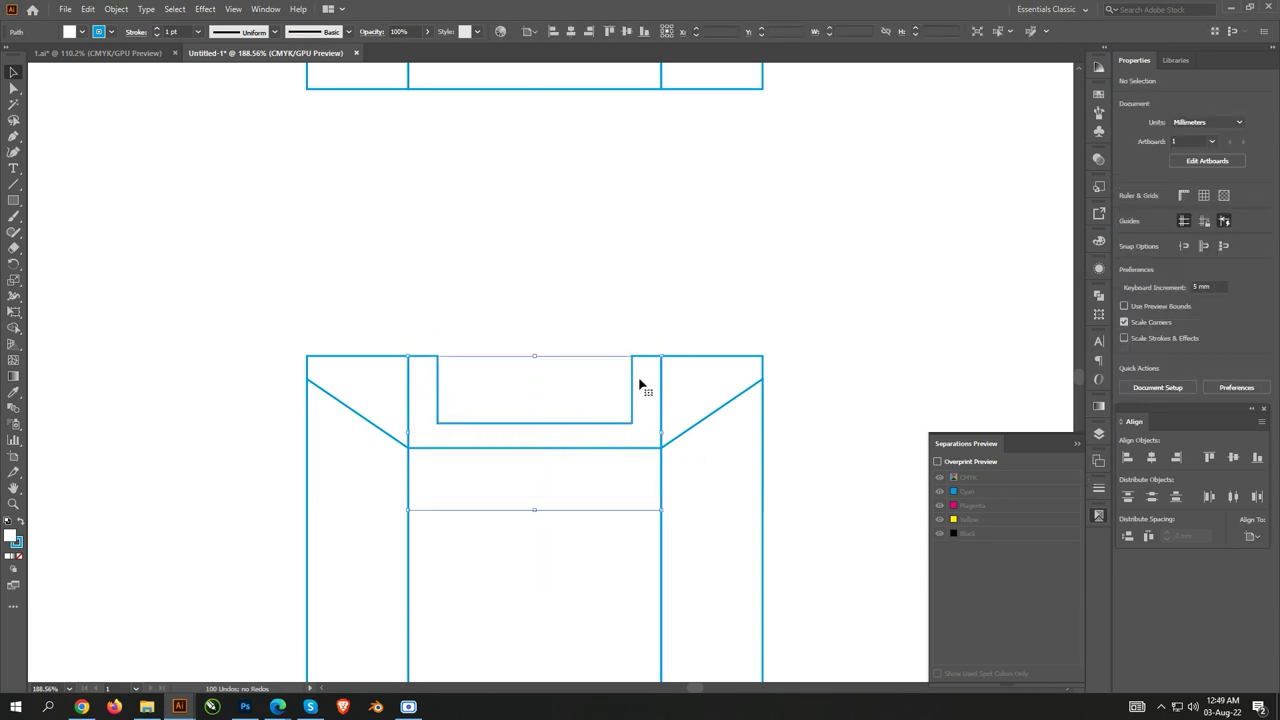
pyautogui.click(632, 356)
pyautogui.moveTo(643, 370); pyautogui.dragTo(657, 372)
pyautogui.moveTo(443, 366); pyautogui.dragTo(408, 394)
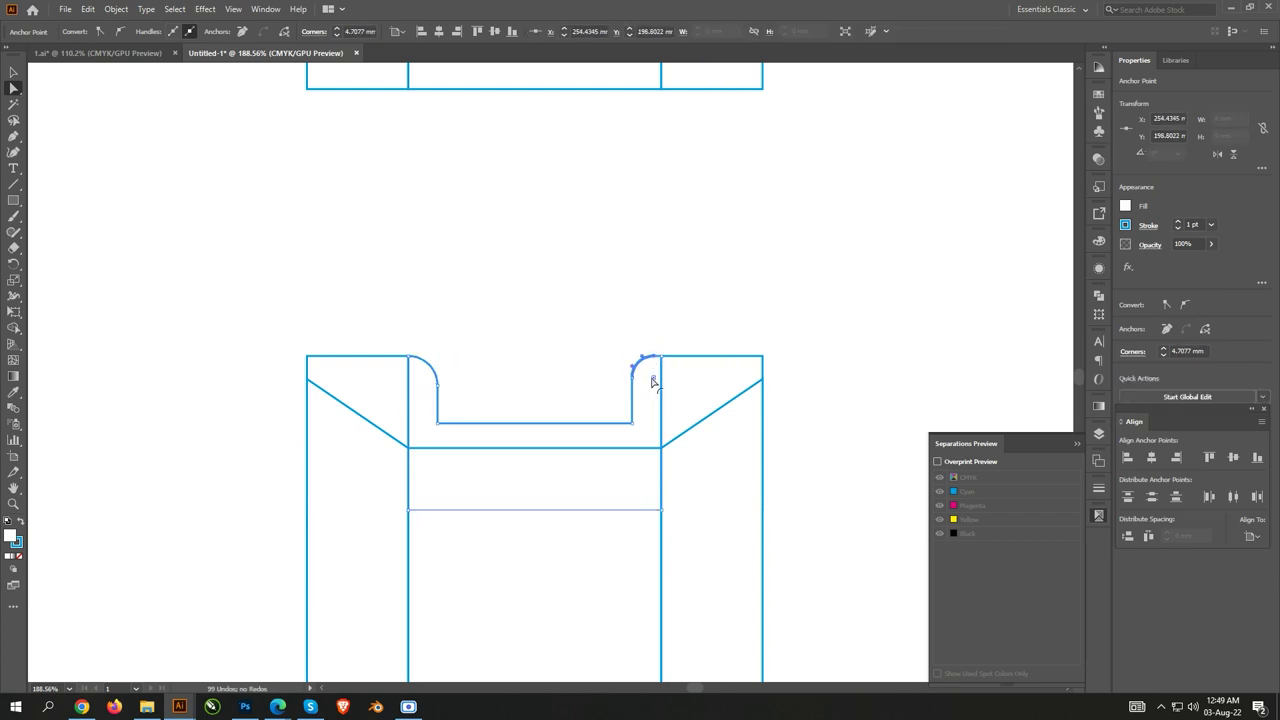
pyautogui.click(438, 423)
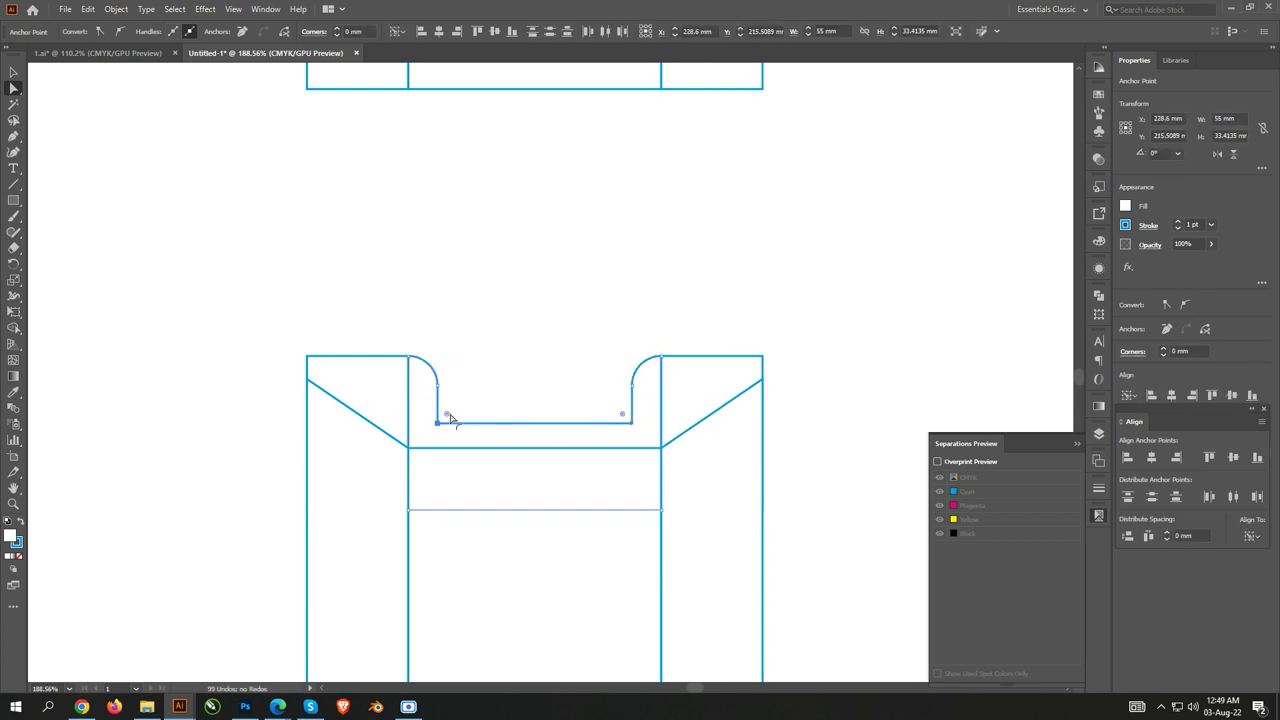
pyautogui.moveTo(463, 408); pyautogui.dragTo(463, 408)
pyautogui.press('v')
pyautogui.click(651, 409)
# - Move the notched insert below the dieline and reattach the bottom box under it
pyautogui.click(500, 397)
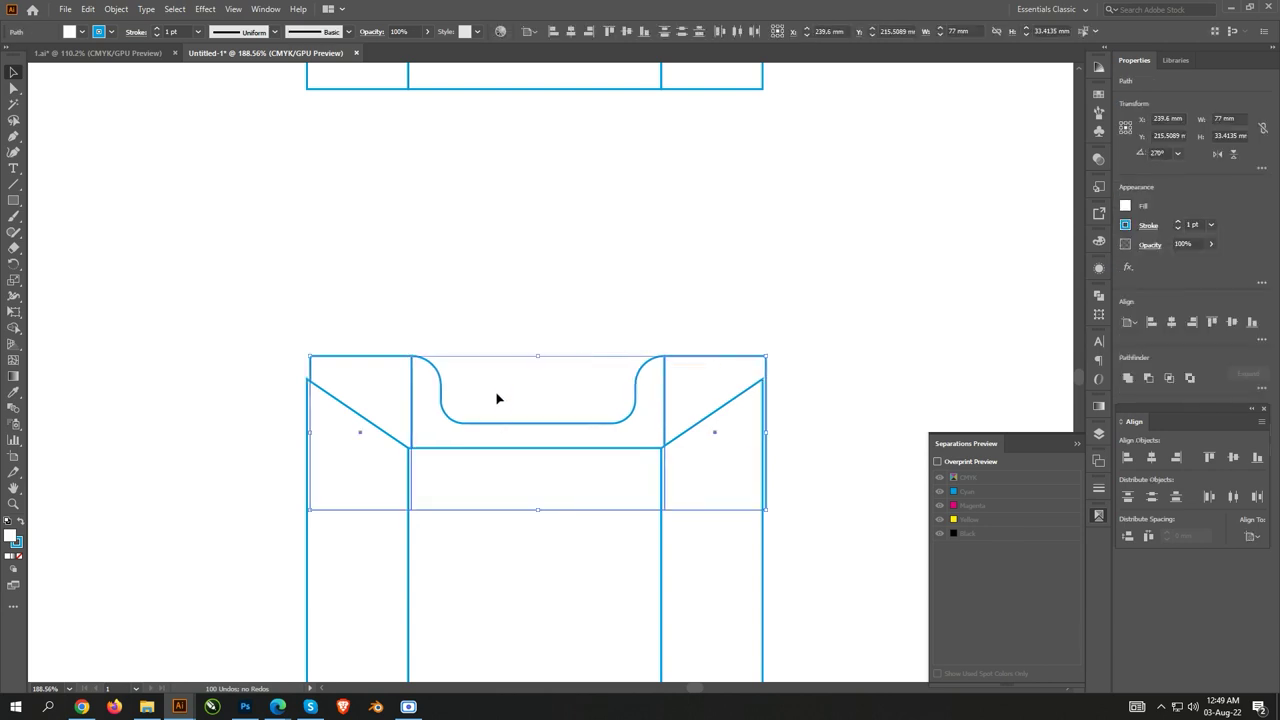
pyautogui.scroll(-2, 613, 420)
pyautogui.moveTo(613, 420); pyautogui.dragTo(308, 301)
pyautogui.click(777, 629)
pyautogui.click(718, 628)
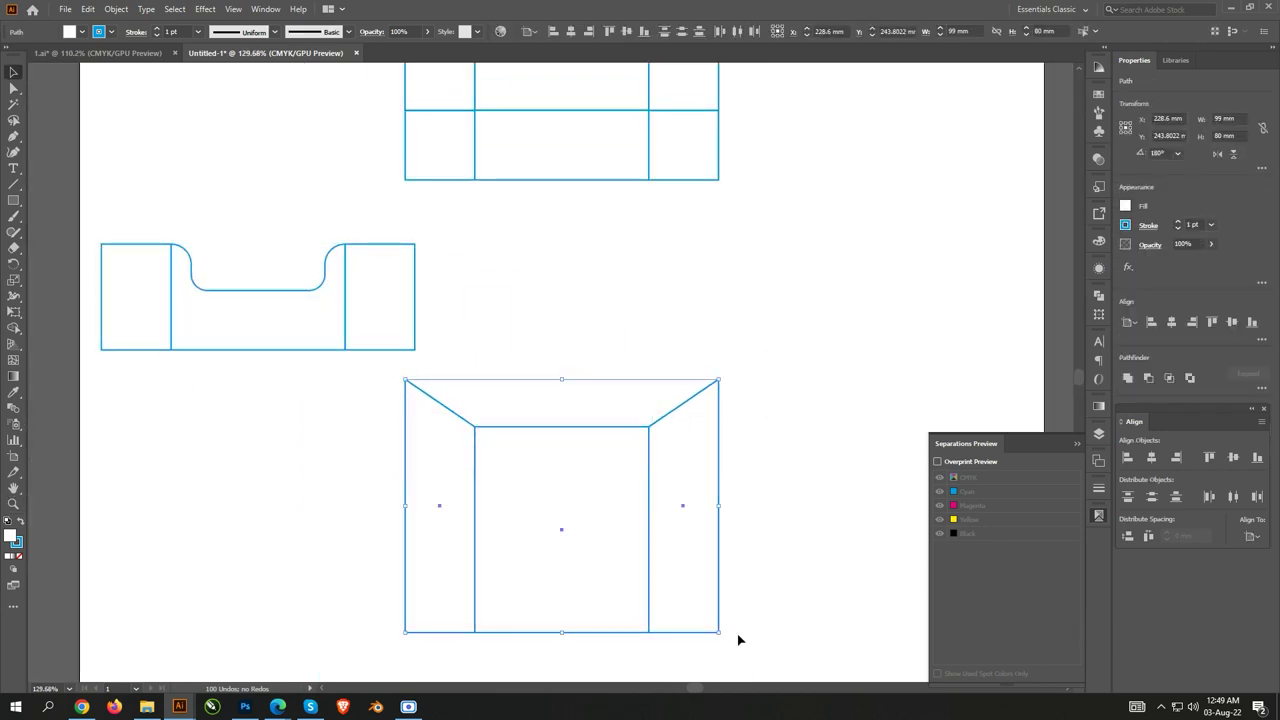
pyautogui.moveTo(648, 380); pyautogui.dragTo(648, 180)
pyautogui.click(339, 400)
pyautogui.scroll(-1, 339, 400)
pyautogui.moveTo(286, 351); pyautogui.dragTo(528, 551)
pyautogui.scroll(2, 600, 600)
# - Type a temporary 'on deieline' note below the insert, then delete the note
pyautogui.click(700, 628)
pyautogui.scroll(-2, 457, 514)
pyautogui.scroll(-1, 470, 560)
pyautogui.press('t')
pyautogui.click(487, 600)
pyautogui.write('insert paste inside')
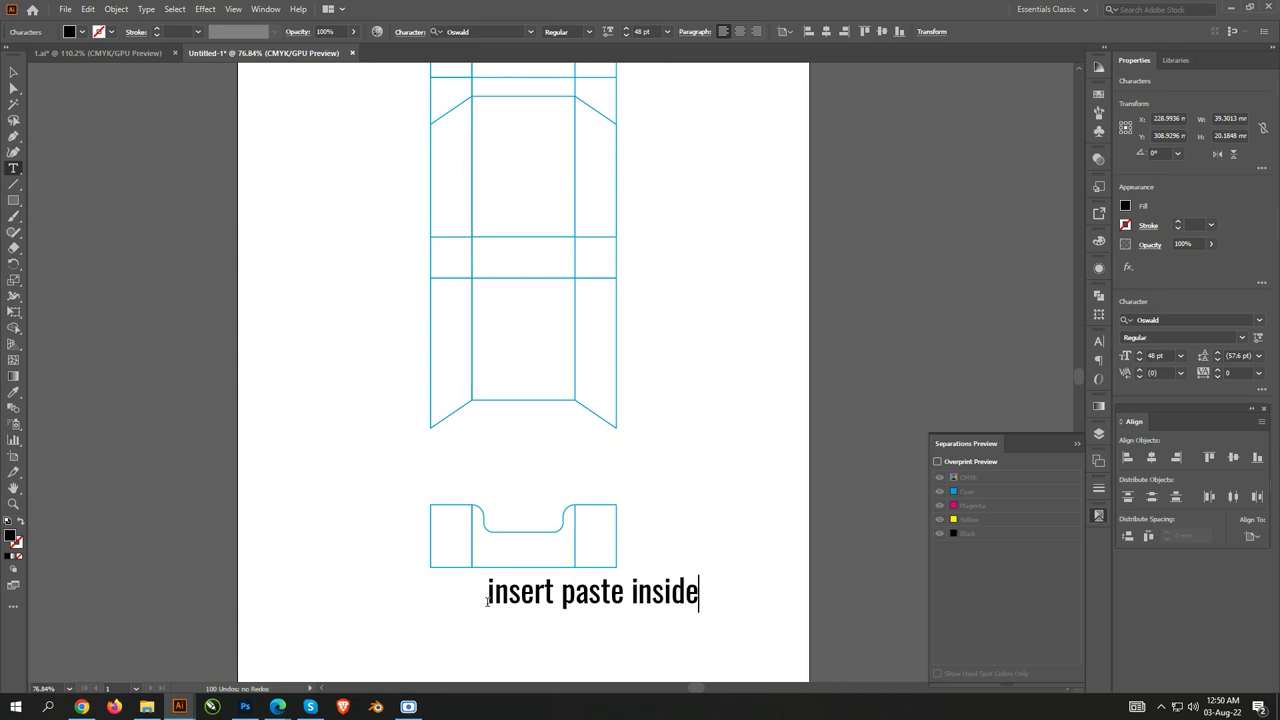
pyautogui.hotkey('ctrl', 'a')
pyautogui.press('BackSpace')
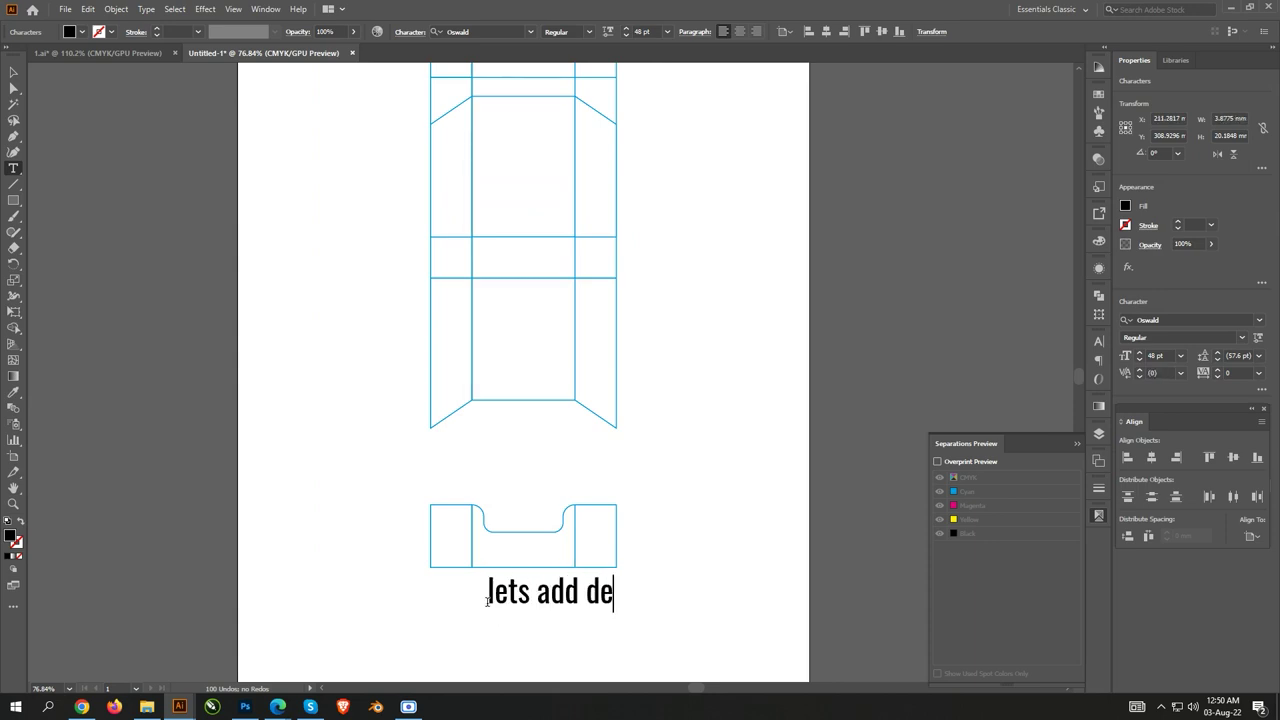
pyautogui.write('on deieline')
pyautogui.press('Escape')
pyautogui.press('Delete')
pyautogui.scroll(-2, 603, 514)
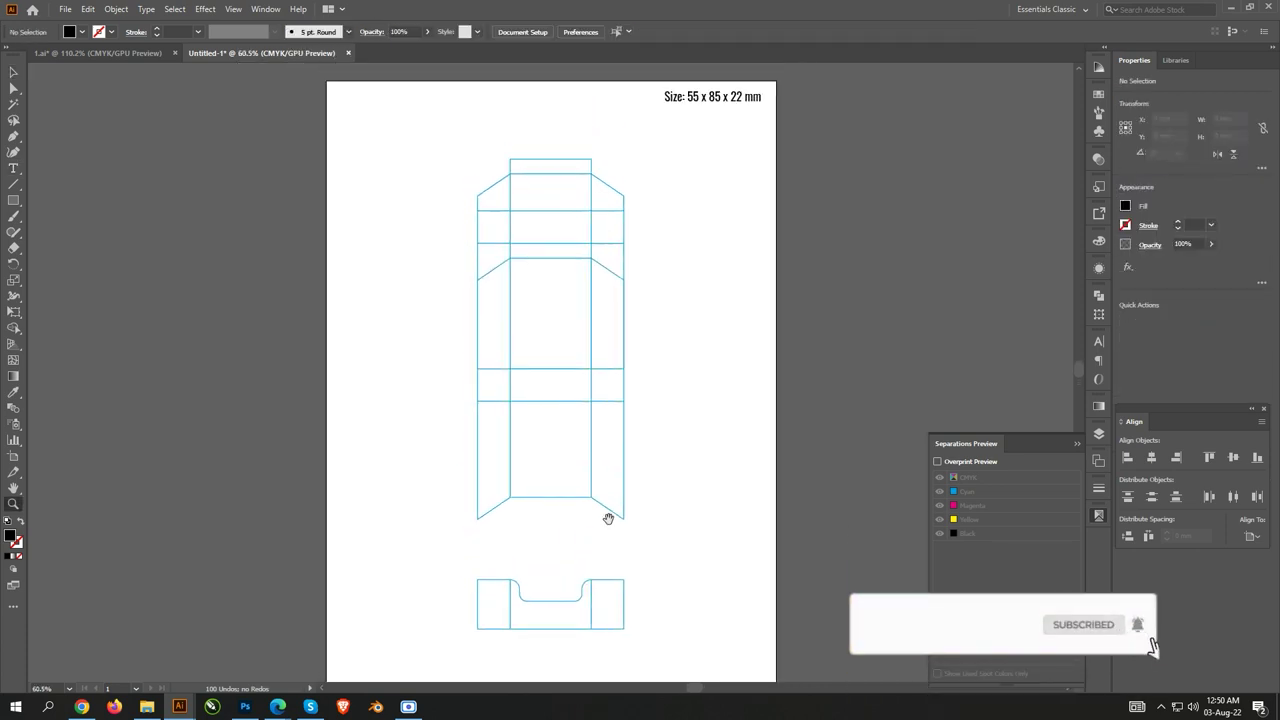
# - Draw a rectangle over the dieline's top end, send it to back, and fill it red
pyautogui.scroll(3, 657, 223)
pyautogui.moveTo(440, 133); pyautogui.dragTo(634, 213)
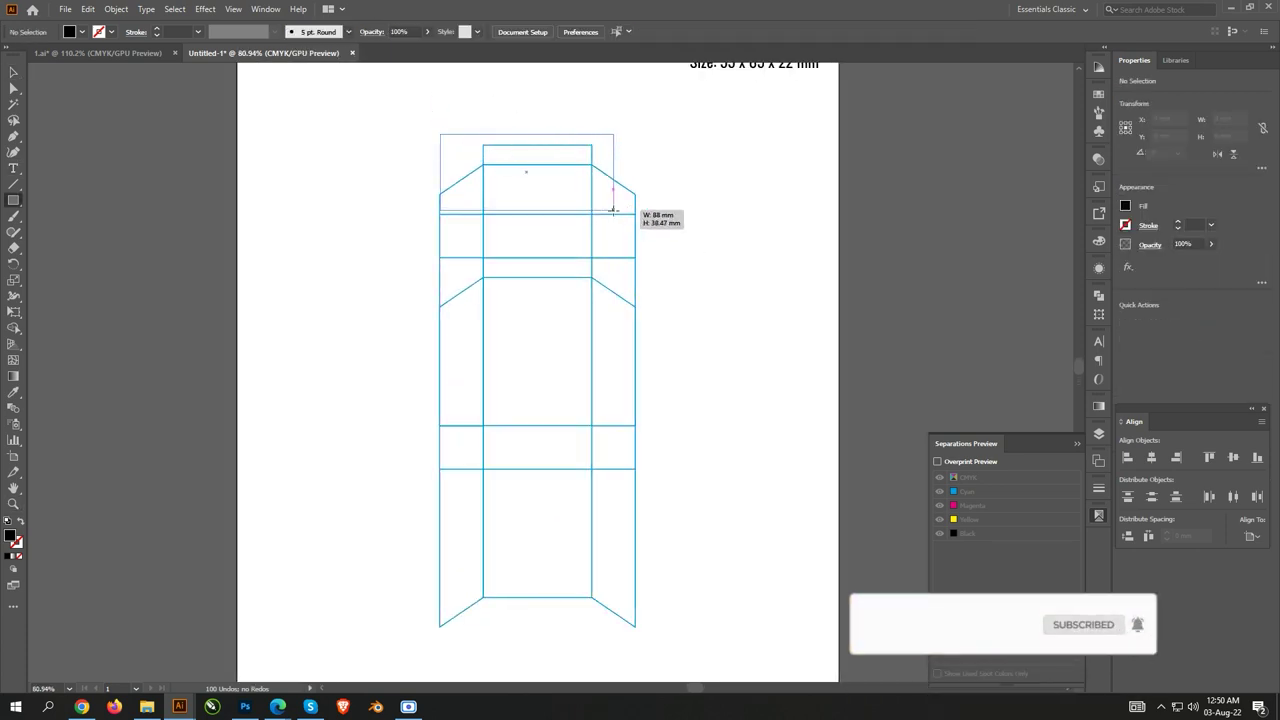
pyautogui.hotkey('ctrl', 'shift', '[')
pyautogui.click(1125, 205)
pyautogui.click(1014, 258)
# - Set the dieline's fill to None so the red block shows through
pyautogui.click(537, 185)
pyautogui.click(677, 223)
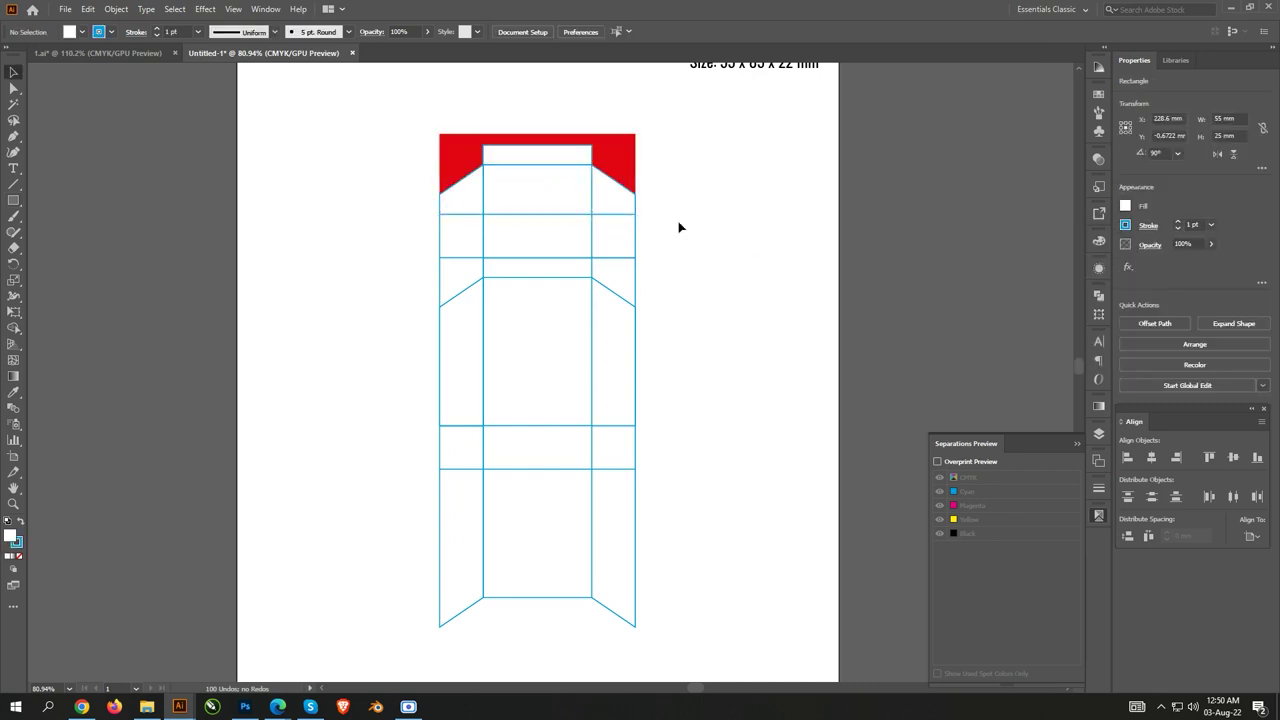
pyautogui.hotkey('ctrl', 'a')
pyautogui.keyDown('shift'); pyautogui.click(630, 165); pyautogui.keyUp('shift')
pyautogui.click(1125, 205)
pyautogui.click(986, 252)
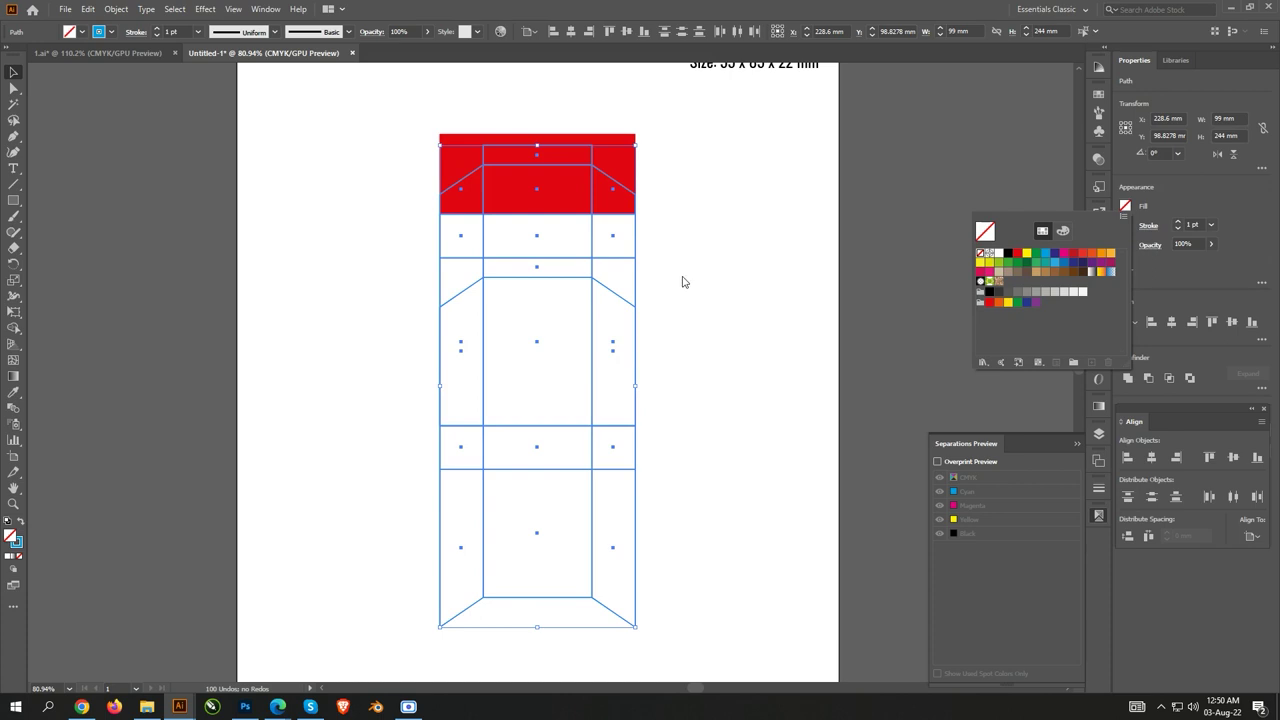
pyautogui.click(680, 280)
# - Shorten the red block to 25 mm and offset its path outward for bleed
pyautogui.click(634, 166)
pyautogui.moveTo(537, 134); pyautogui.dragTo(537, 165)
pyautogui.click(1154, 323)
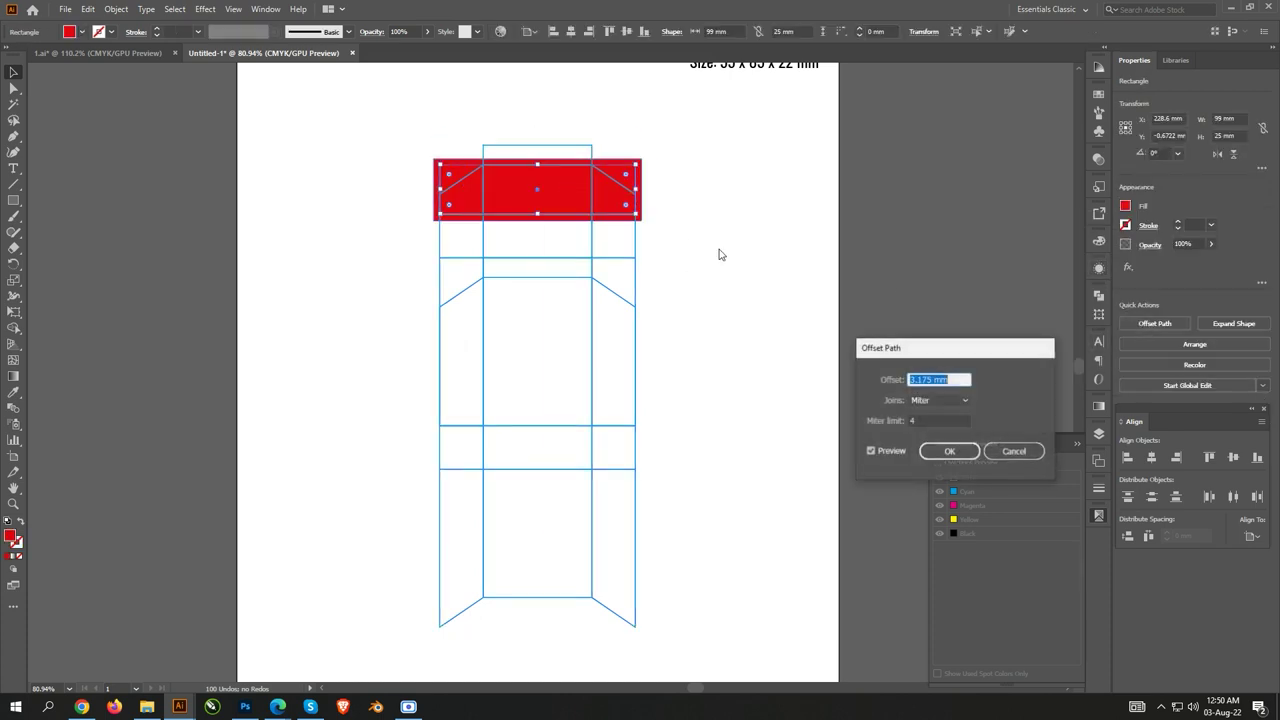
pyautogui.press('Return')
pyautogui.moveTo(540, 220); pyautogui.dragTo(537, 257)
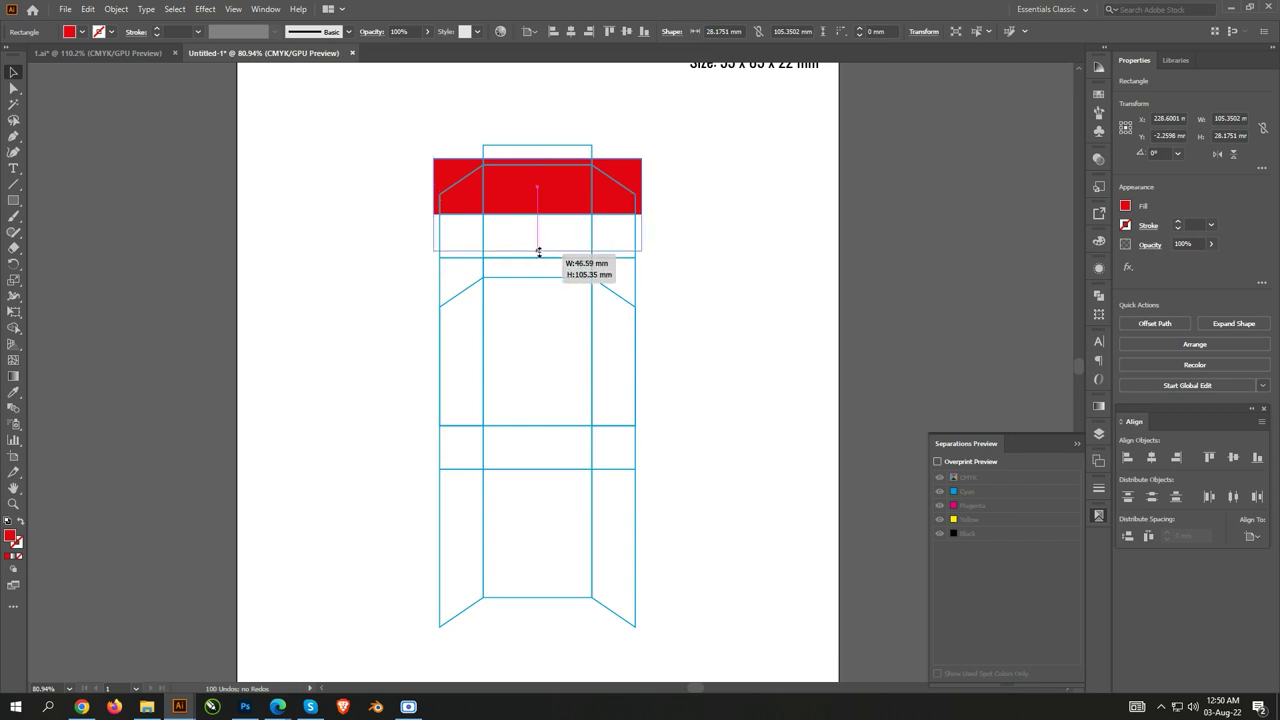
pyautogui.click(771, 289)
pyautogui.scroll(-1, 750, 340)
pyautogui.scroll(-3, 700, 540)
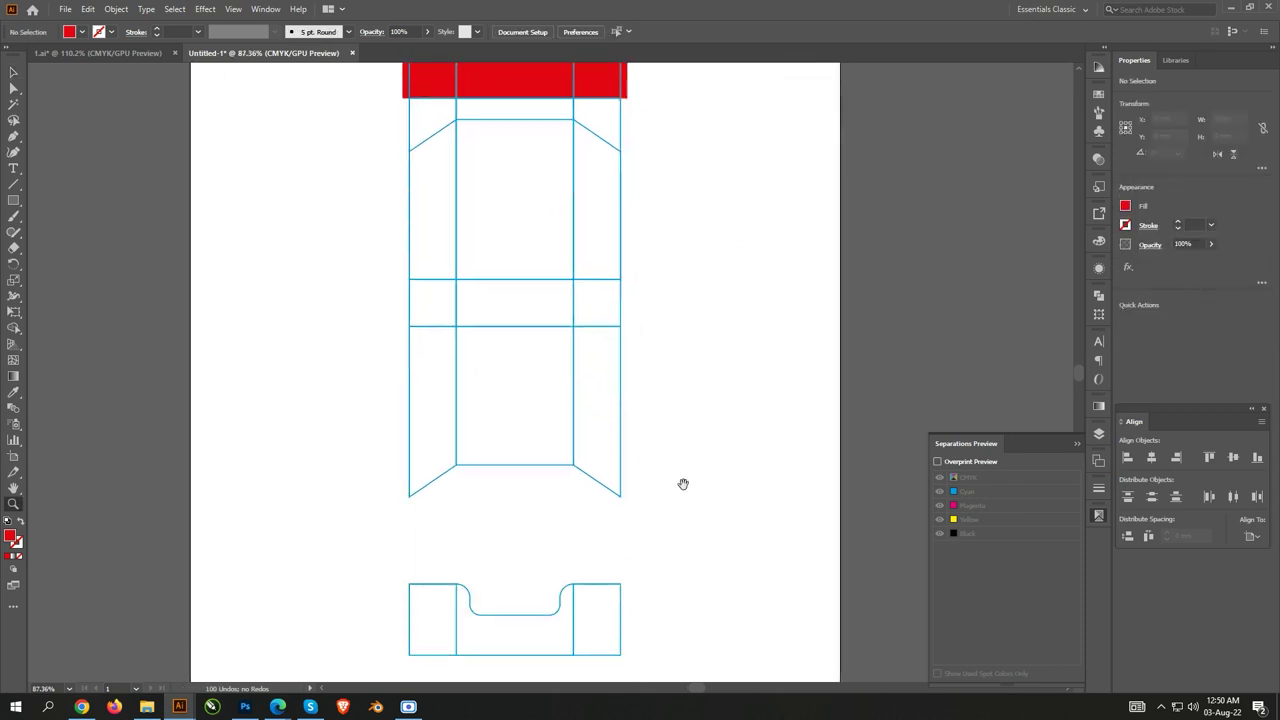
# - Copy a rectangle into the lower panel and give it the top block's red fill
pyautogui.scroll(1, 706, 417)
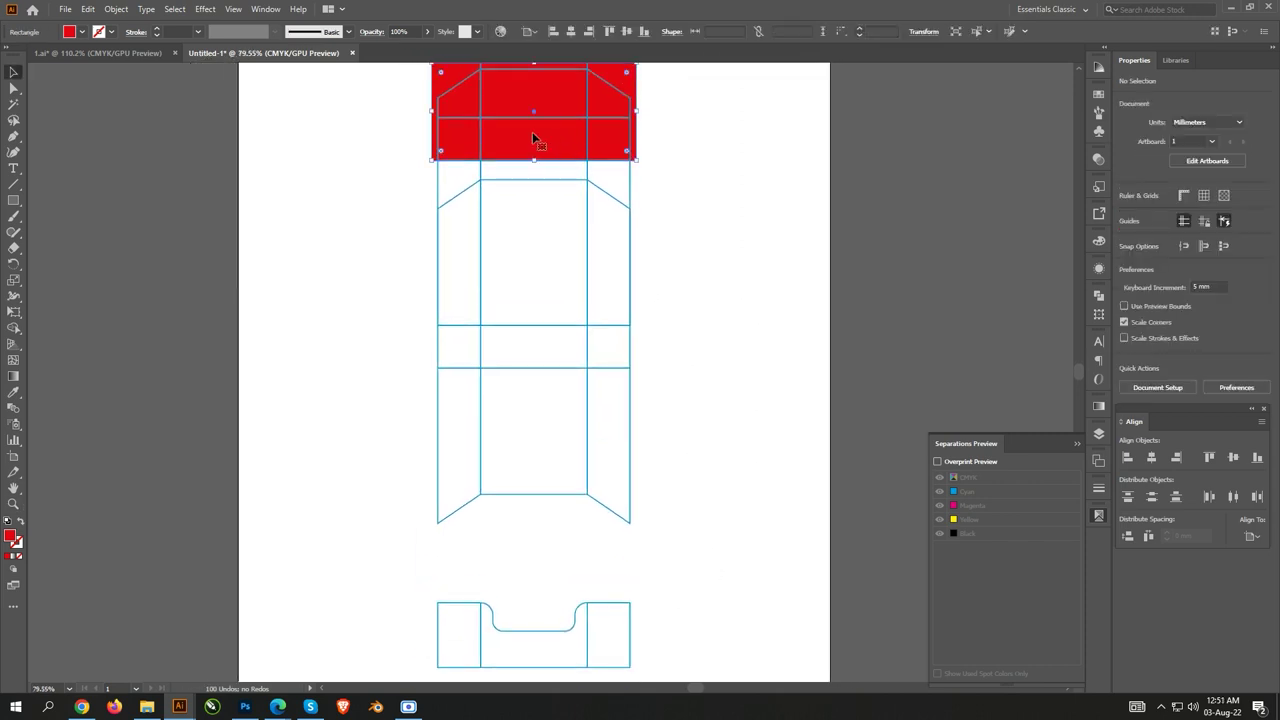
pyautogui.moveTo(532, 132)
pyautogui.mouseDown()
pyautogui.moveTo(537, 470)
pyautogui.moveTo(577, 471)
pyautogui.moveTo(562, 471)
pyautogui.mouseUp()
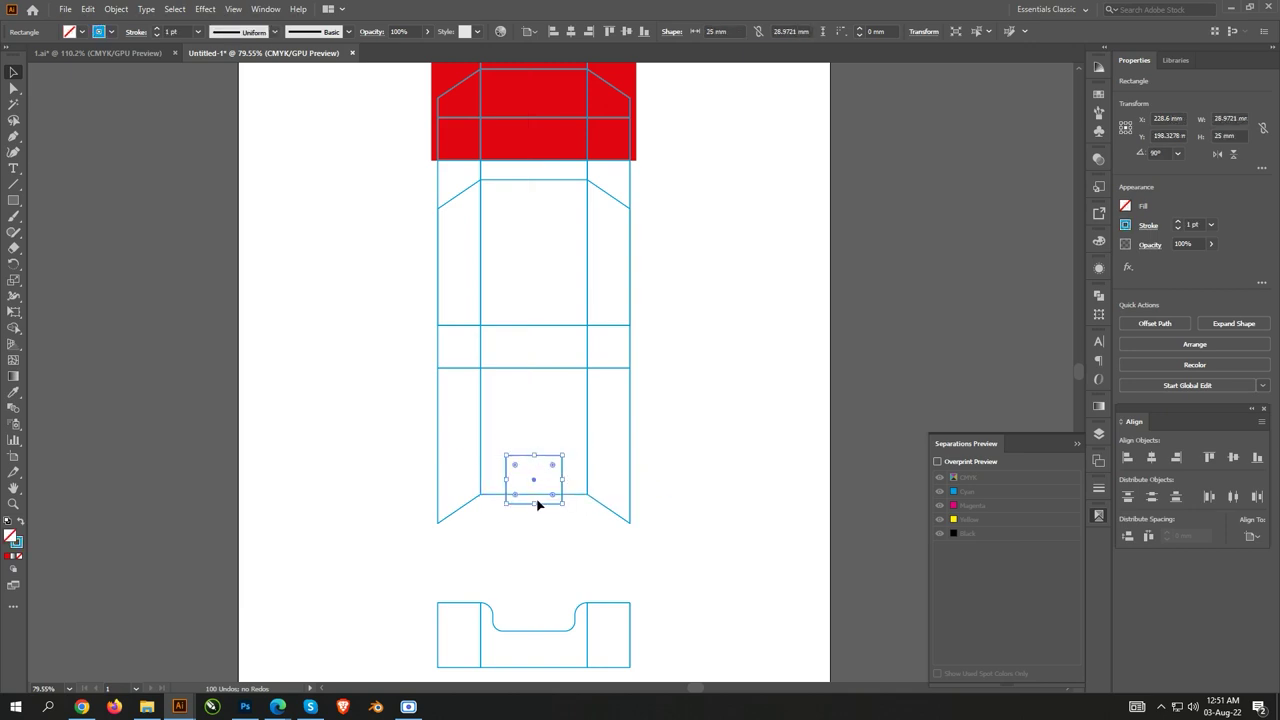
pyautogui.moveTo(532, 490); pyautogui.dragTo(539, 494)
pyautogui.press('i')
pyautogui.click(563, 134)
# - Copy the red square onto the right side panel as a thin stripe
pyautogui.keyDown('alt'); pyautogui.scroll(5, 569, 510); pyautogui.keyUp('alt')
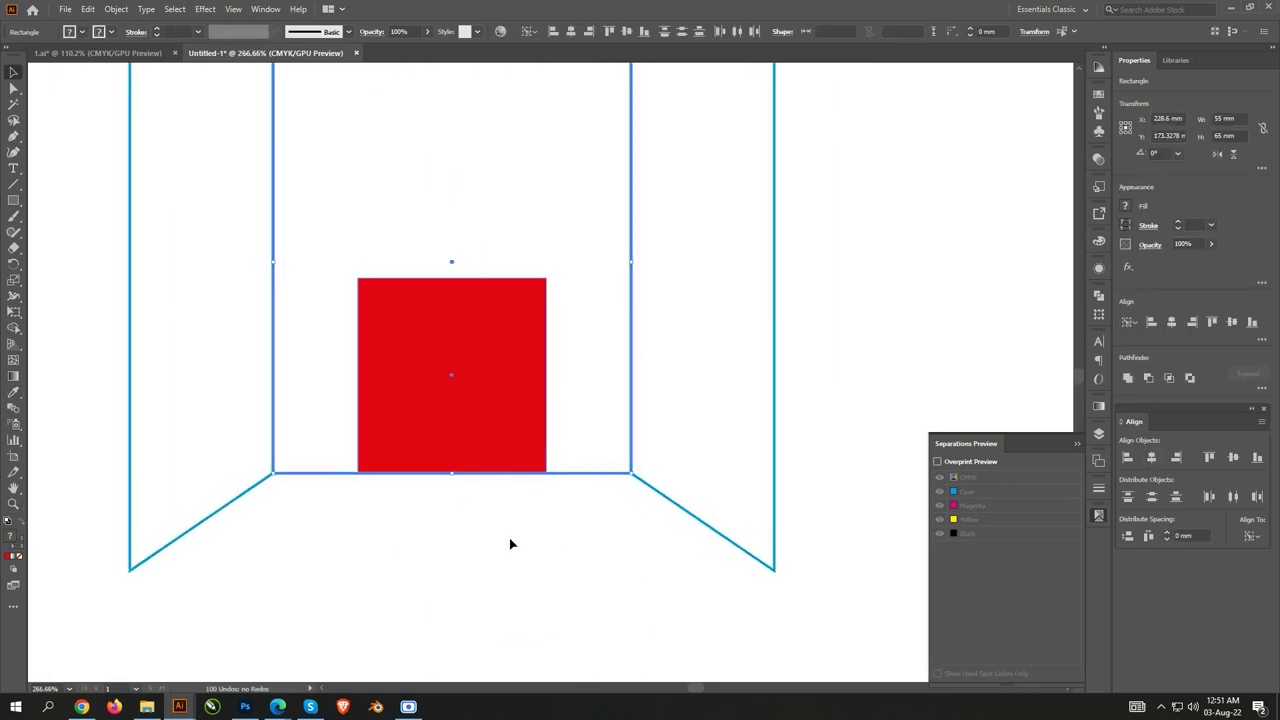
pyautogui.moveTo(400, 429); pyautogui.dragTo(623, 429)
pyautogui.moveTo(680, 278)
pyautogui.mouseDown()
pyautogui.moveTo(683, 370)
pyautogui.moveTo(677, 283)
pyautogui.moveTo(689, 311)
pyautogui.mouseUp()
# - Color the lower stripe orange and copy both stripes onto the left side panel
pyautogui.click(1127, 207)
pyautogui.click(1000, 245)
pyautogui.keyDown('shift'); pyautogui.click(734, 284); pyautogui.keyUp('shift')
pyautogui.moveTo(734, 286); pyautogui.dragTo(288, 292)
pyautogui.scroll(-2, 566, 600)
pyautogui.scroll(-2, 474, 580)
# - Type 'Cigarette' below the pack with a duplicated 'PACKED' line beneath it
pyautogui.press('t')
pyautogui.click(494, 598)
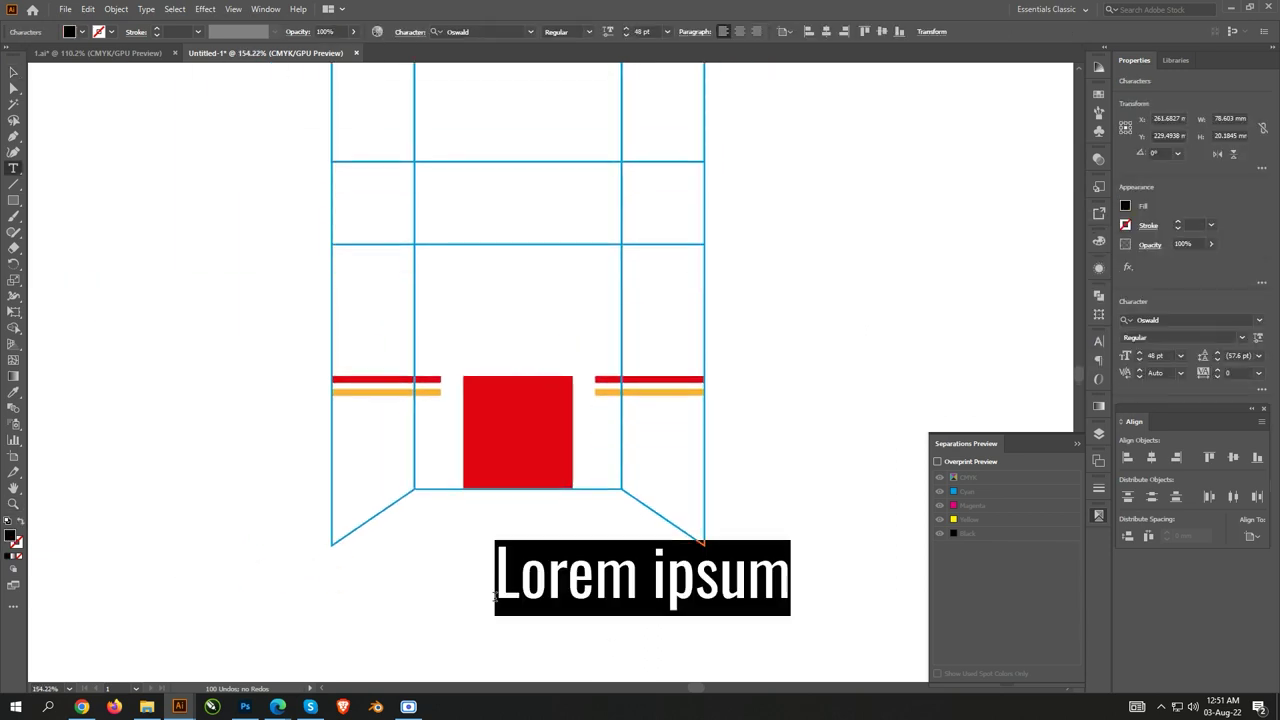
pyautogui.write('Cigarette')
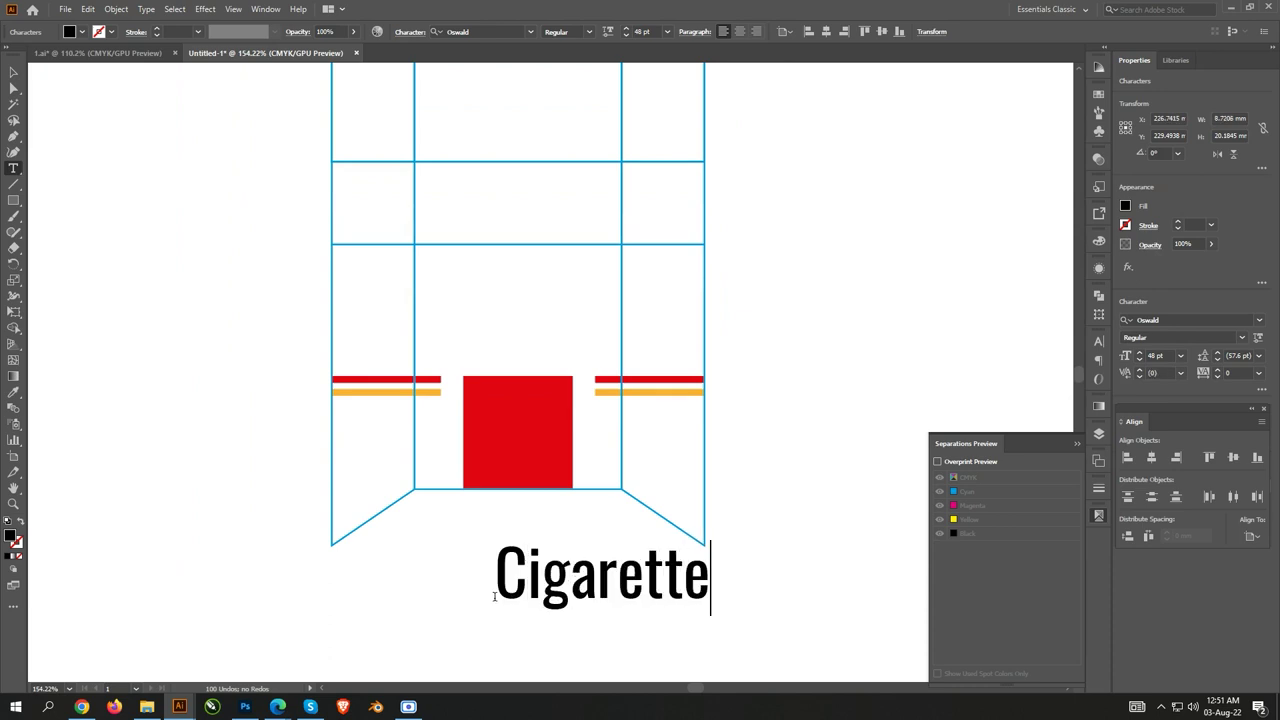
pyautogui.press('Escape')
pyautogui.scroll(1, 600, 557)
pyautogui.moveTo(539, 529); pyautogui.dragTo(539, 585)
pyautogui.doubleClick(538, 584)
pyautogui.write('PACK')
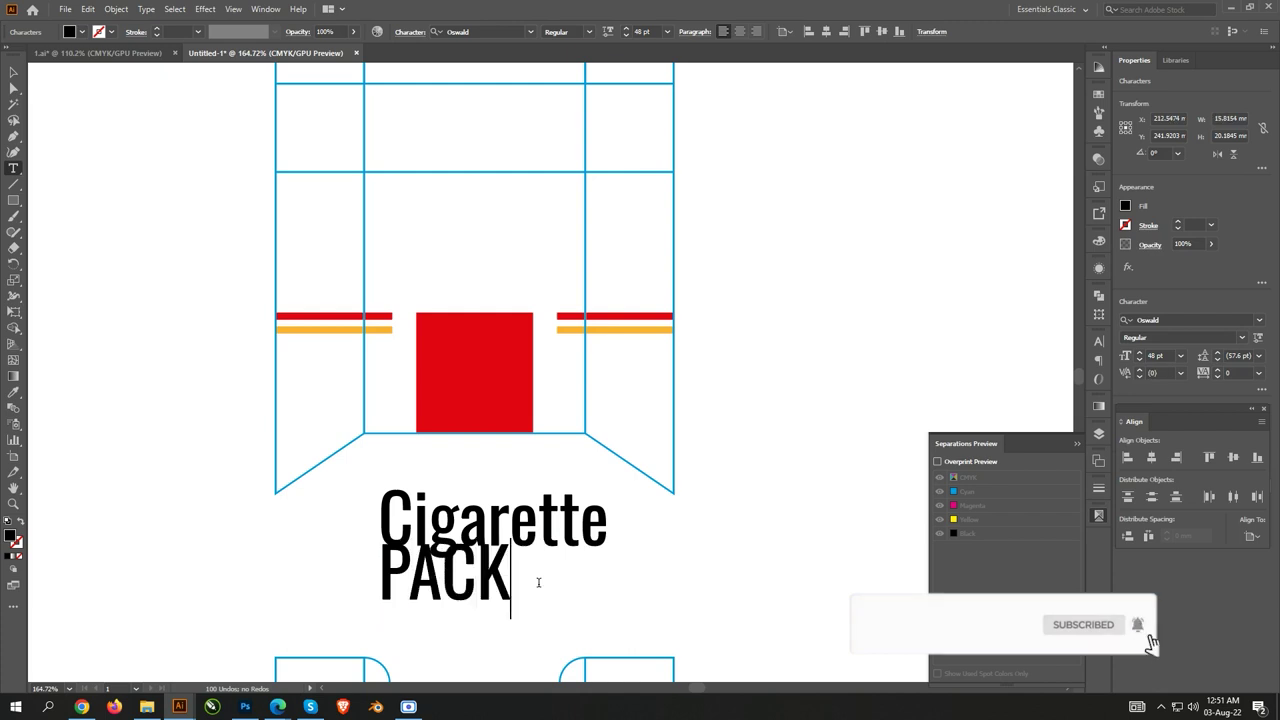
pyautogui.press('Escape')
# - Style PACKED in Montserrat Regular, smaller, with wider letter spacing and grey fill
pyautogui.click(530, 31)
pyautogui.click(480, 116)
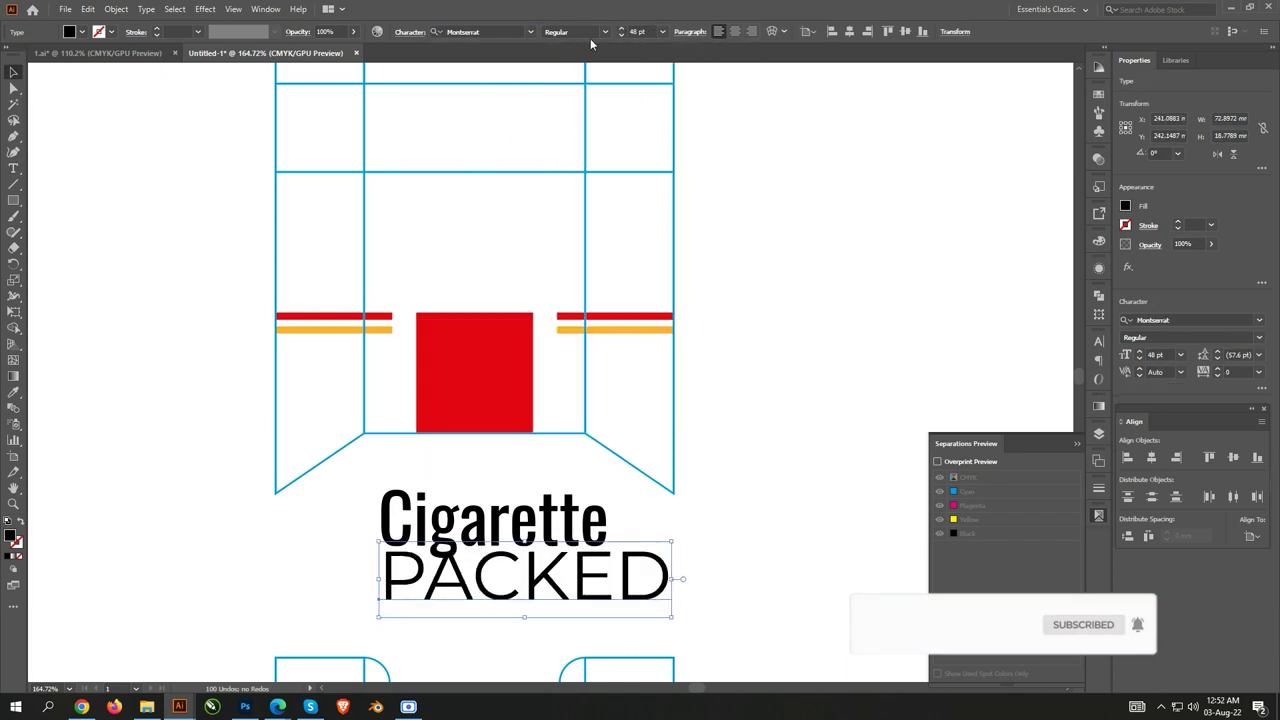
pyautogui.click(592, 33)
pyautogui.click(591, 47)
pyautogui.moveTo(666, 610)
pyautogui.mouseDown()
pyautogui.moveTo(485, 569)
pyautogui.moveTo(548, 567)
pyautogui.moveTo(538, 575)
pyautogui.moveTo(546, 563)
pyautogui.mouseUp()
pyautogui.scroll(3, 538, 575)
pyautogui.click(605, 31)
pyautogui.click(586, 133)
pyautogui.hotkey('alt', 'Right')
pyautogui.hotkey('alt', 'Right')
pyautogui.hotkey('alt', 'Right')
pyautogui.hotkey('alt', 'Right')
pyautogui.hotkey('alt', 'Right')
pyautogui.hotkey('alt', 'Right')
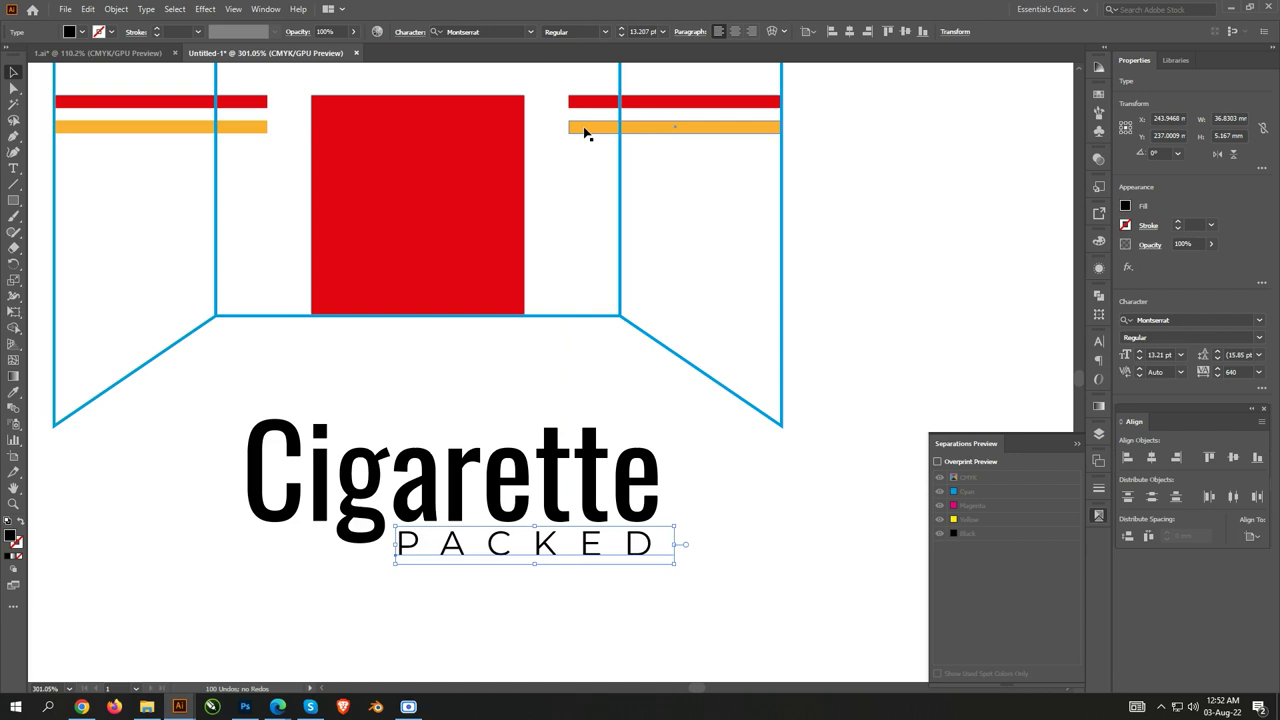
pyautogui.click(1125, 206)
pyautogui.click(985, 231)
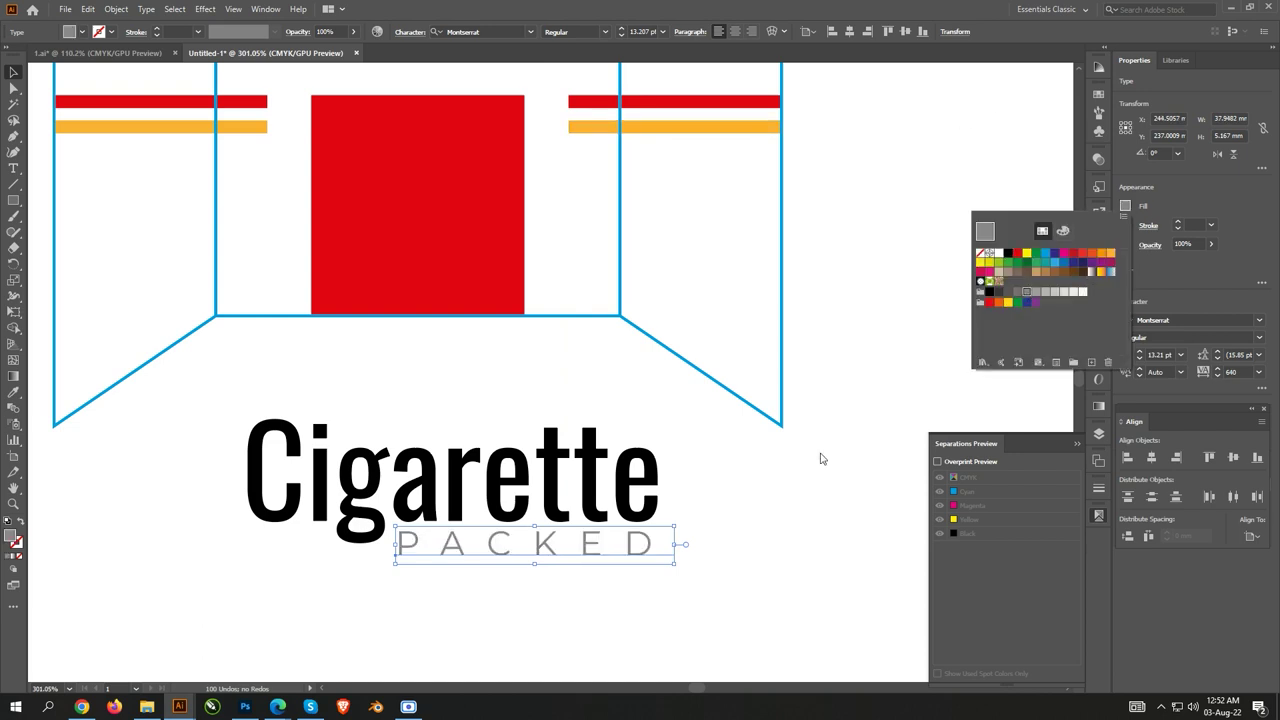
pyautogui.click(820, 451)
# - Rotate the Cigarette/PACKED logo 180° and place it above the red square
pyautogui.scroll(-3, 820, 451)
pyautogui.scroll(-1, 497, 543)
pyautogui.click(509, 561)
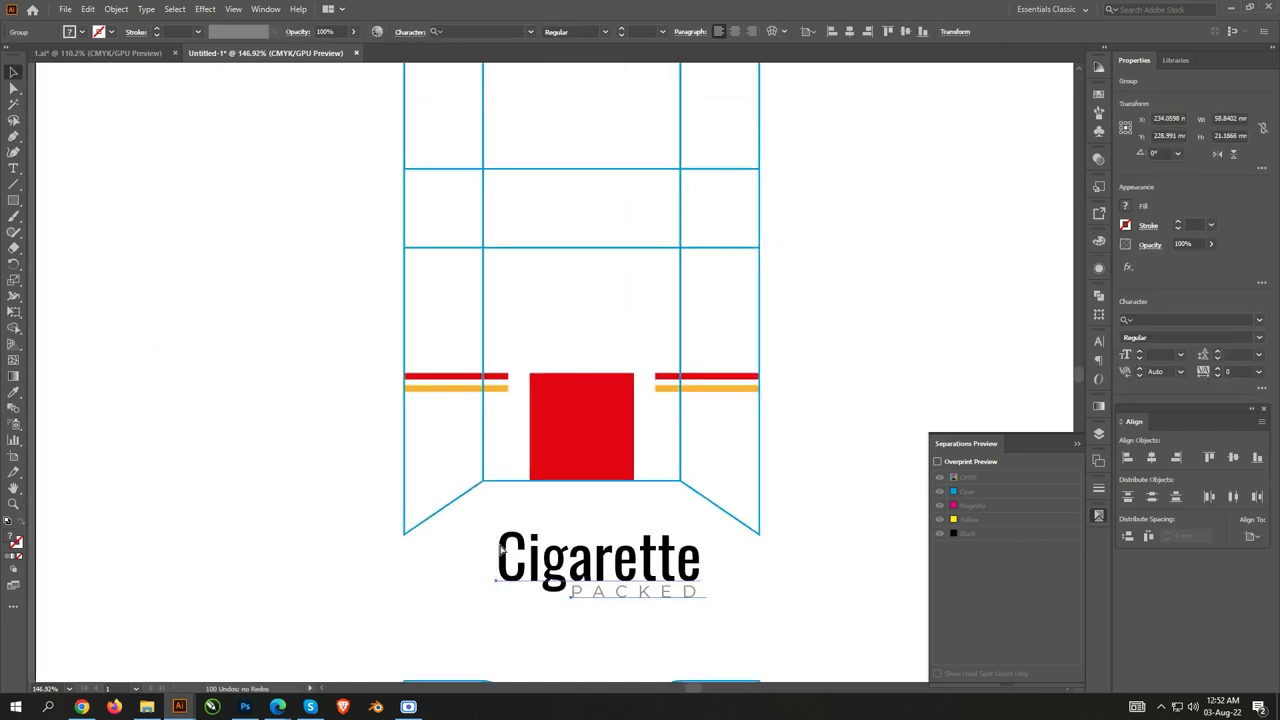
pyautogui.moveTo(706, 600); pyautogui.dragTo(443, 523)
pyautogui.moveTo(599, 532)
pyautogui.mouseDown()
pyautogui.moveTo(590, 287)
pyautogui.moveTo(590, 300)
pyautogui.mouseUp()
pyautogui.click(615, 248)
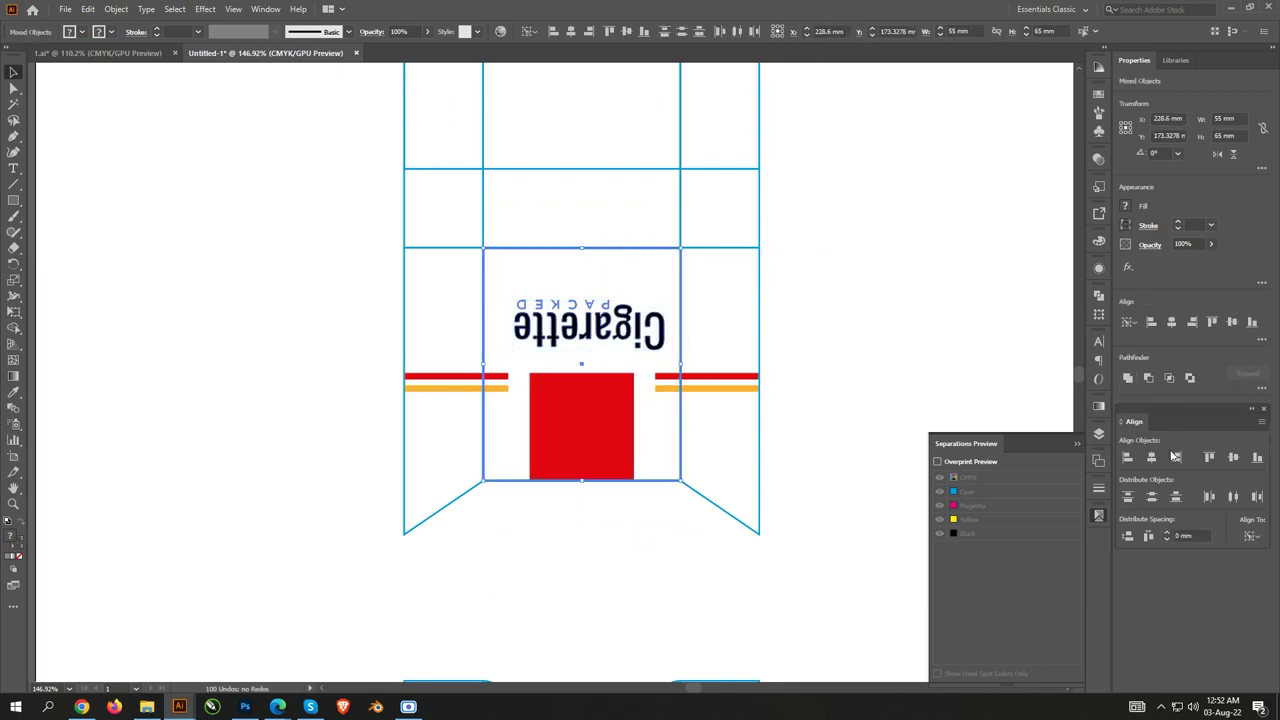
# - Nudge the logo left and type 'Smoking Kills' as new text below the pack
pyautogui.moveTo(619, 333); pyautogui.dragTo(626, 347)
pyautogui.scroll(-1, 619, 539)
pyautogui.press('t')
pyautogui.click(539, 533)
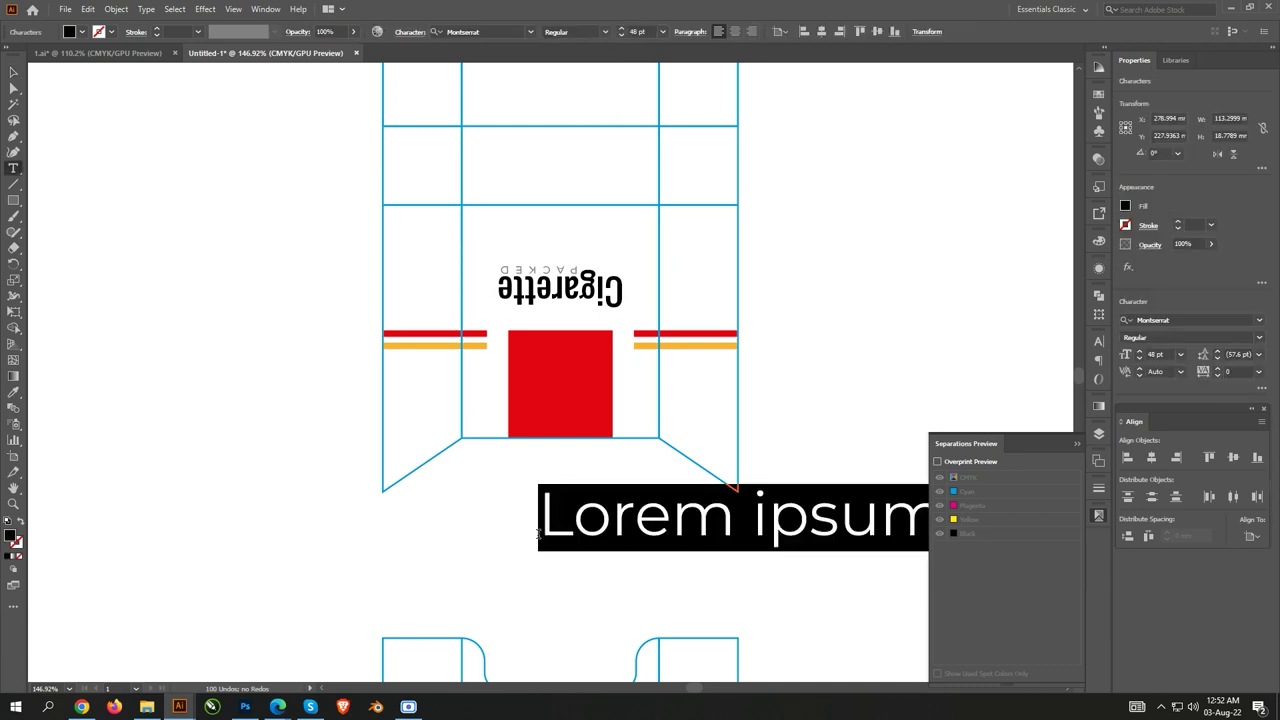
pyautogui.write('SMO')
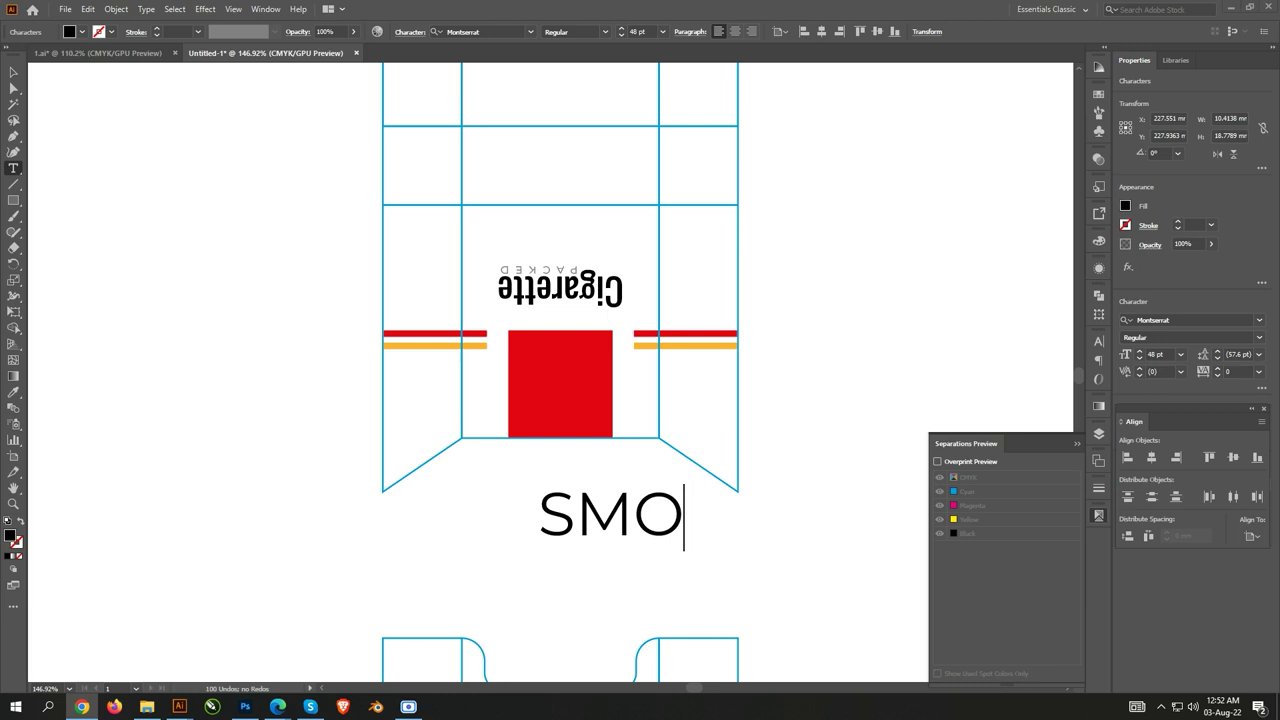
pyautogui.doubleClick(640, 531)
pyautogui.write('S')
pyautogui.press('BackSpace')
pyautogui.press('BackSpace')
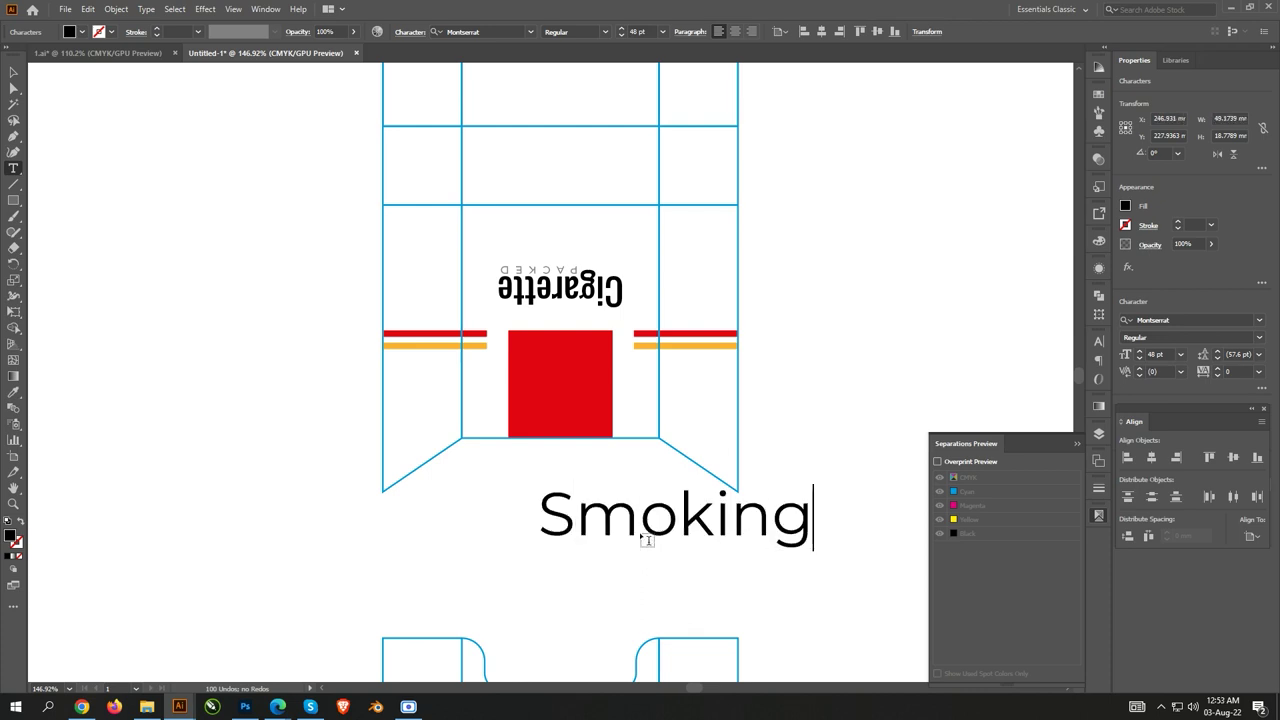
pyautogui.press('Escape')
pyautogui.moveTo(640, 531); pyautogui.dragTo(516, 531)
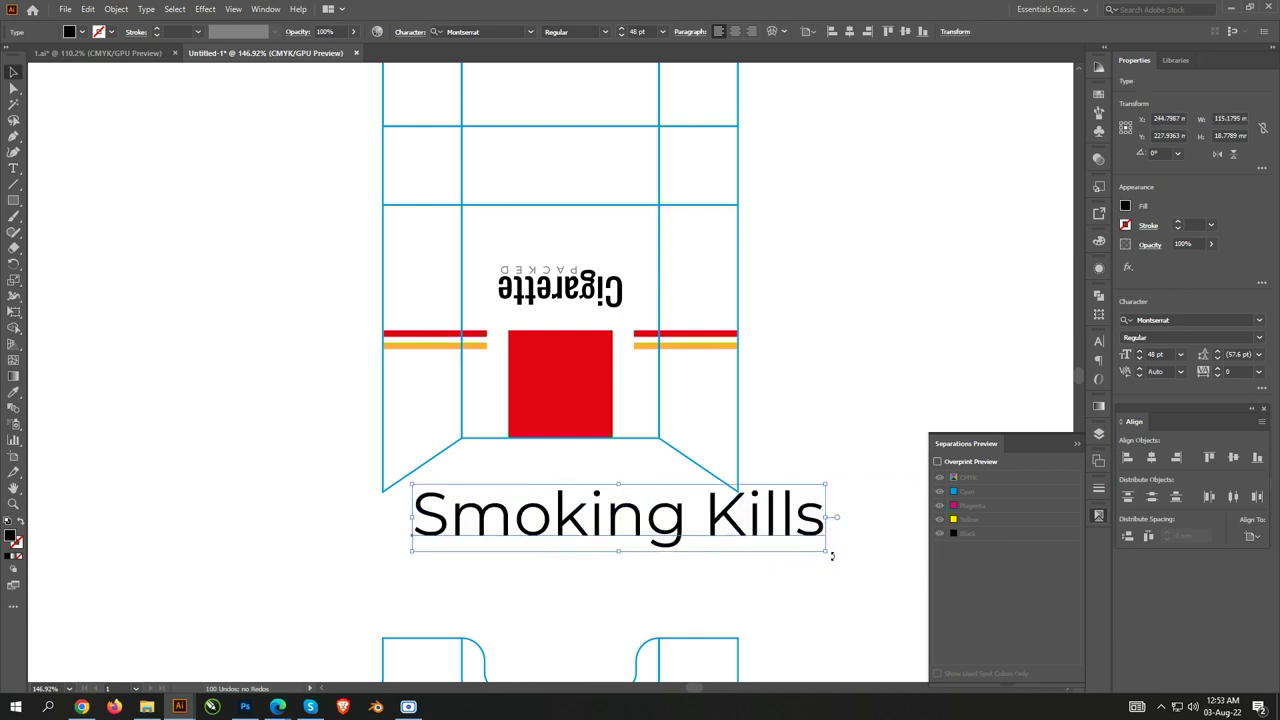
# - Set Smoking Kills to Oswald, red and small, rotated 180° above the logo
pyautogui.press('Down')
pyautogui.press('Return')
pyautogui.moveTo(676, 551); pyautogui.dragTo(572, 238)
pyautogui.press('i')
pyautogui.click(560, 384)
pyautogui.press('v')
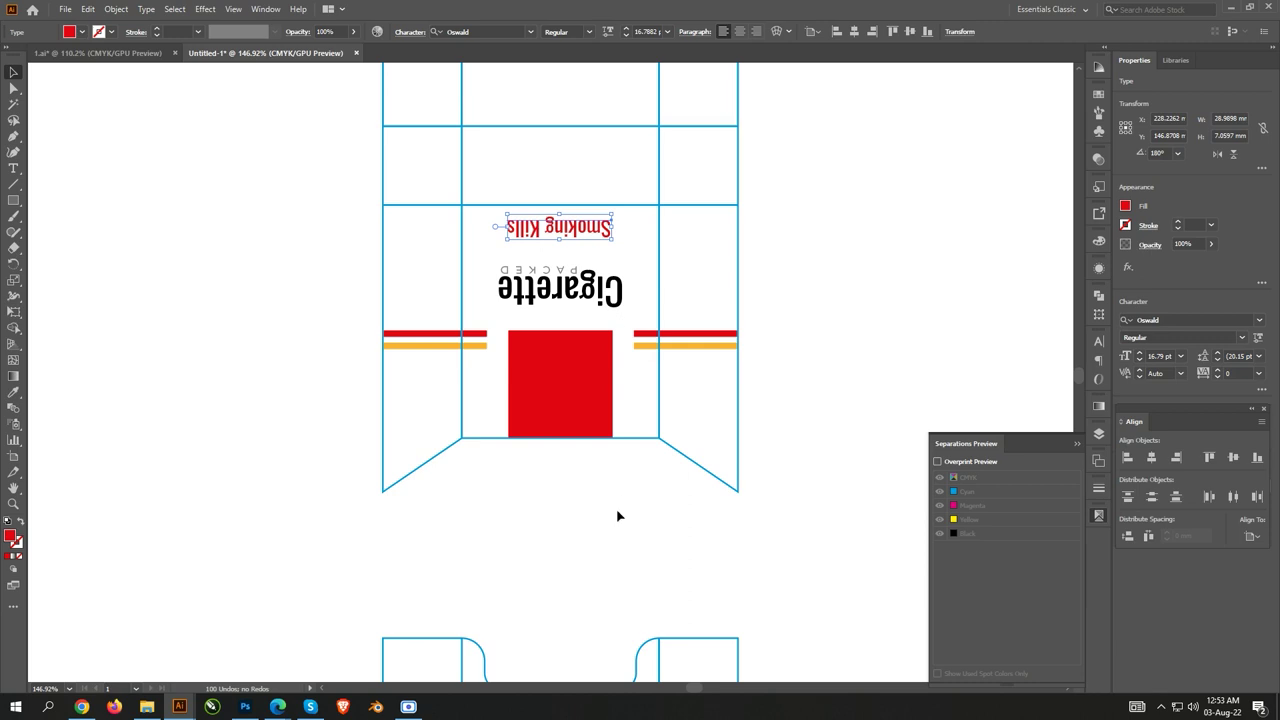
pyautogui.hotkey('ctrl', '0')
pyautogui.click(586, 234)
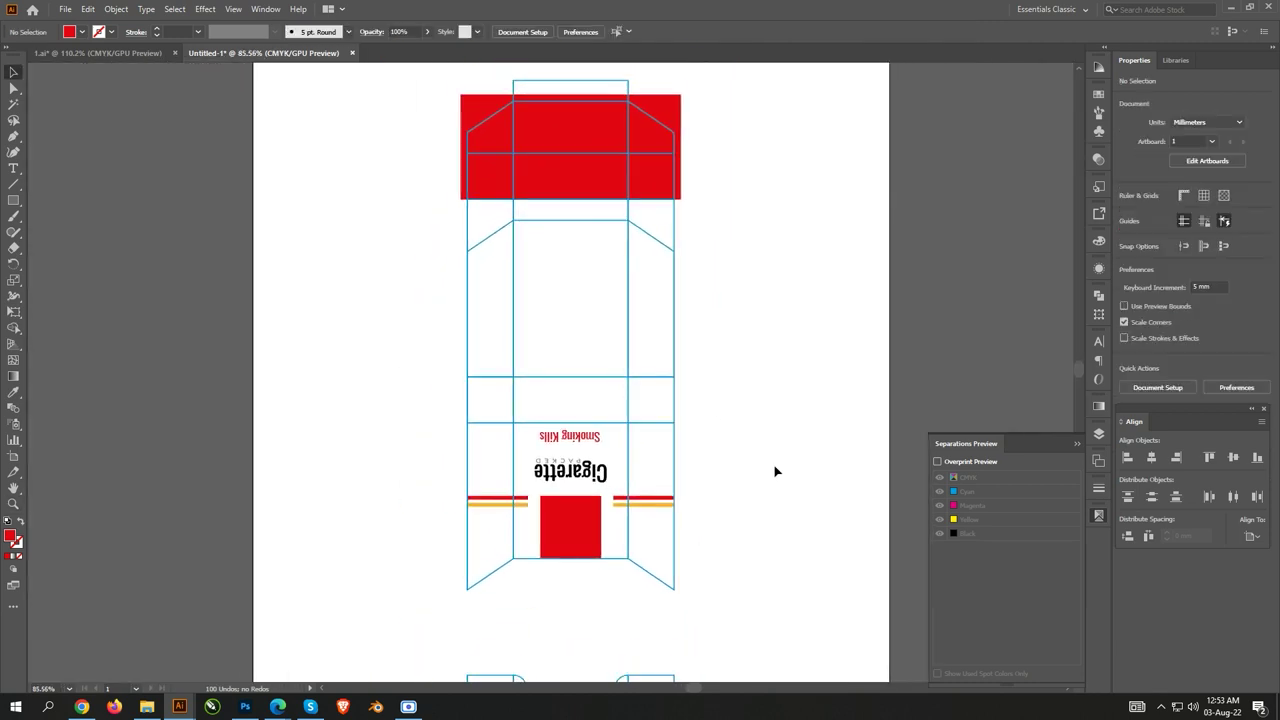
# - Place rotated copies of the Cigarette/PACKED logo vertically on the right and left side panels
pyautogui.click(567, 472)
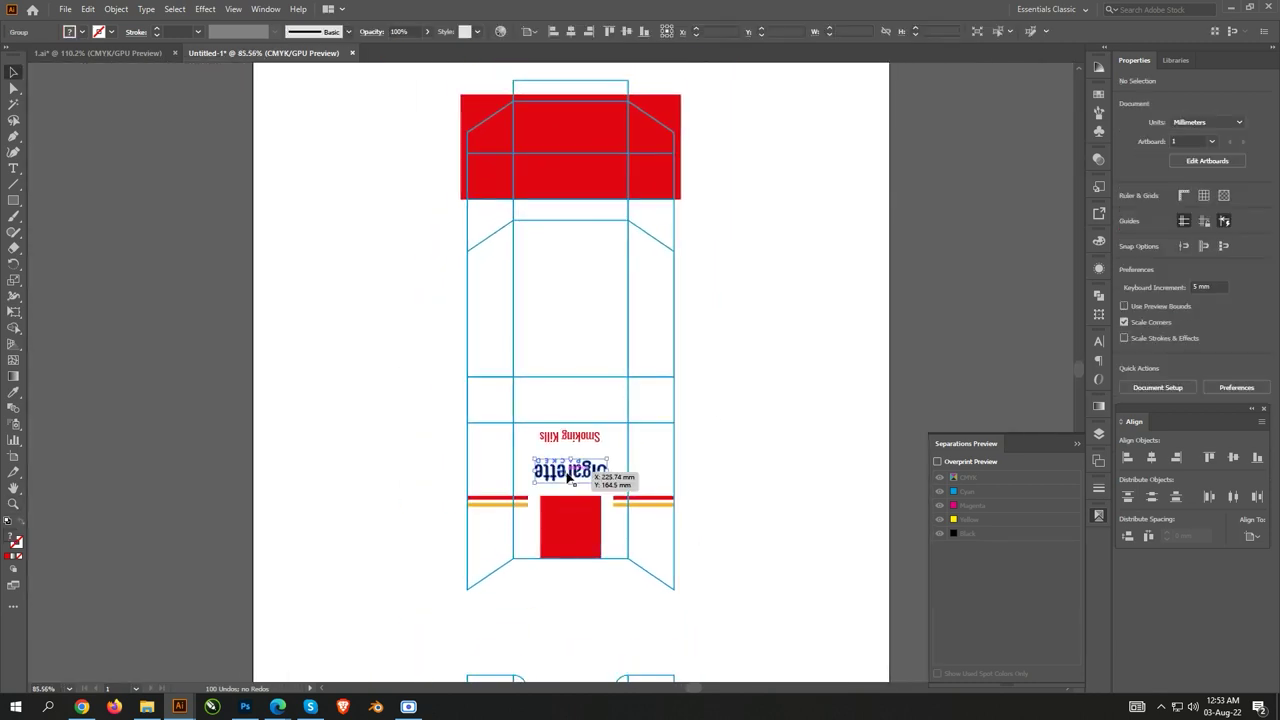
pyautogui.moveTo(565, 478)
pyautogui.mouseDown()
pyautogui.moveTo(699, 333)
pyautogui.moveTo(655, 370)
pyautogui.mouseUp()
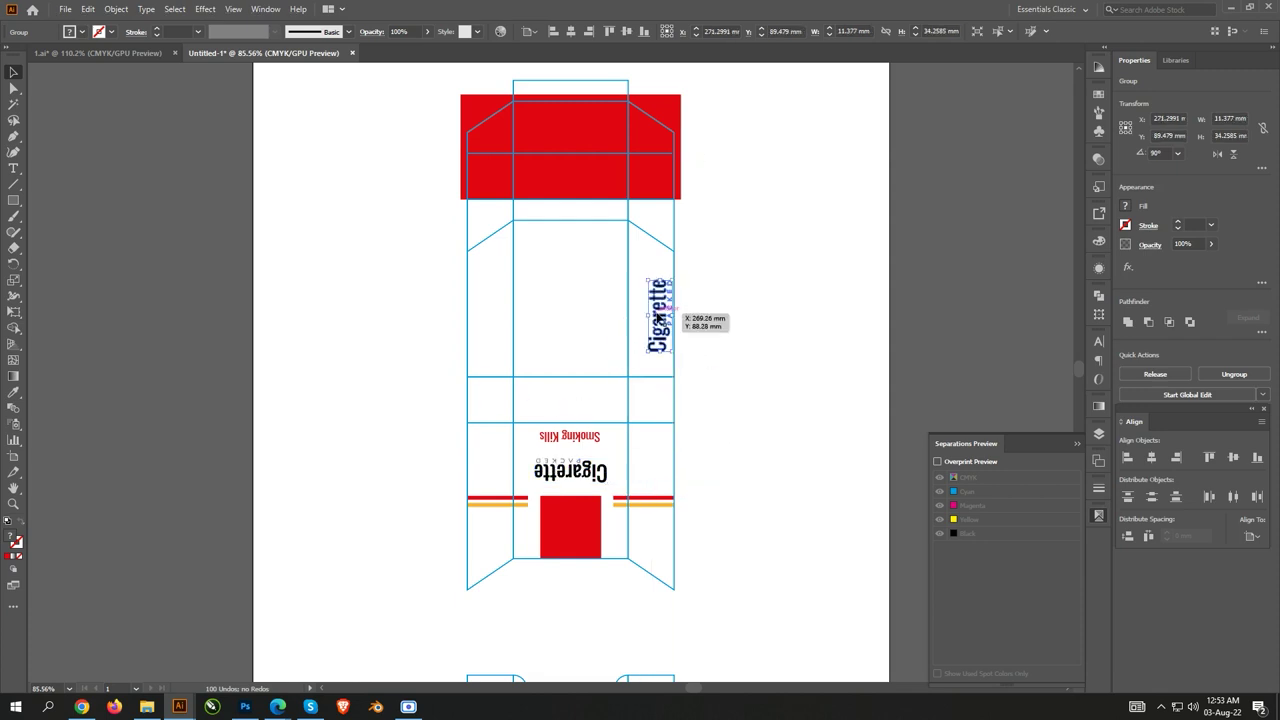
pyautogui.moveTo(702, 389)
pyautogui.mouseDown()
pyautogui.moveTo(715, 300)
pyautogui.moveTo(678, 457)
pyautogui.mouseUp()
pyautogui.click(689, 501)
pyautogui.scroll(4, 689, 501)
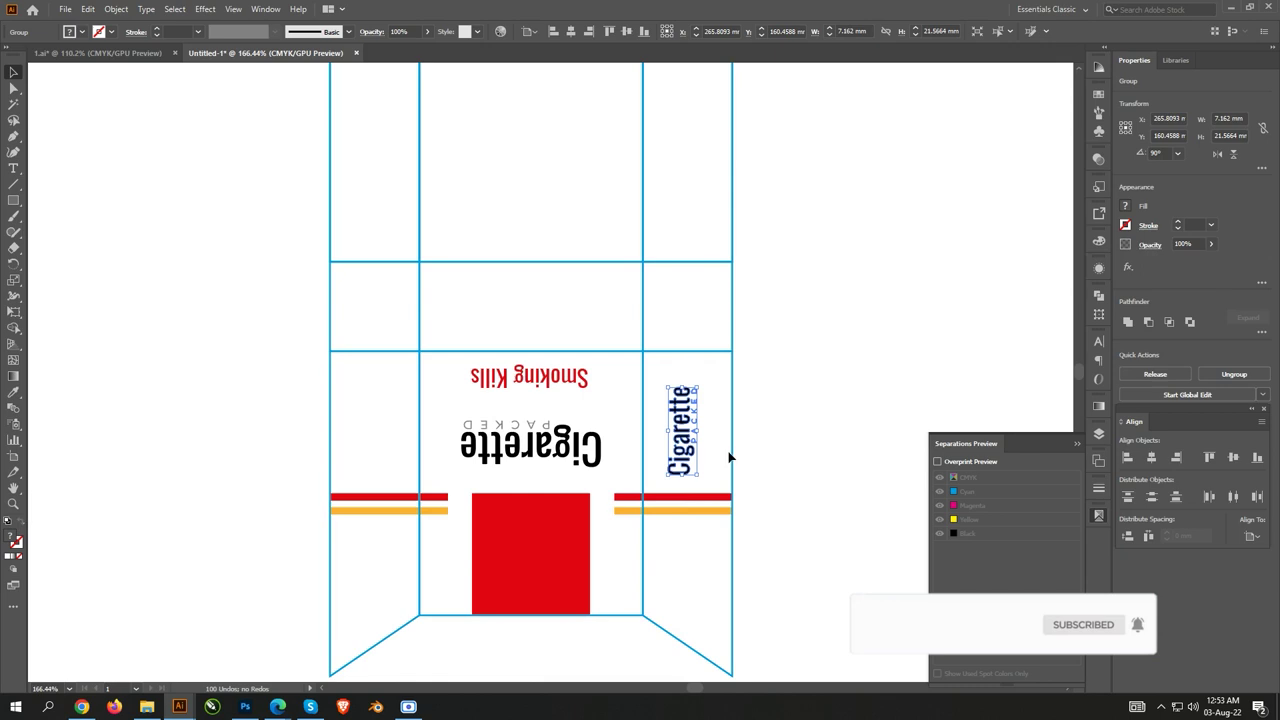
pyautogui.moveTo(684, 458); pyautogui.dragTo(373, 458)
pyautogui.click(500, 480)
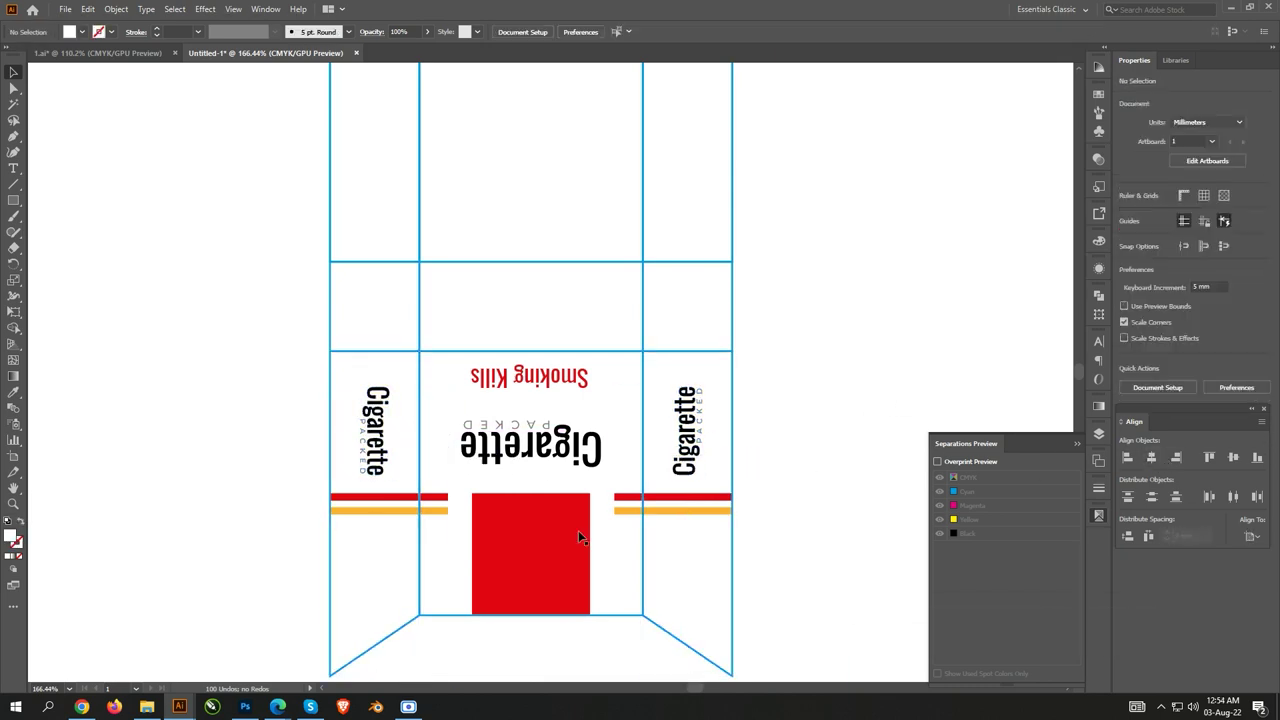
pyautogui.scroll(-3, 580, 534)
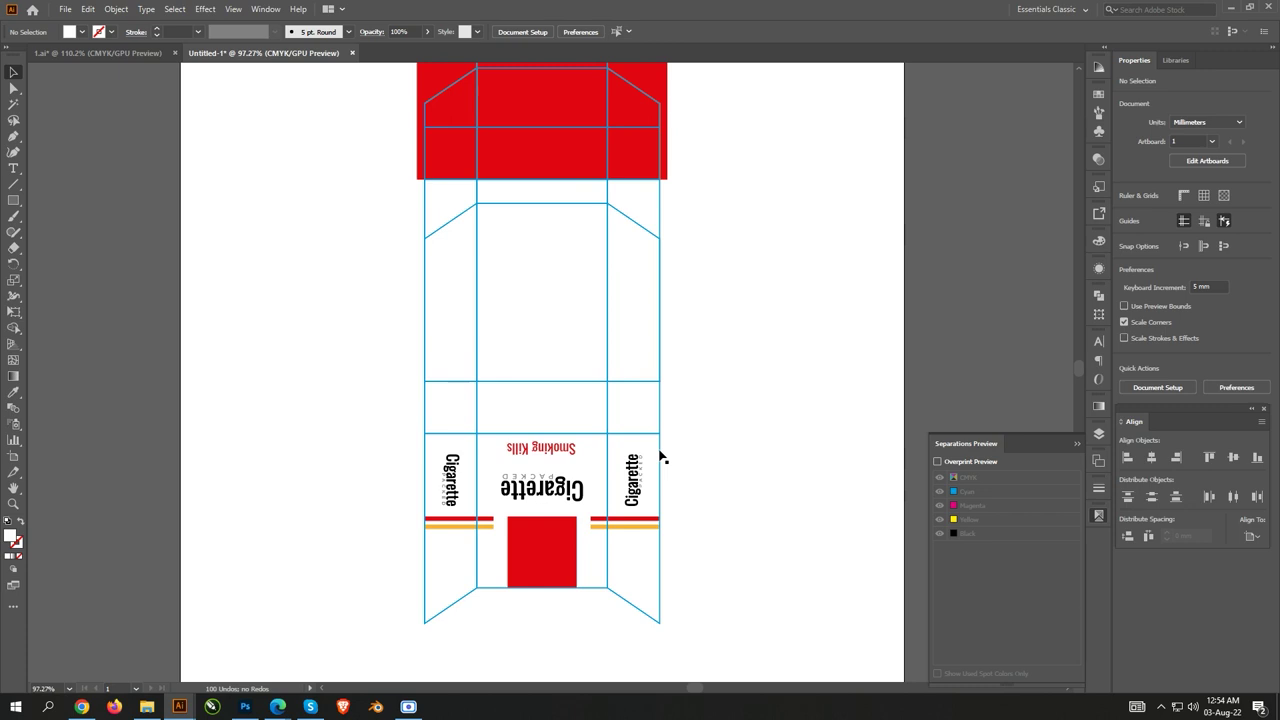
# - Duplicate the front panel artwork upright into the upper panel
pyautogui.click(545, 530)
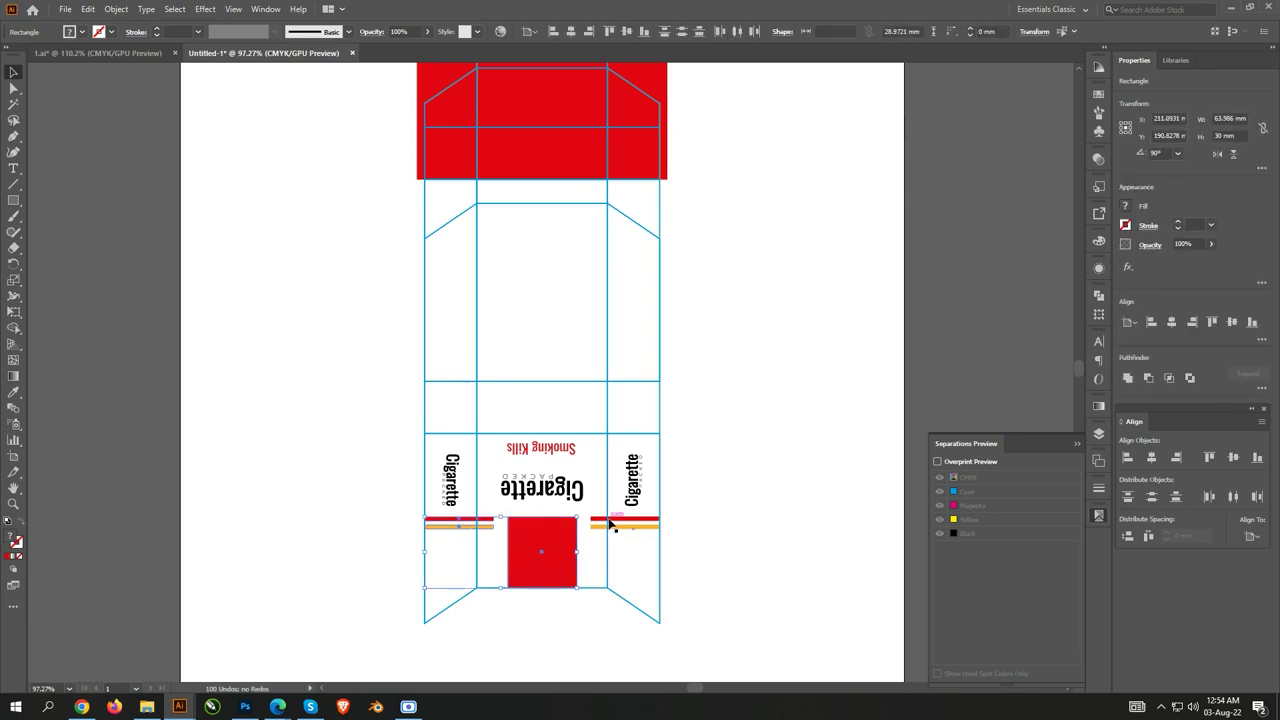
pyautogui.moveTo(617, 520)
pyautogui.mouseDown()
pyautogui.moveTo(668, 341)
pyautogui.moveTo(560, 268)
pyautogui.moveTo(557, 243)
pyautogui.mouseUp()
pyautogui.click(699, 396)
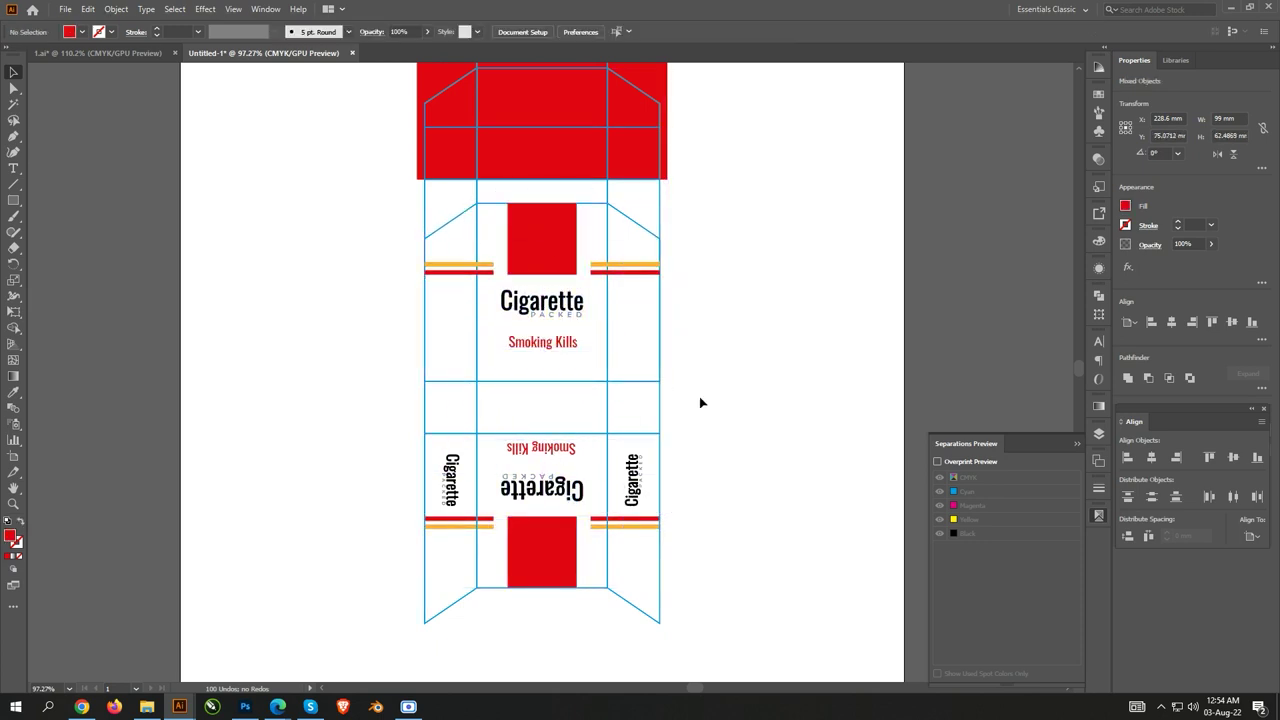
pyautogui.scroll(-2, 764, 470)
# - Fill the bottom insert piece with the pack's red using the Eyedropper
pyautogui.moveTo(764, 470); pyautogui.dragTo(755, 425)
pyautogui.press('v')
pyautogui.moveTo(706, 603); pyautogui.dragTo(606, 631)
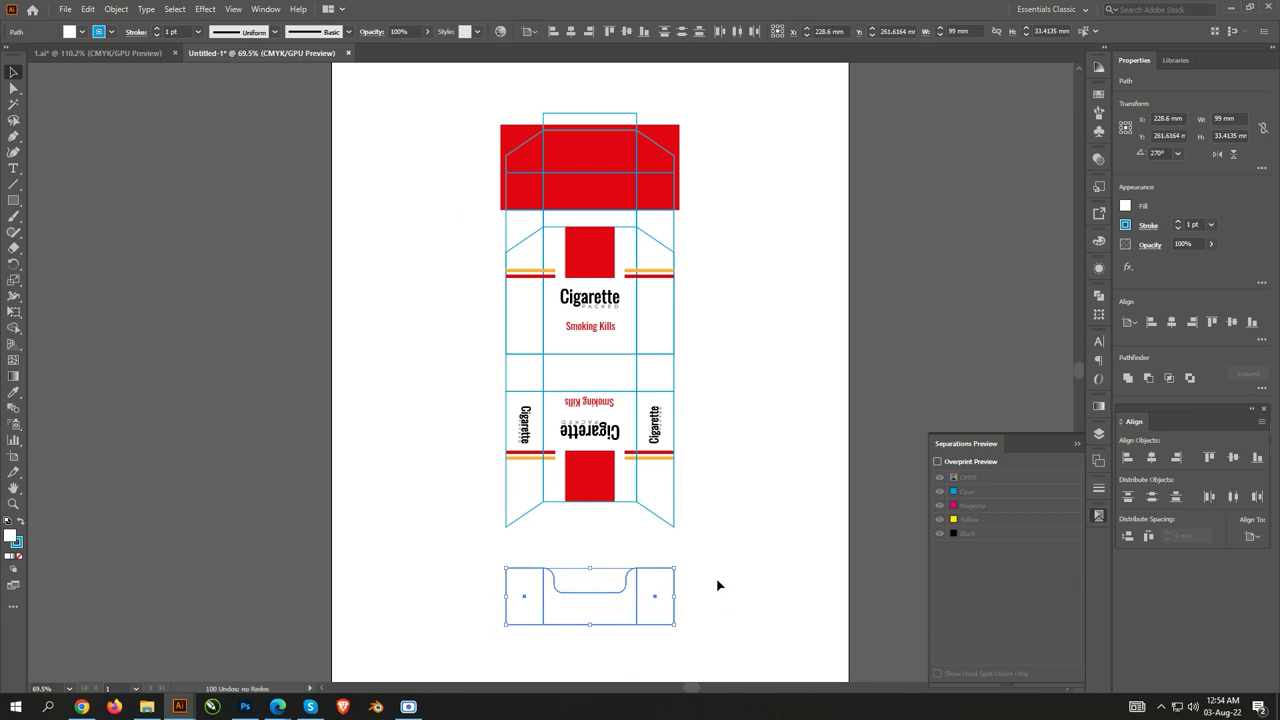
pyautogui.click(592, 476)
pyautogui.press('v')
pyautogui.click(709, 395)
pyautogui.scroll(1, 709, 395)
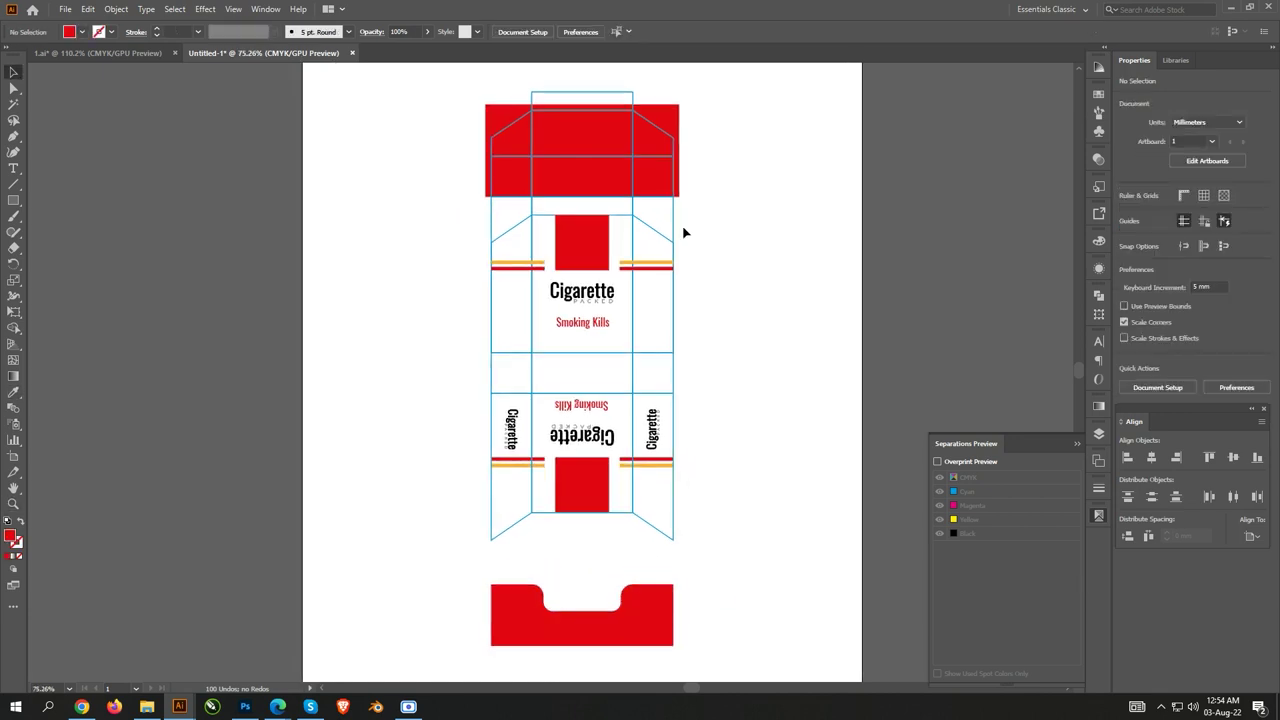
pyautogui.scroll(-1, 676, 275)
# - Zoom out to show the whole 55 x 85 x 22 mm pack and switch to the Artboard tool
pyautogui.scroll(-1, 697, 326)
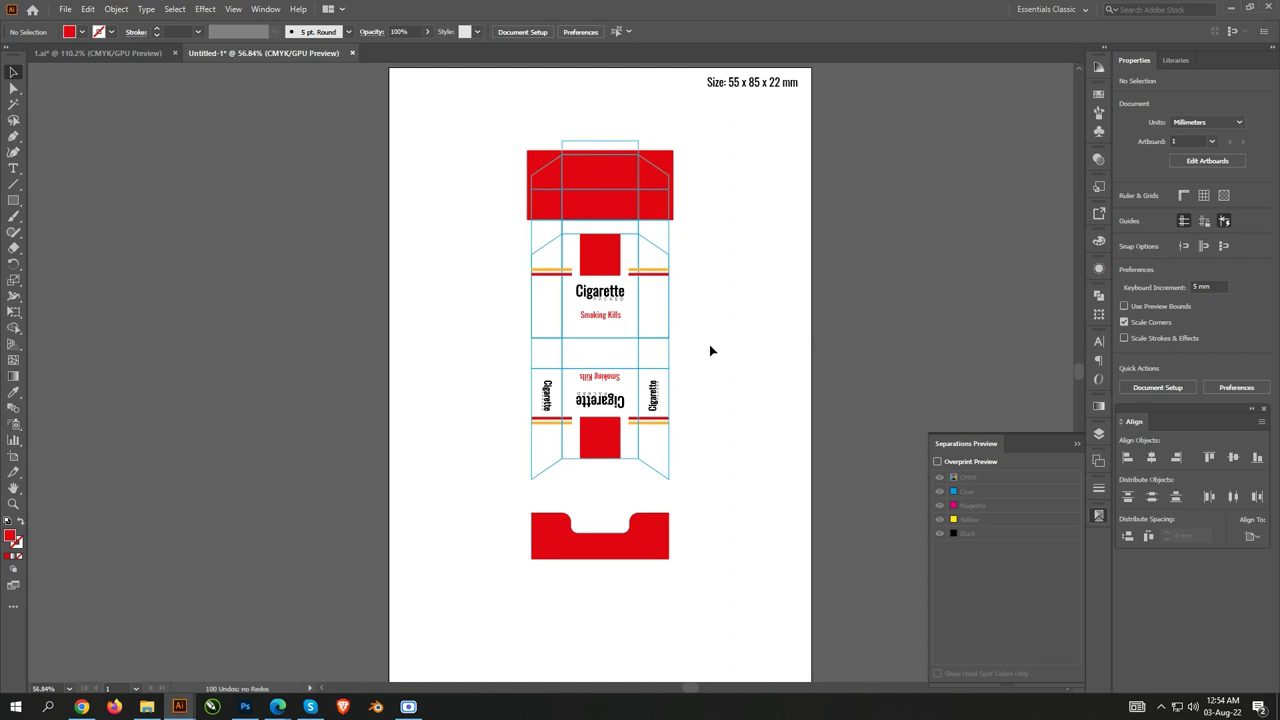
pyautogui.hotkey('shift', 'o')
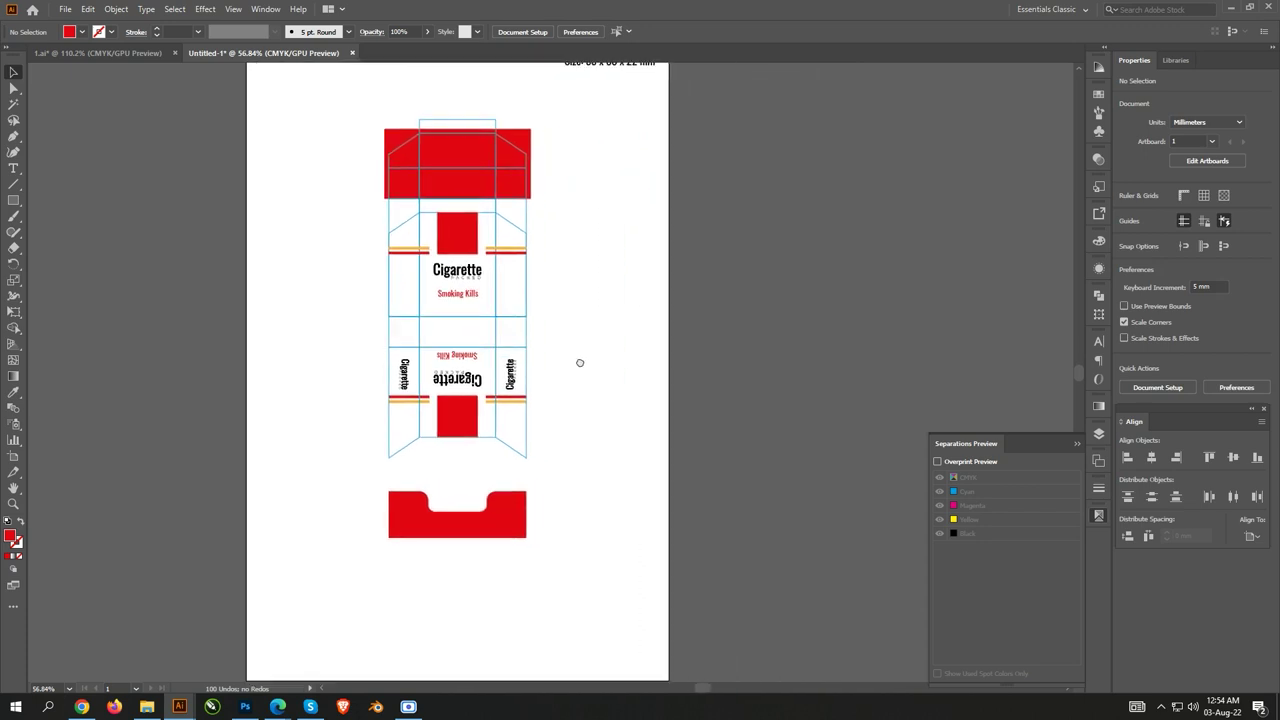